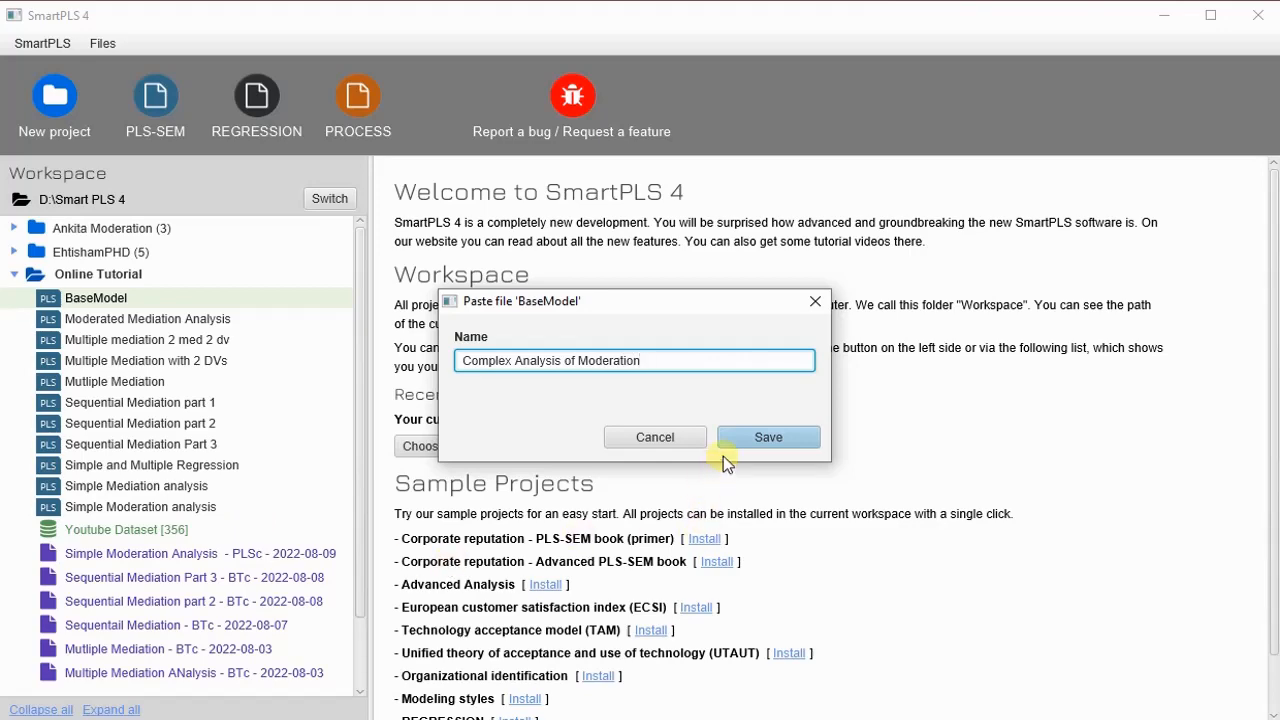
Step: Save the pasted copy of BaseModel under the name "Complex Analysis of Moderation"
click(757, 437)
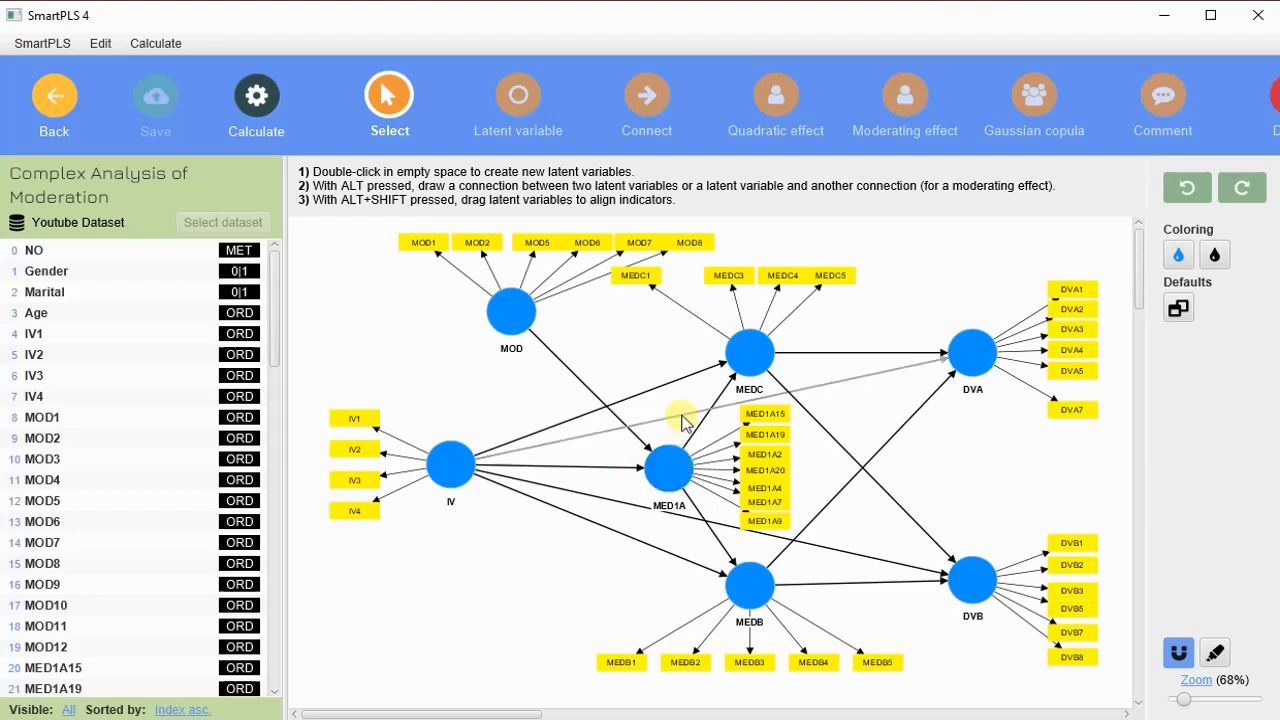
Step: Delete the IV to MEDB path, the IV to MEDC path and the DVB construct from the model
click(1272, 100)
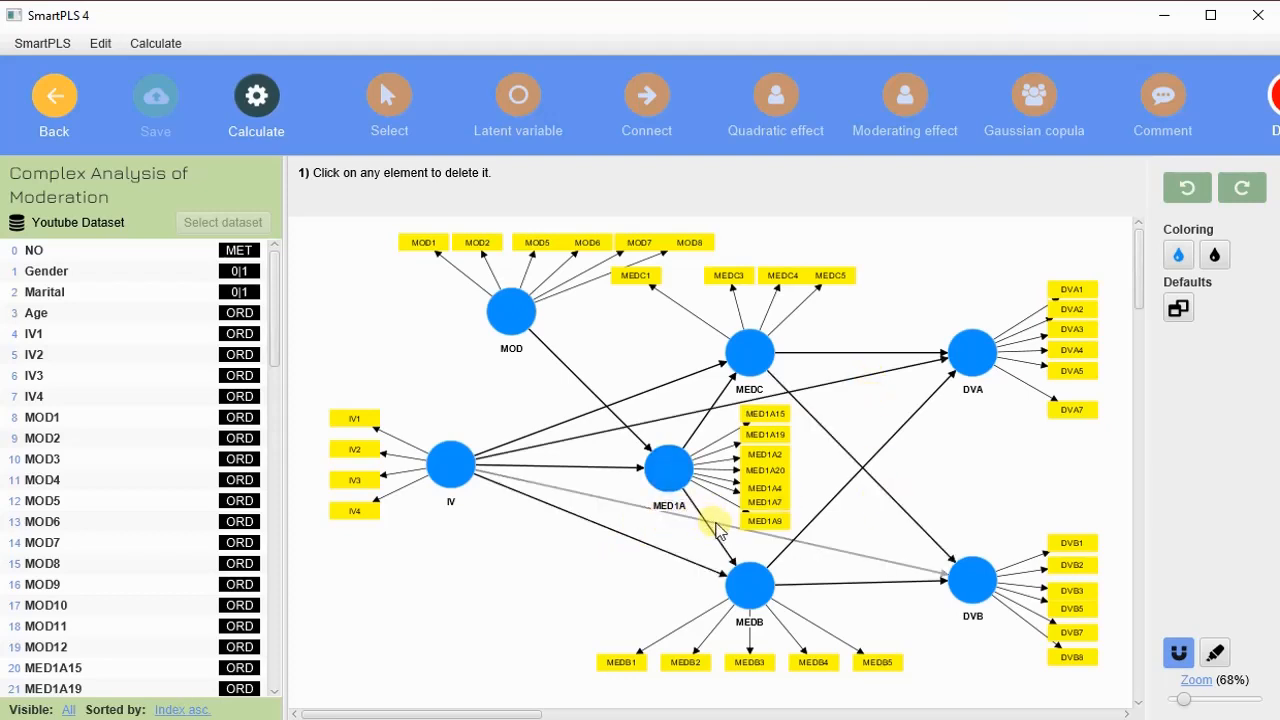
click(686, 570)
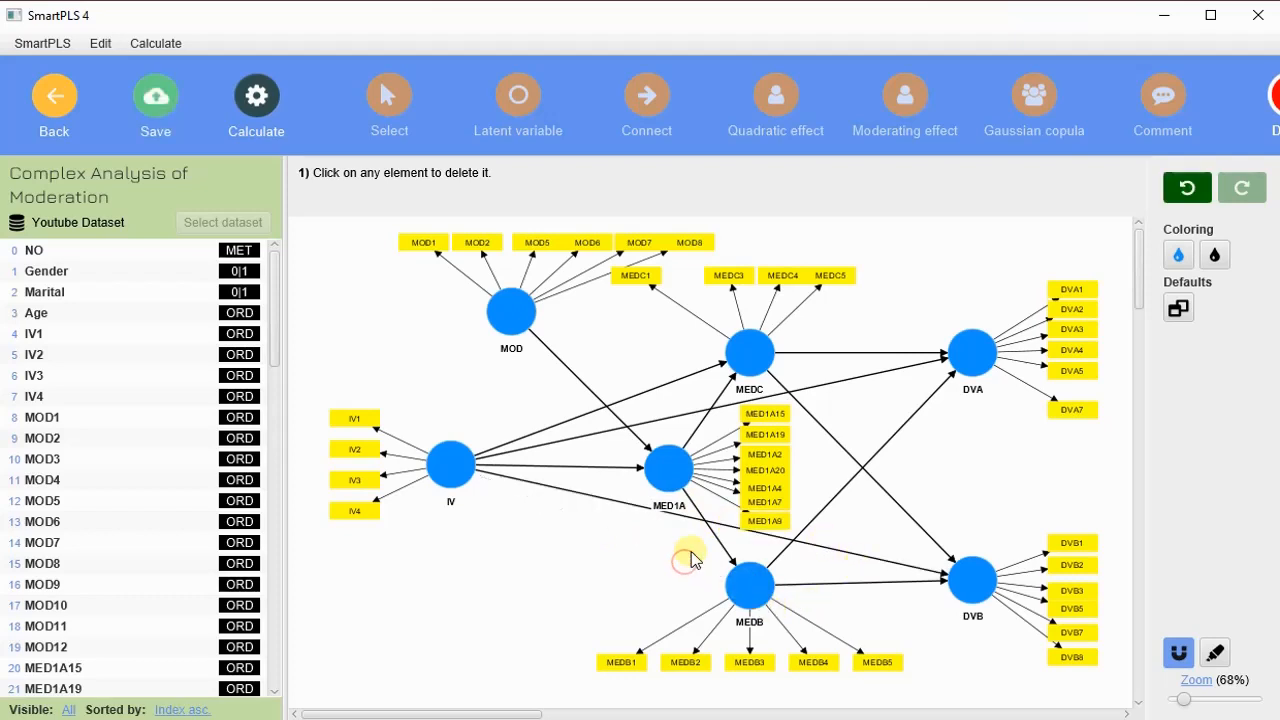
click(686, 379)
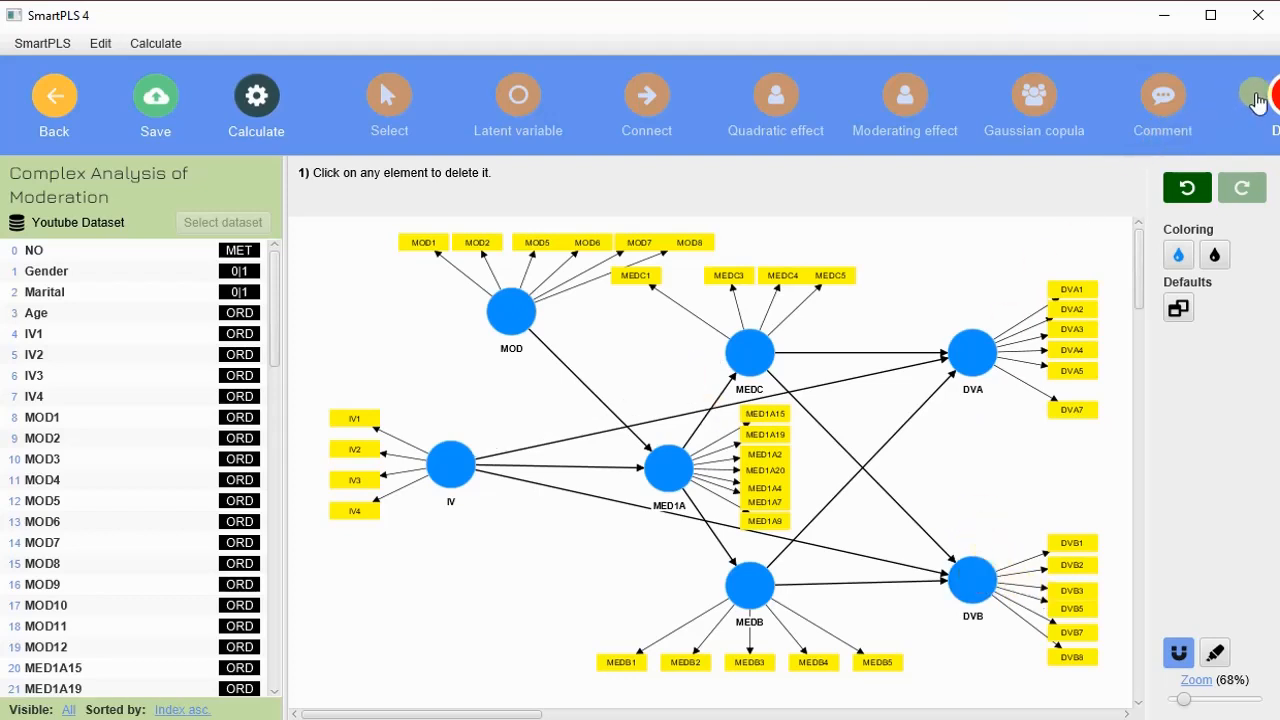
click(977, 590)
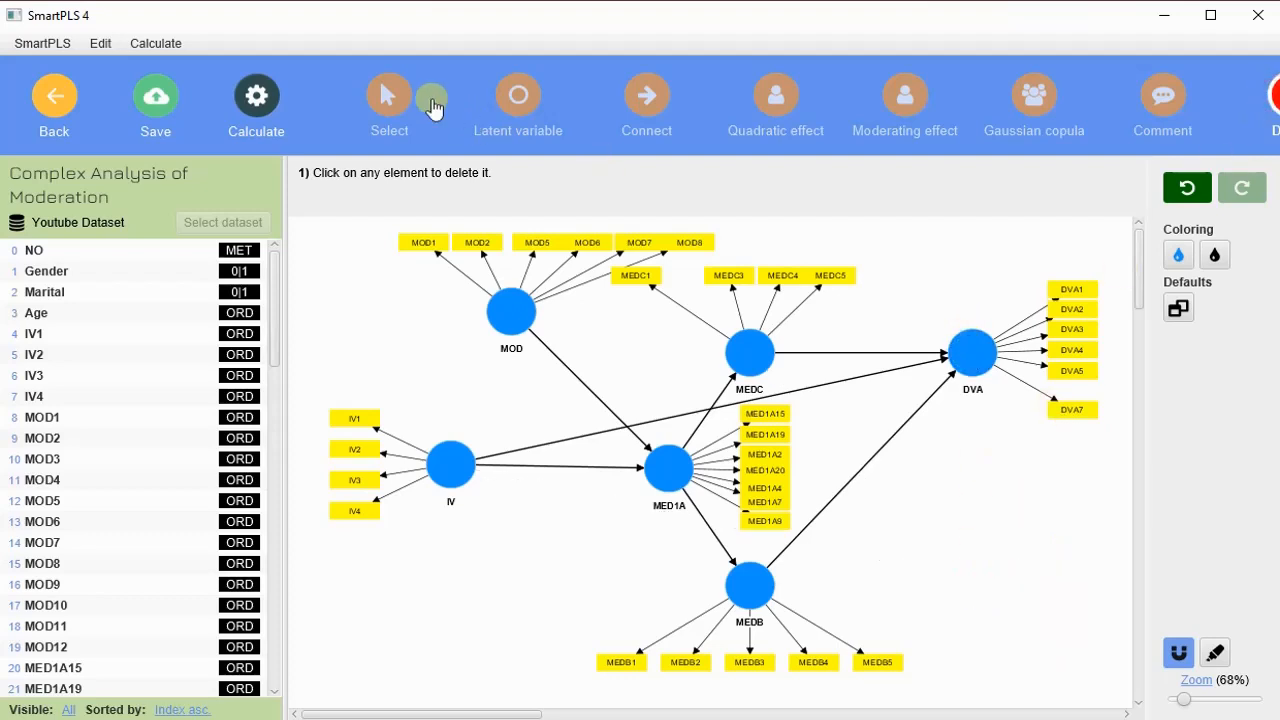
Step: Move the DVA construct down and slightly outward, roughly level with IV and between the heights of MEDC and MEDB
click(398, 104)
click(959, 352)
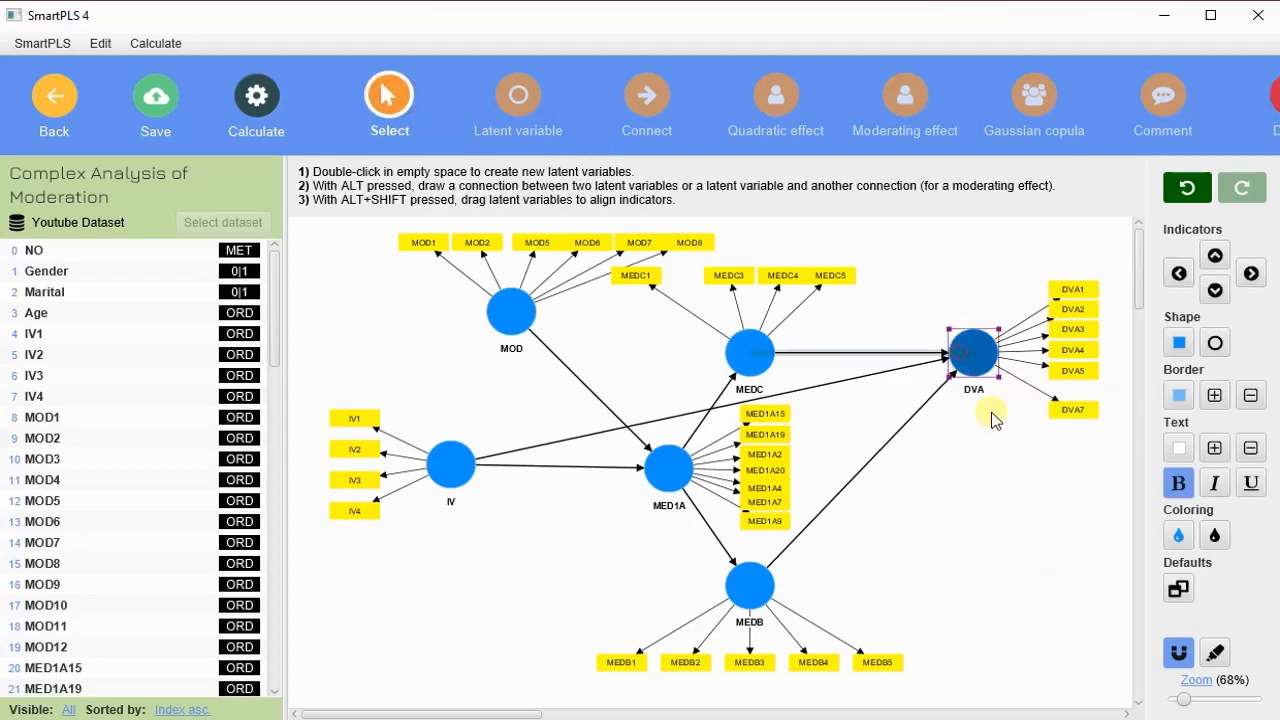
drag(959, 352, 1010, 445)
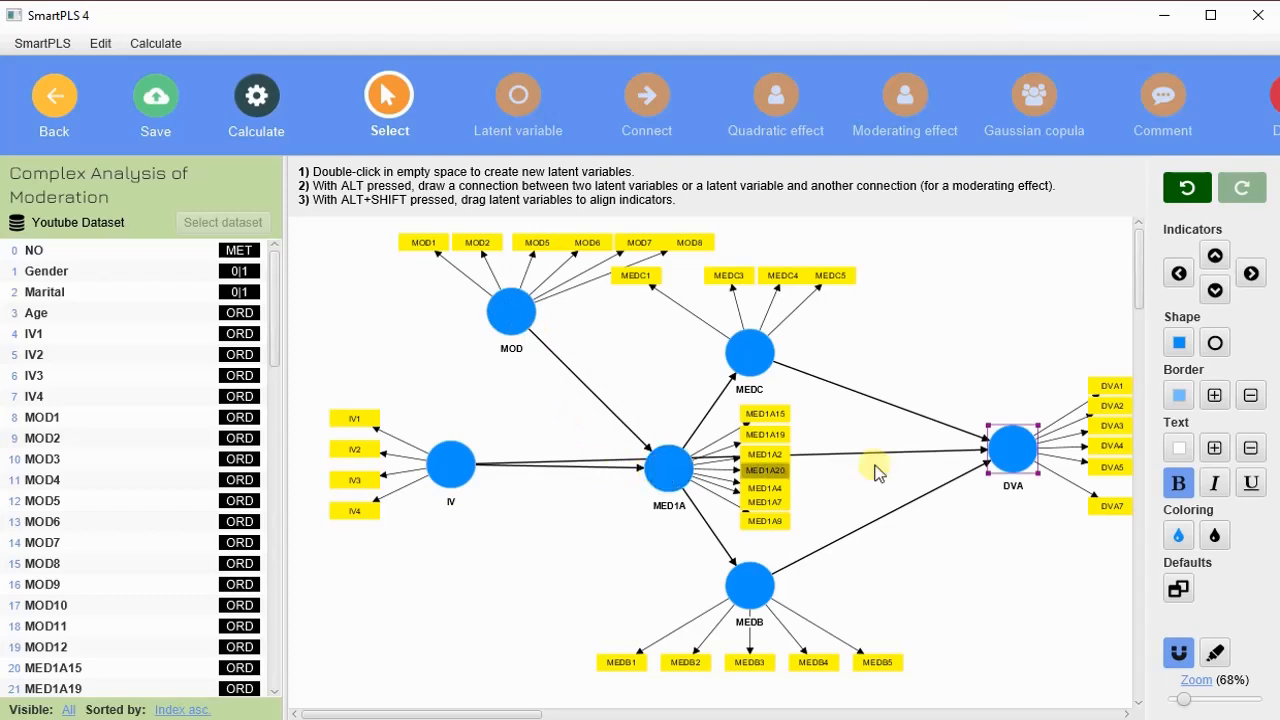
drag(1011, 450, 1013, 482)
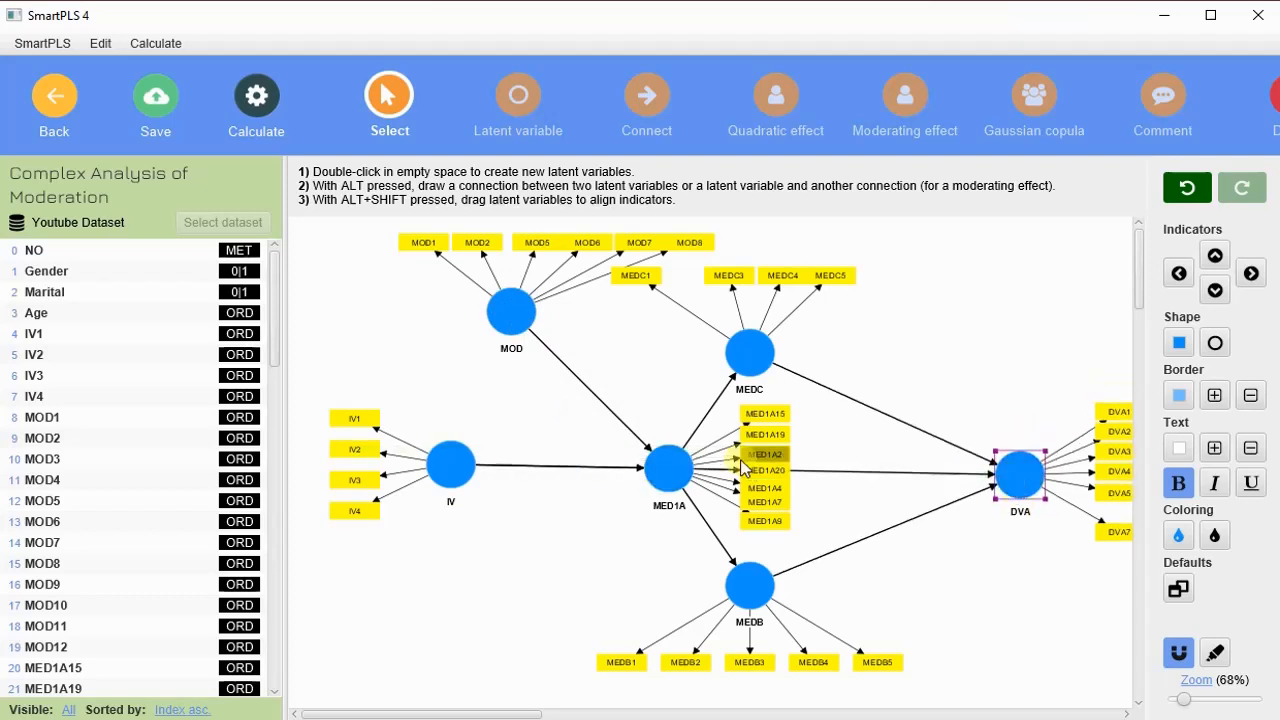
Step: Move MED1A below IV with its indicators beneath it, and shift MEDB right toward DVA
drag(678, 465, 562, 535)
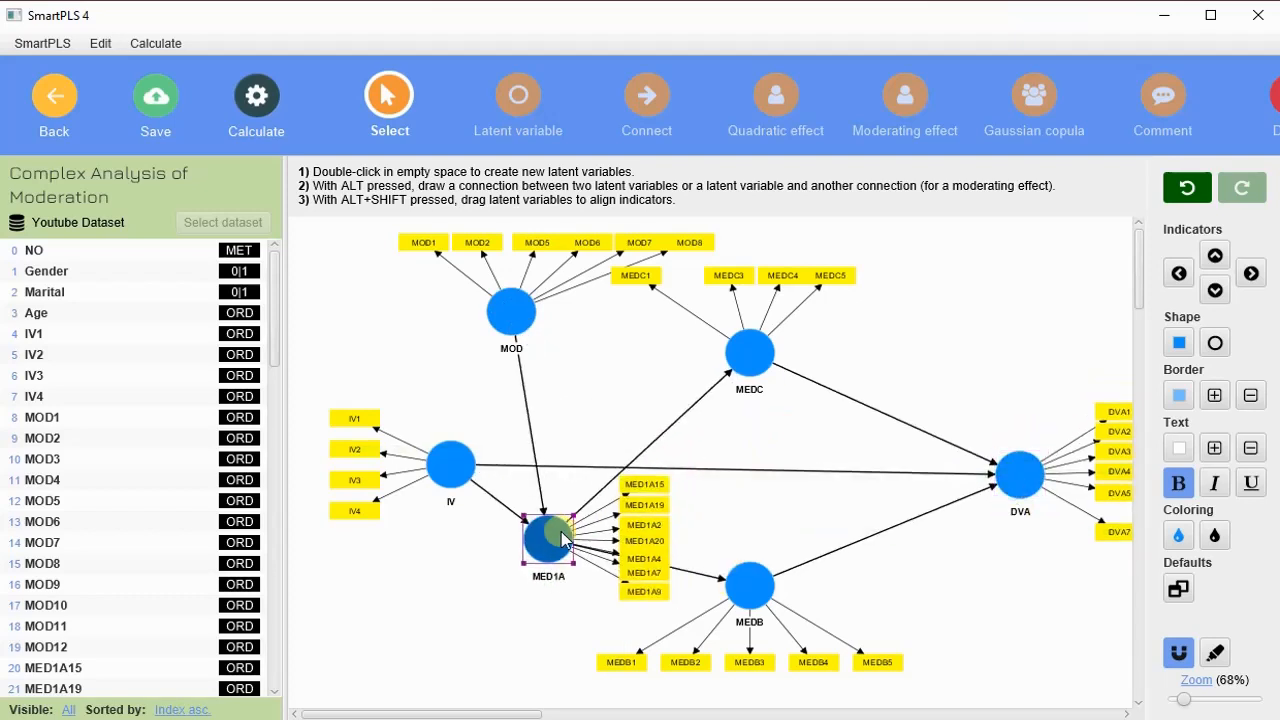
click(1215, 290)
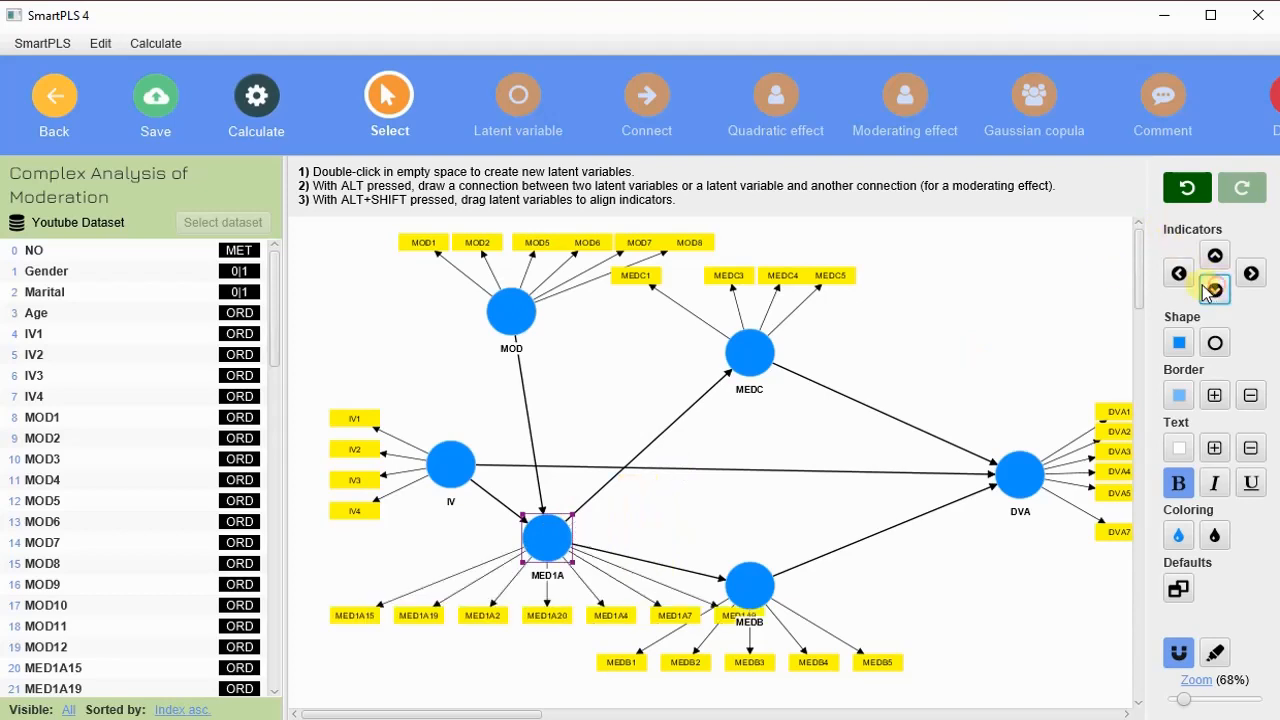
drag(545, 538, 509, 560)
drag(755, 585, 903, 585)
Step: Adjust the positions of MED1A and MOD so that MED1A sits vertically beneath MOD
click(478, 546)
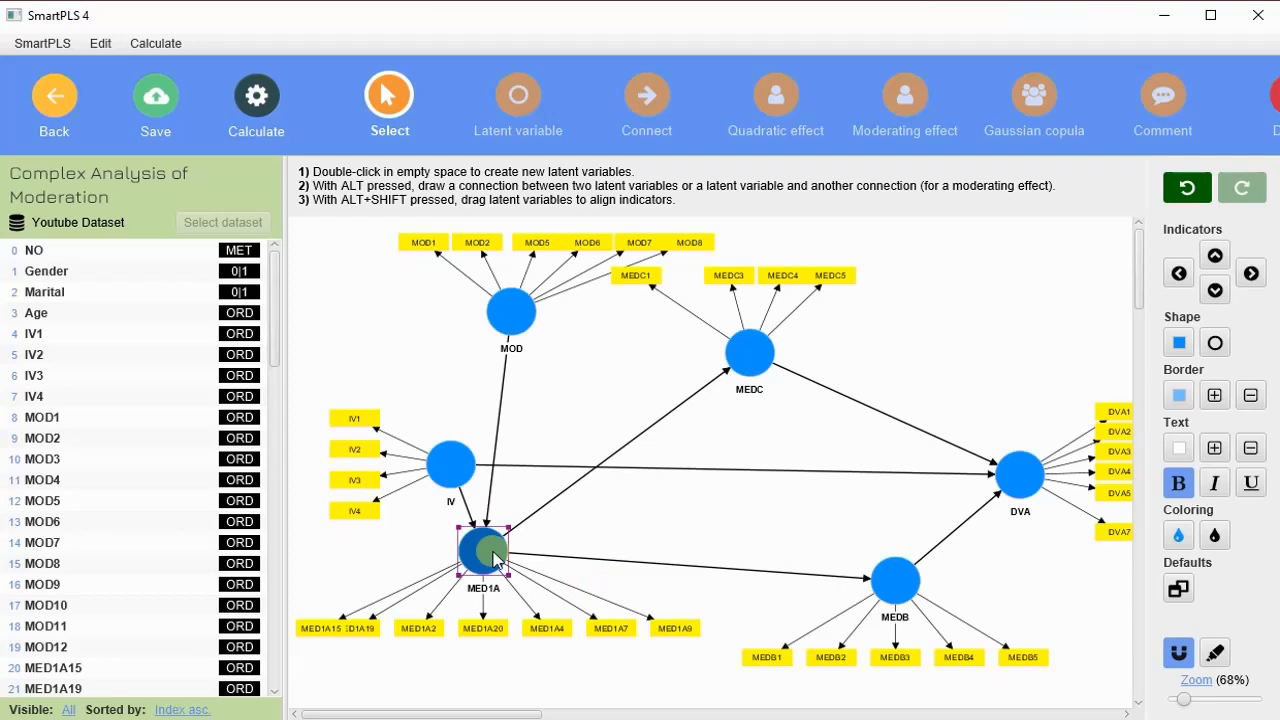
drag(492, 551, 533, 567)
drag(610, 590, 519, 555)
drag(512, 331, 515, 343)
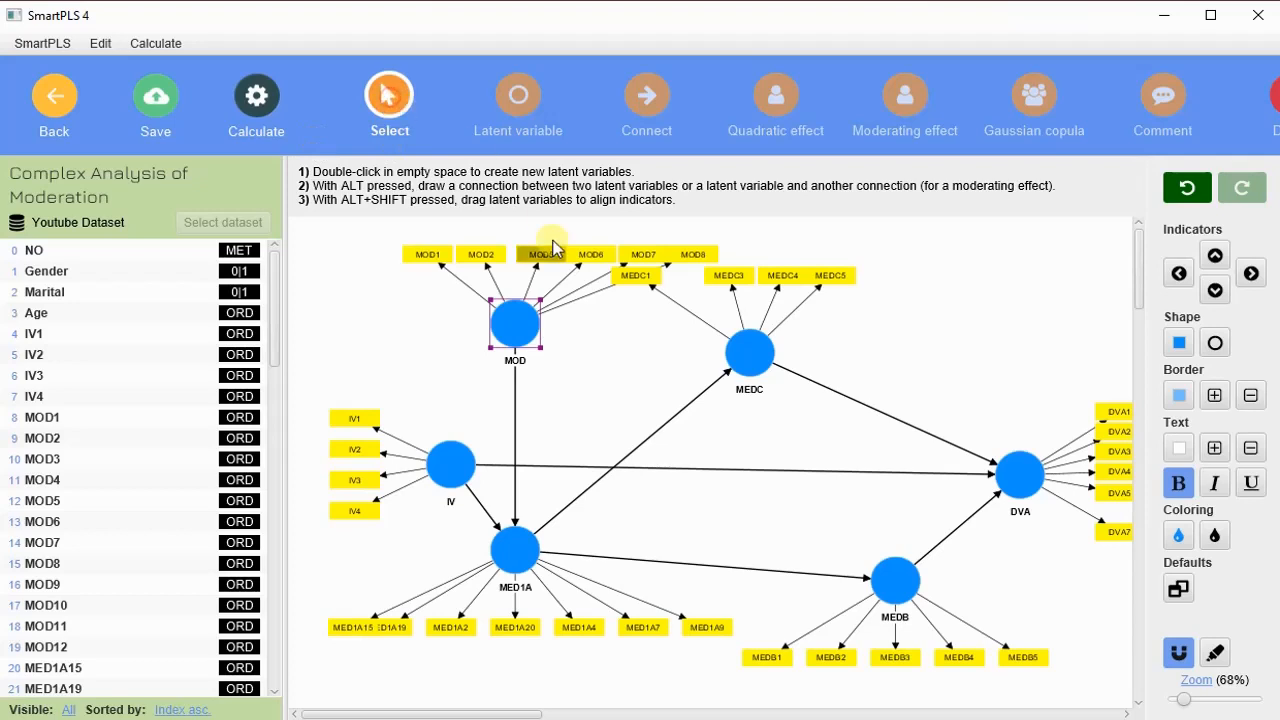
Step: Connect MOD to both MEDC and MEDB with direct paths
drag(517, 320, 906, 590)
click(647, 97)
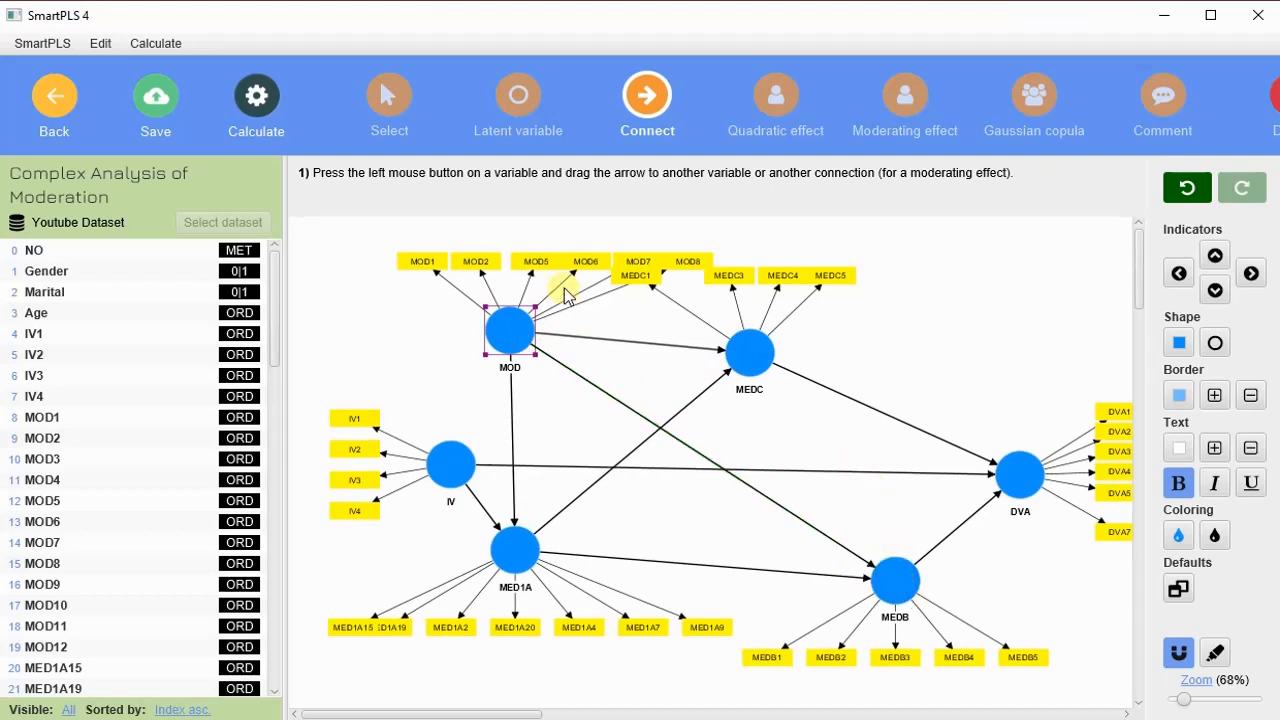
Step: Move the IV construct up and to the left, away from MOD and MED1A
drag(458, 462, 415, 426)
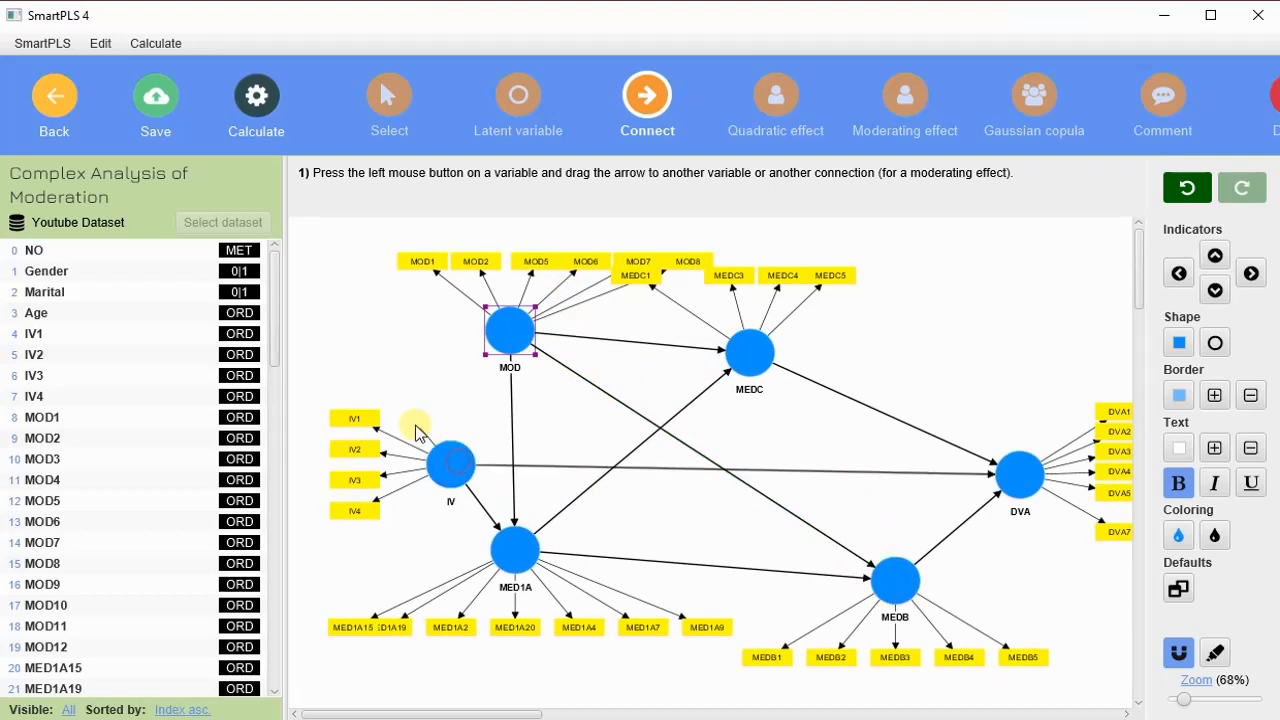
click(389, 97)
drag(452, 458, 389, 405)
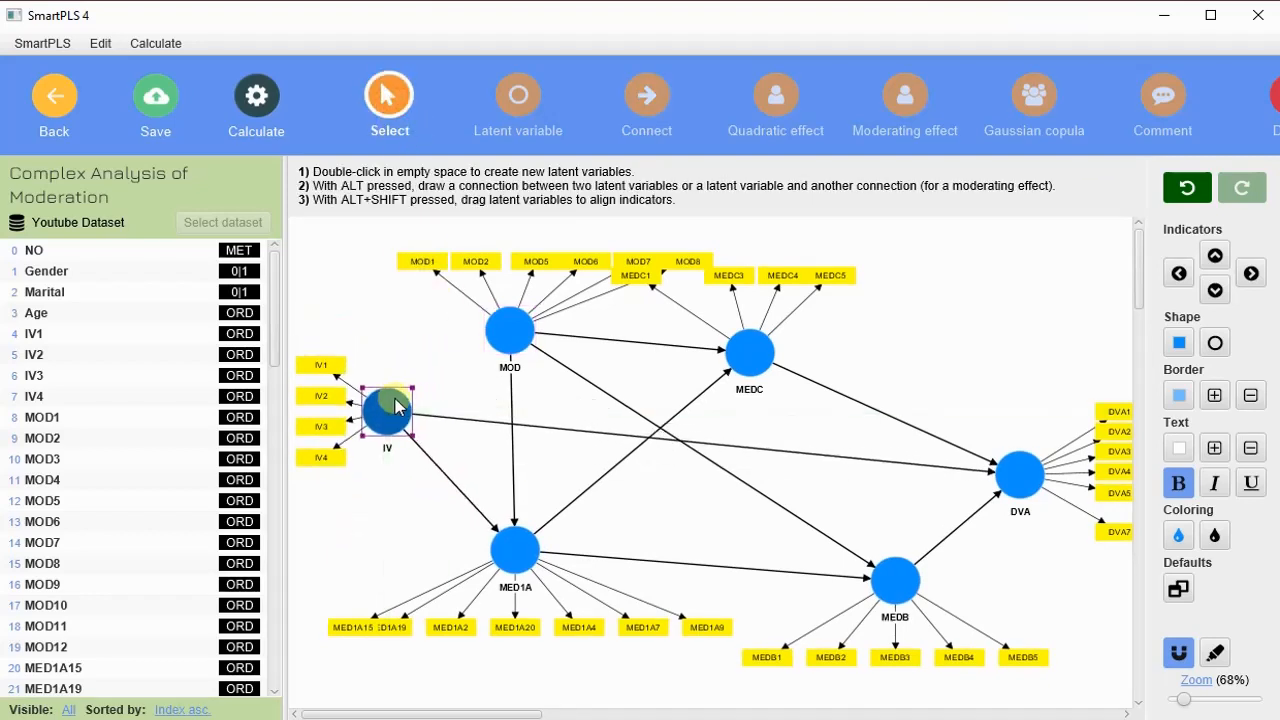
Step: Add moderating effects of MOD on the IV to MED1A path and the MED1A to MEDC path
click(906, 100)
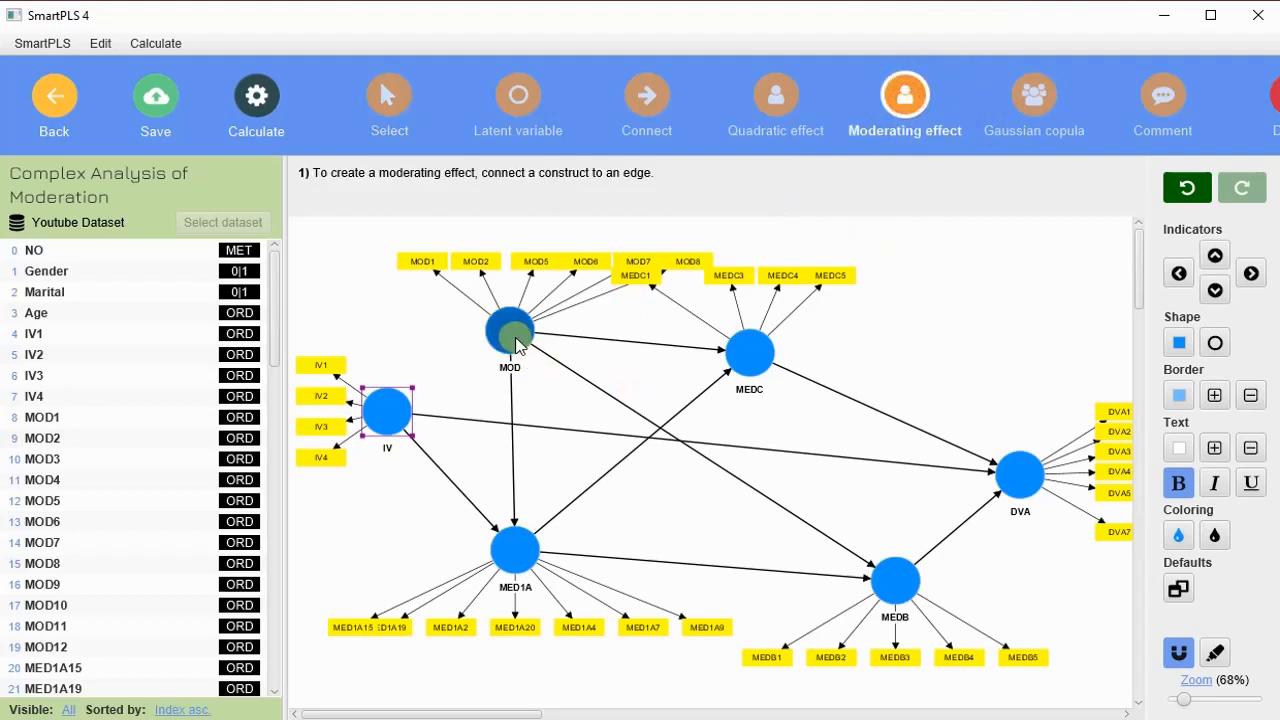
click(512, 338)
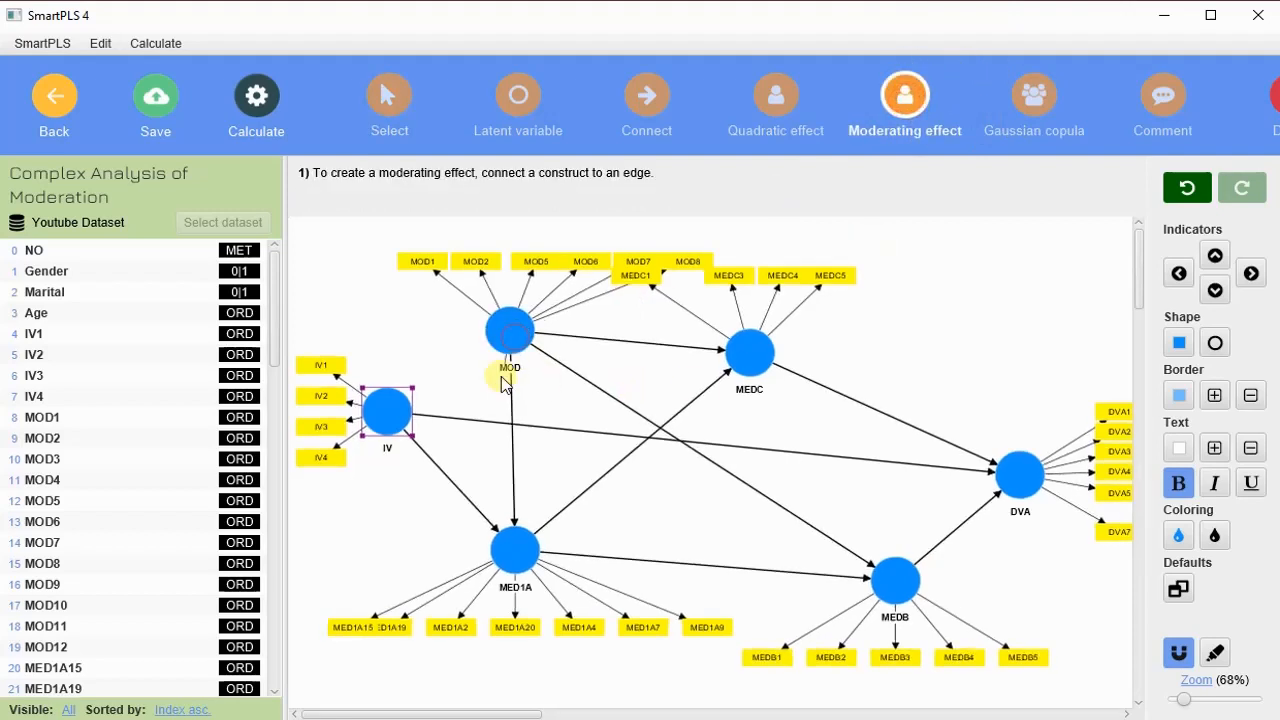
click(444, 474)
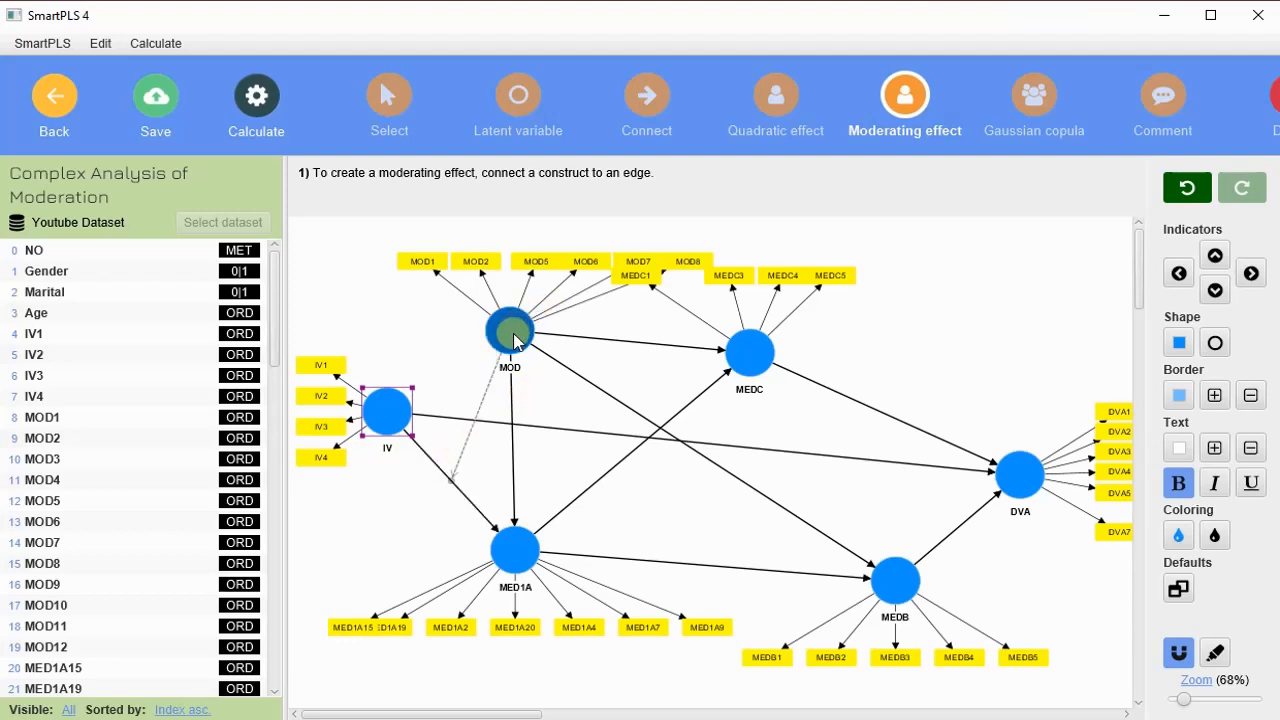
click(516, 340)
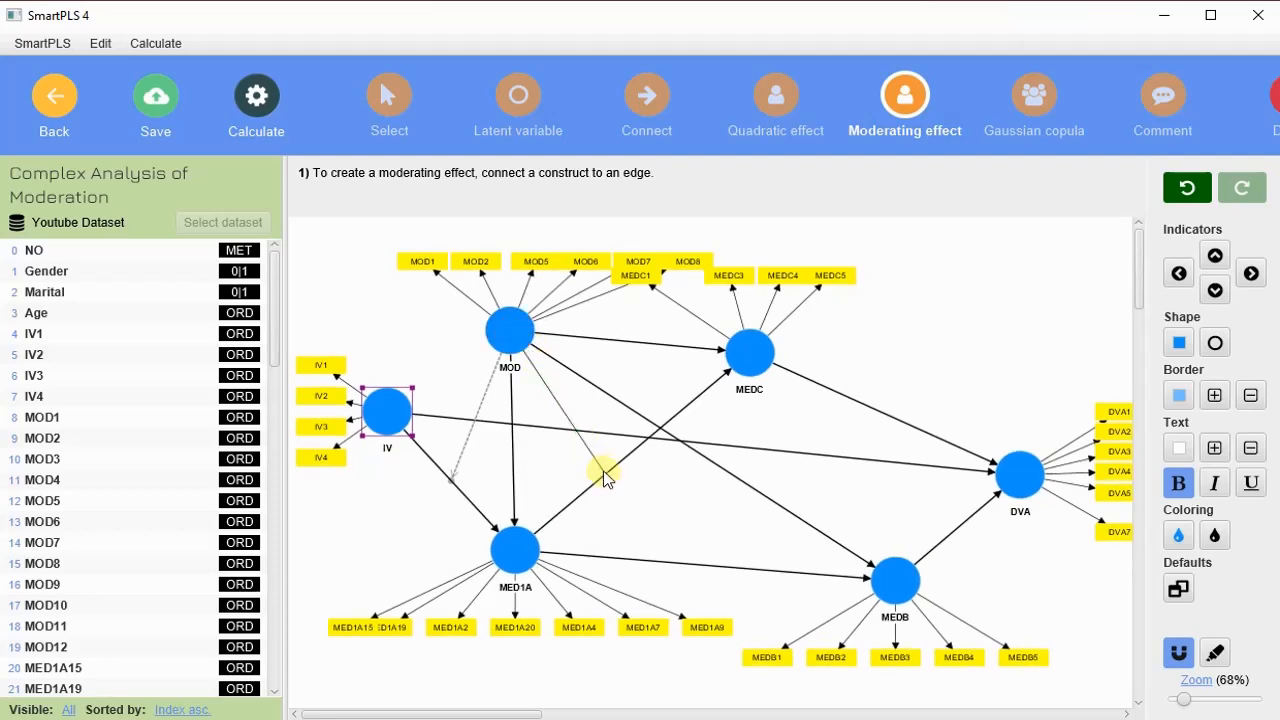
key(Escape)
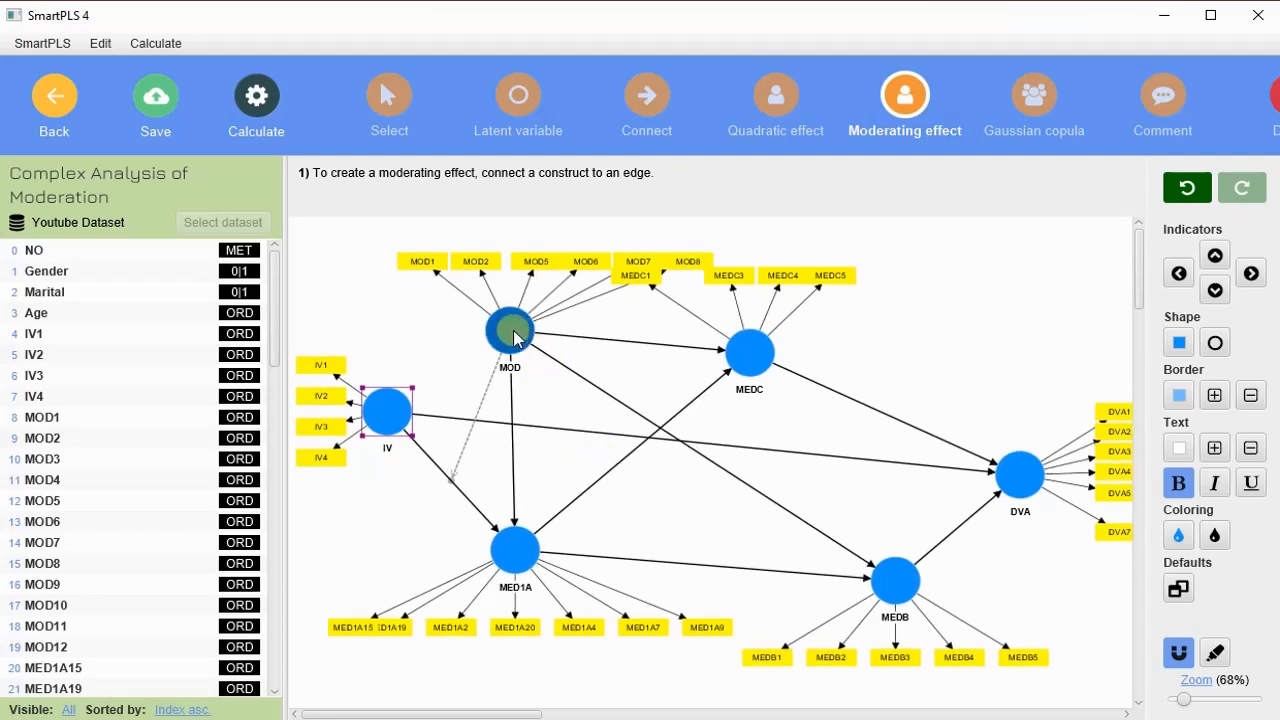
click(509, 323)
click(614, 468)
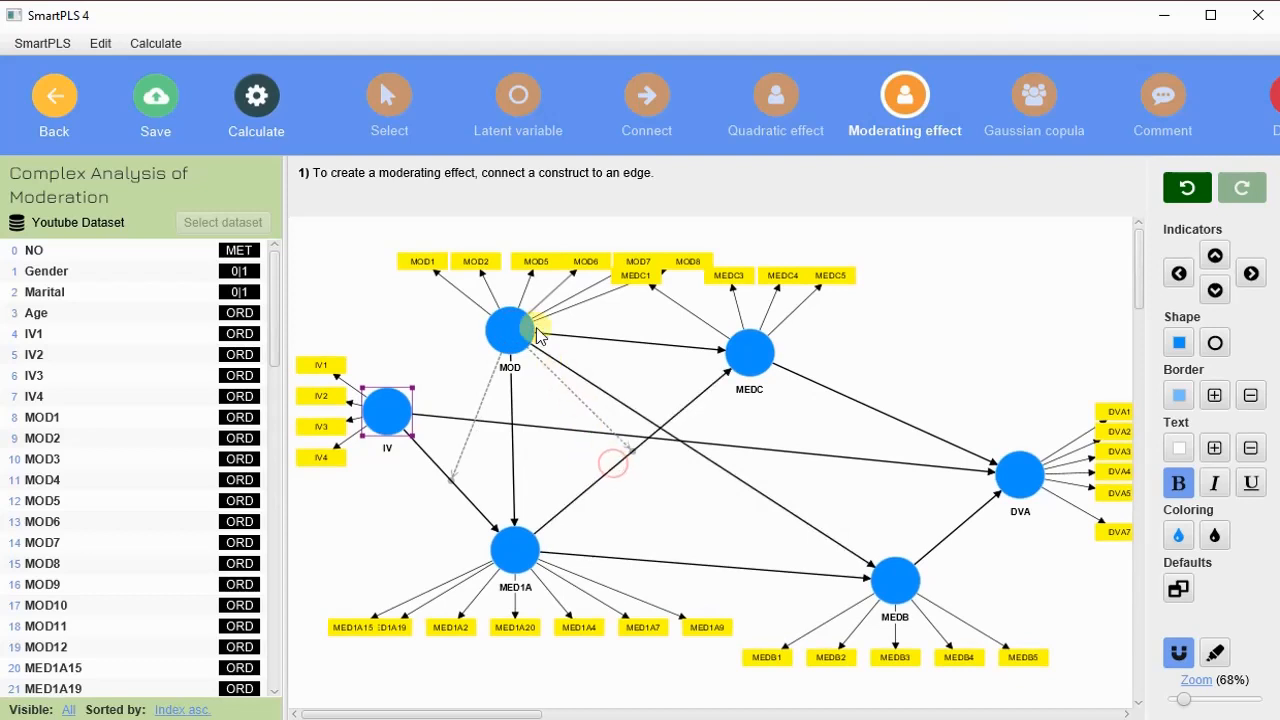
Step: Add moderating effects of MOD on the MED1A to MEDB path and the MEDC to DVA path
click(508, 328)
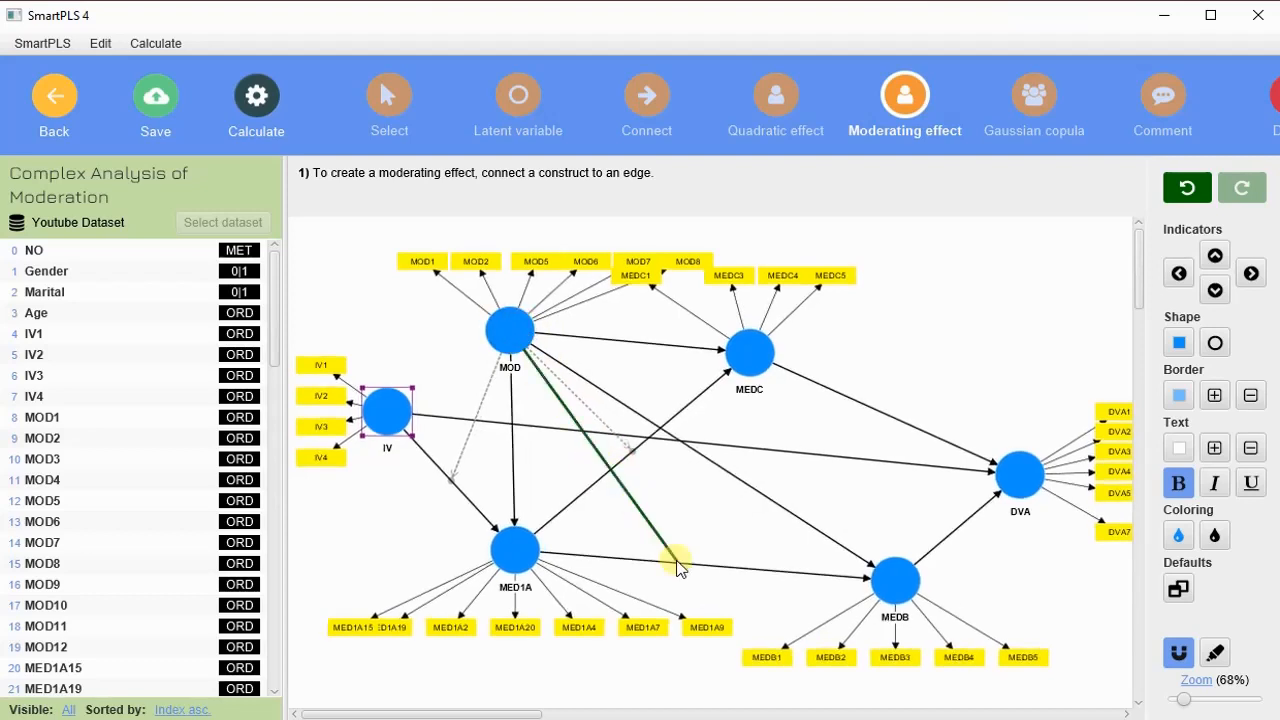
click(677, 567)
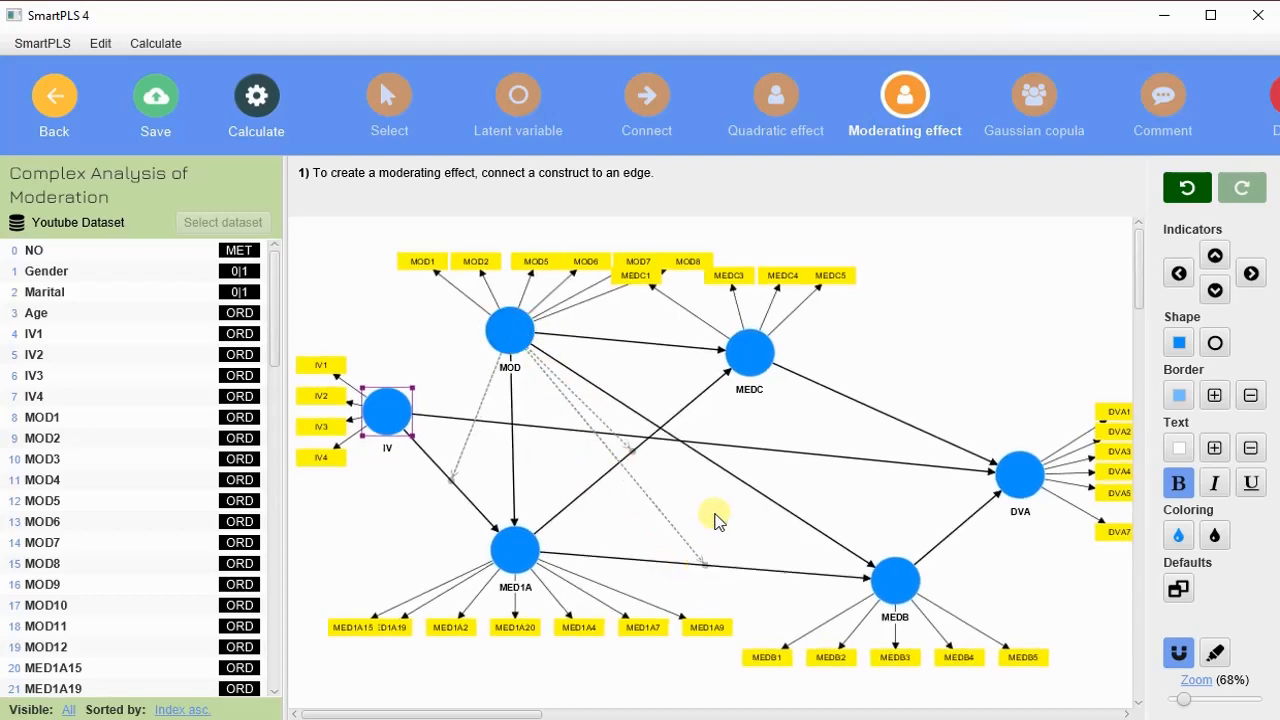
click(523, 334)
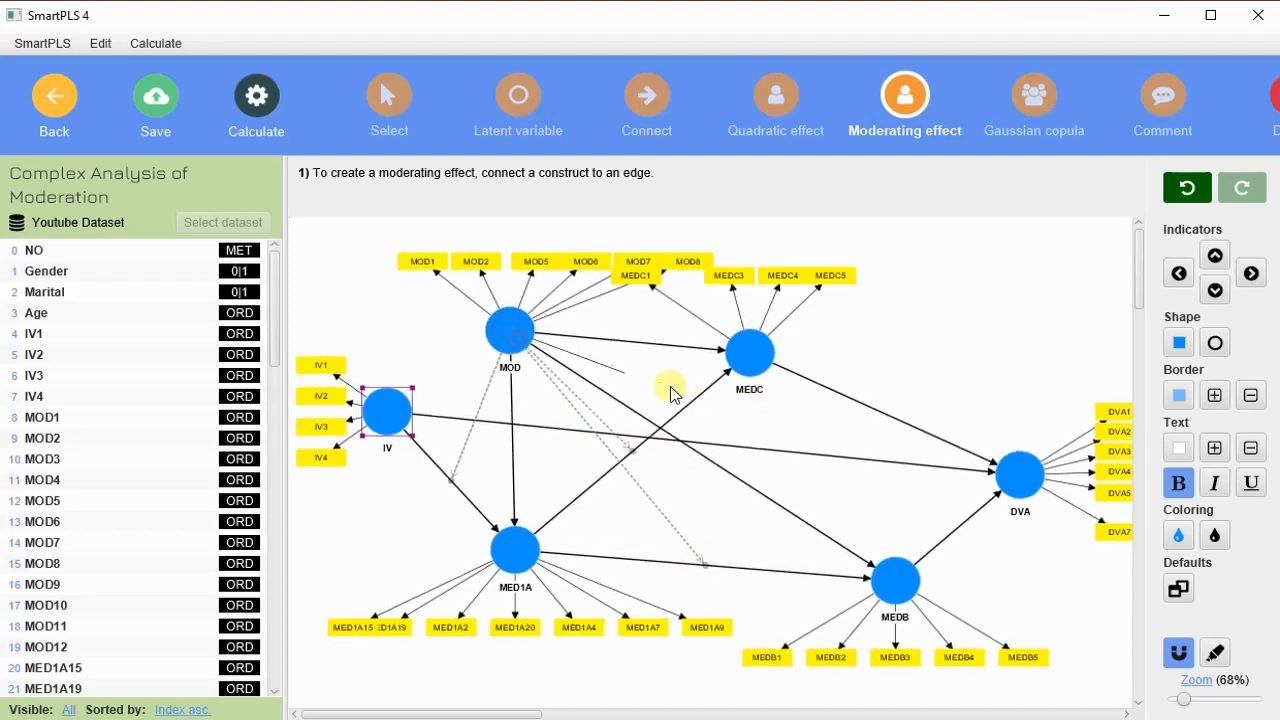
click(902, 429)
Step: Move the MEDC construct up and to the right so its indicators clear those of MOD
click(745, 347)
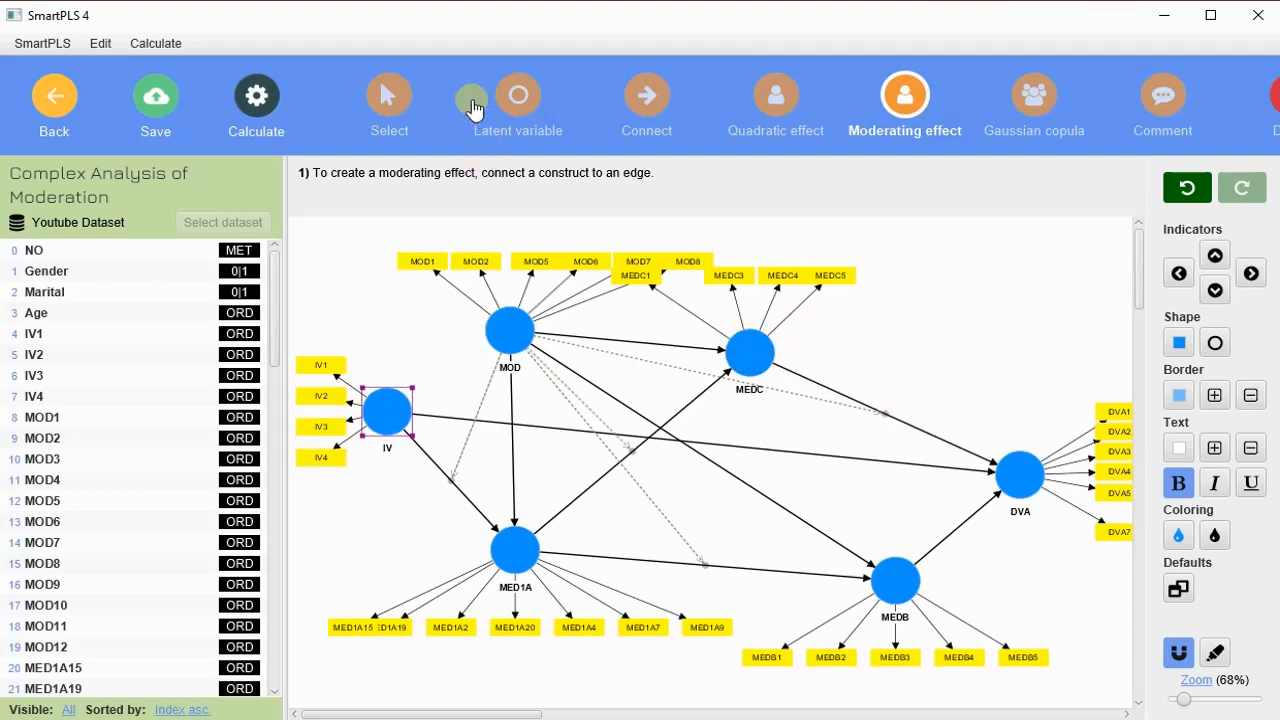
click(389, 95)
drag(765, 349, 932, 298)
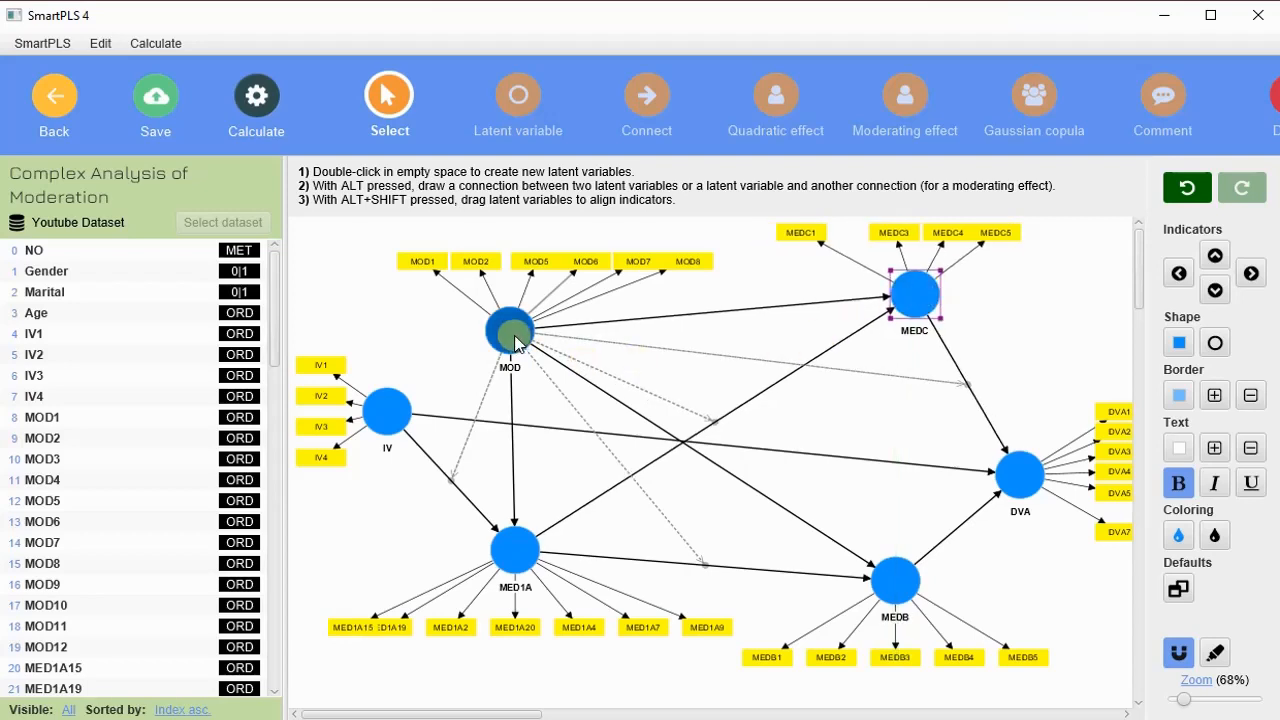
Step: Connect MOD to DVA with a direct path
click(660, 128)
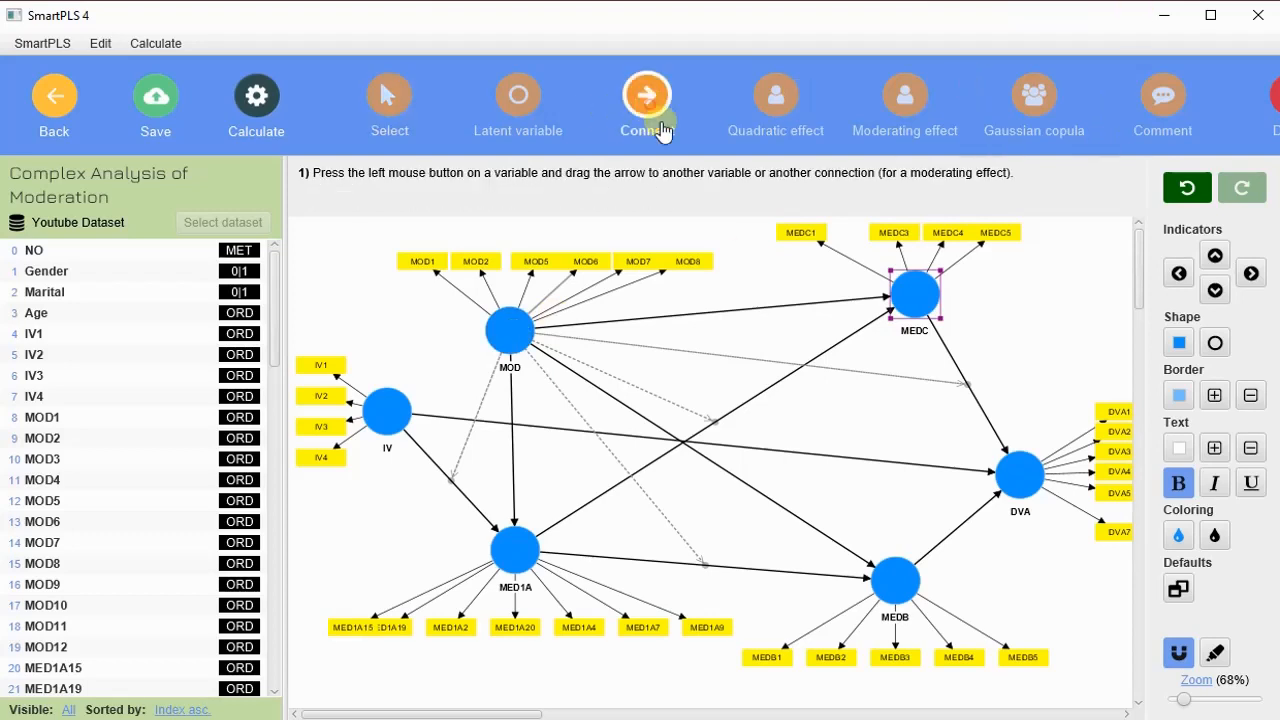
drag(528, 343, 1021, 475)
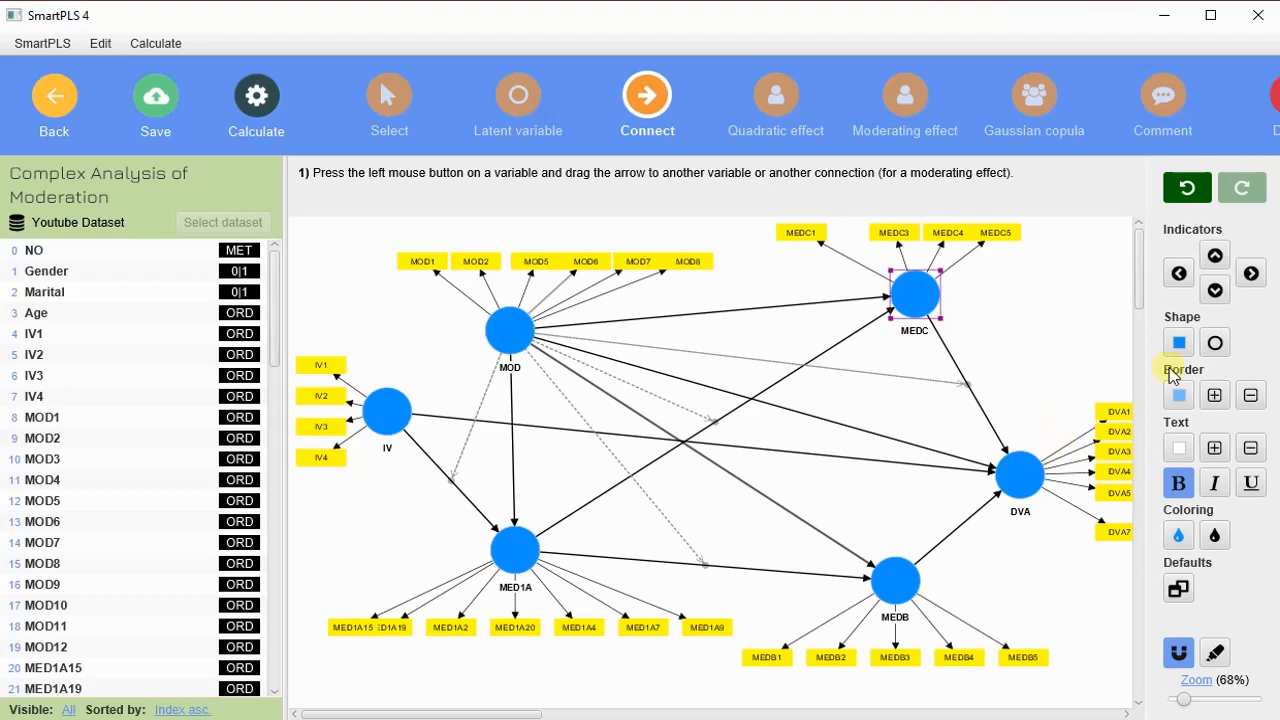
drag(404, 417, 421, 407)
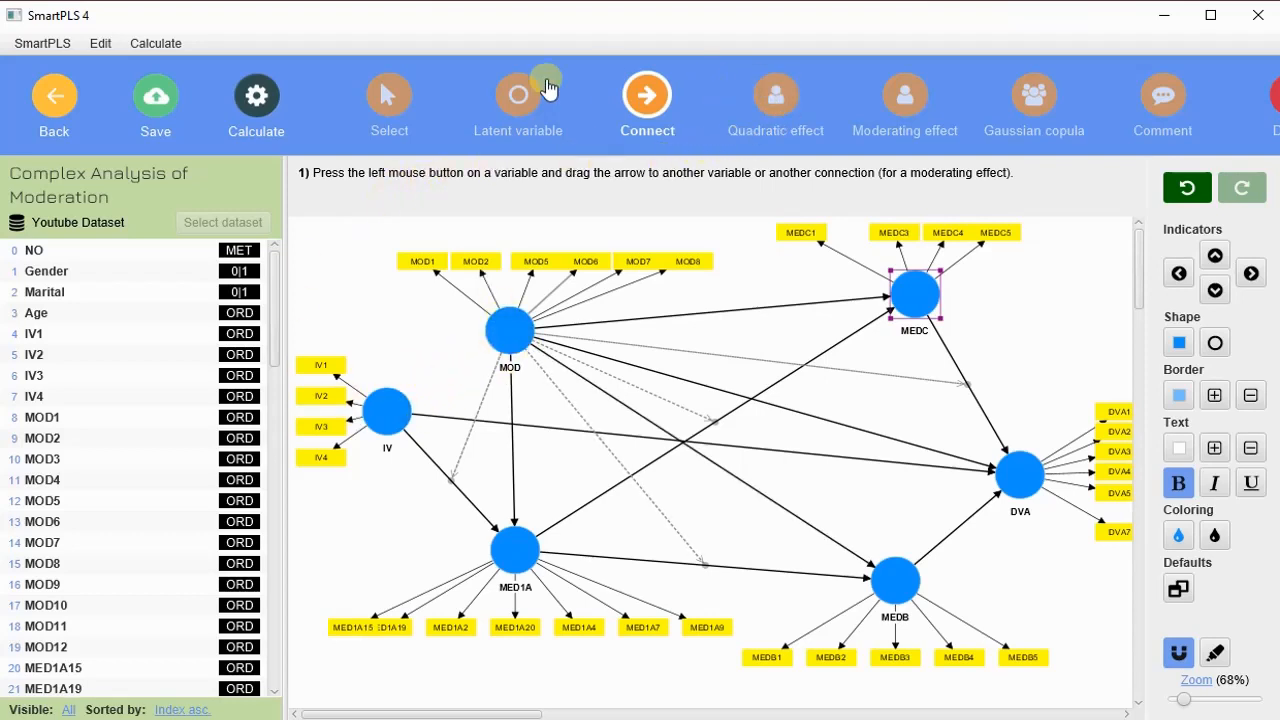
Step: Run consistent PLS-SEM bootstrapping on the model with the Path weighting scheme
click(256, 97)
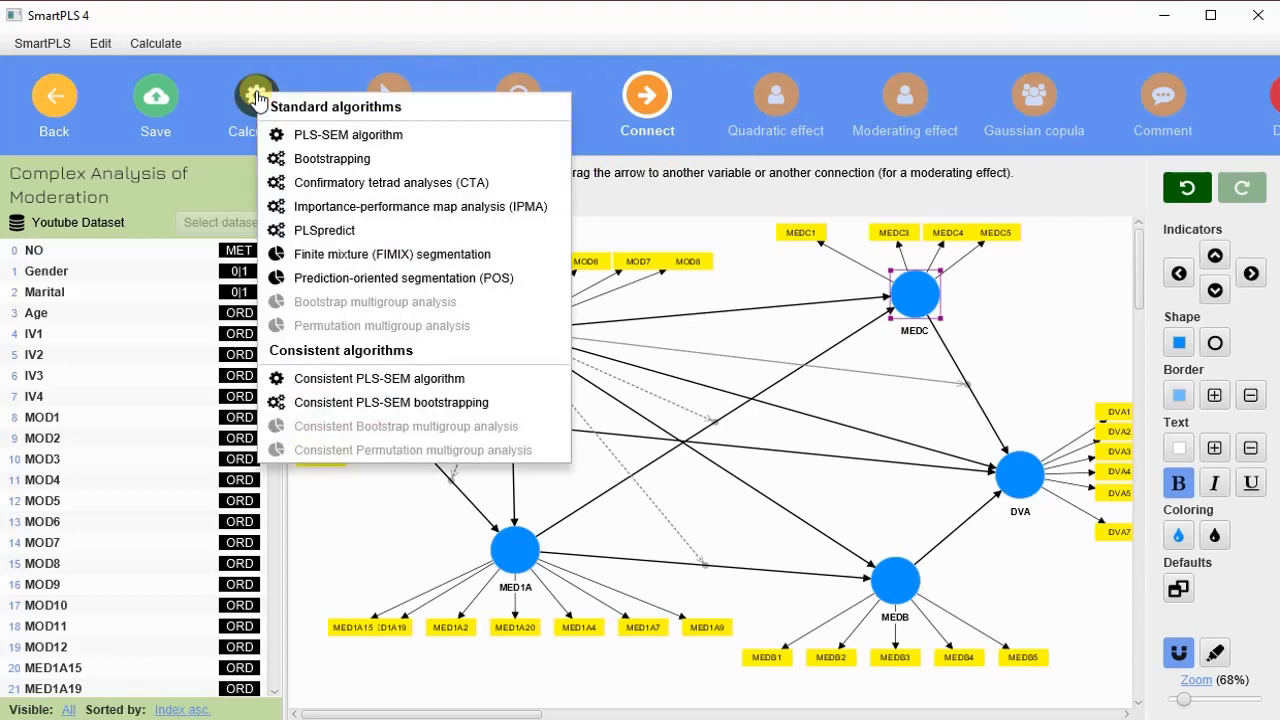
click(381, 403)
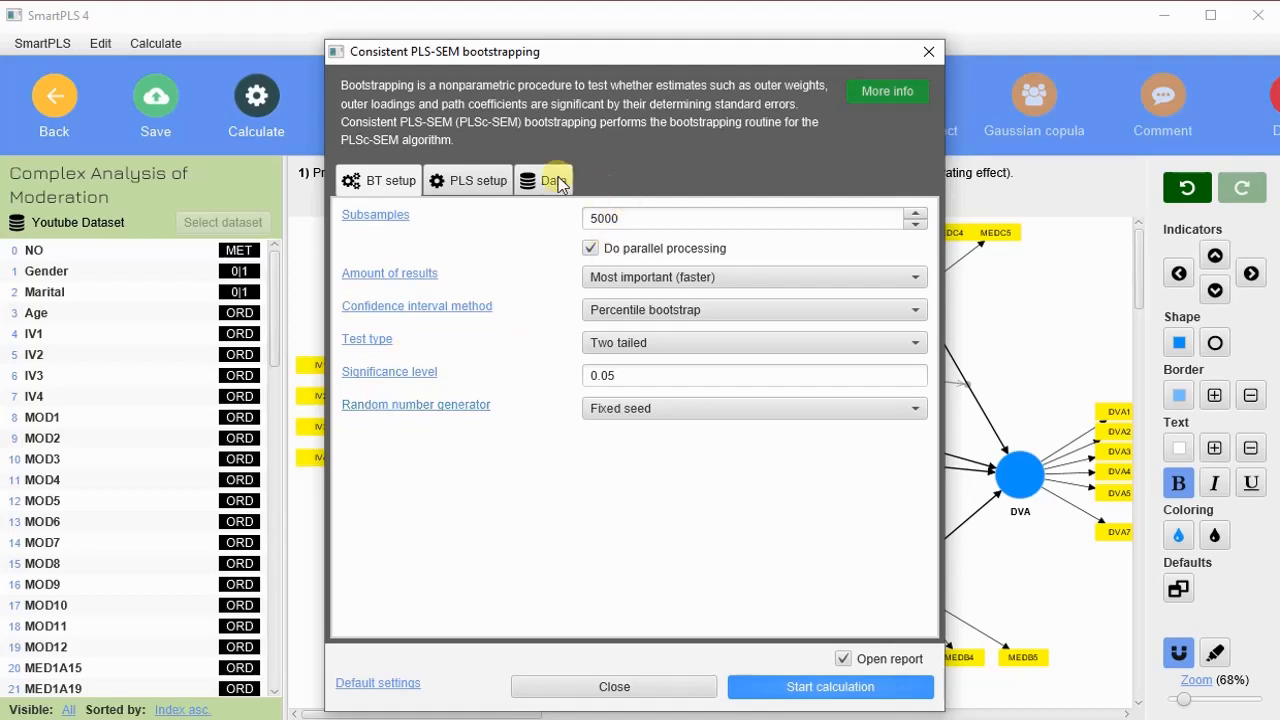
click(505, 183)
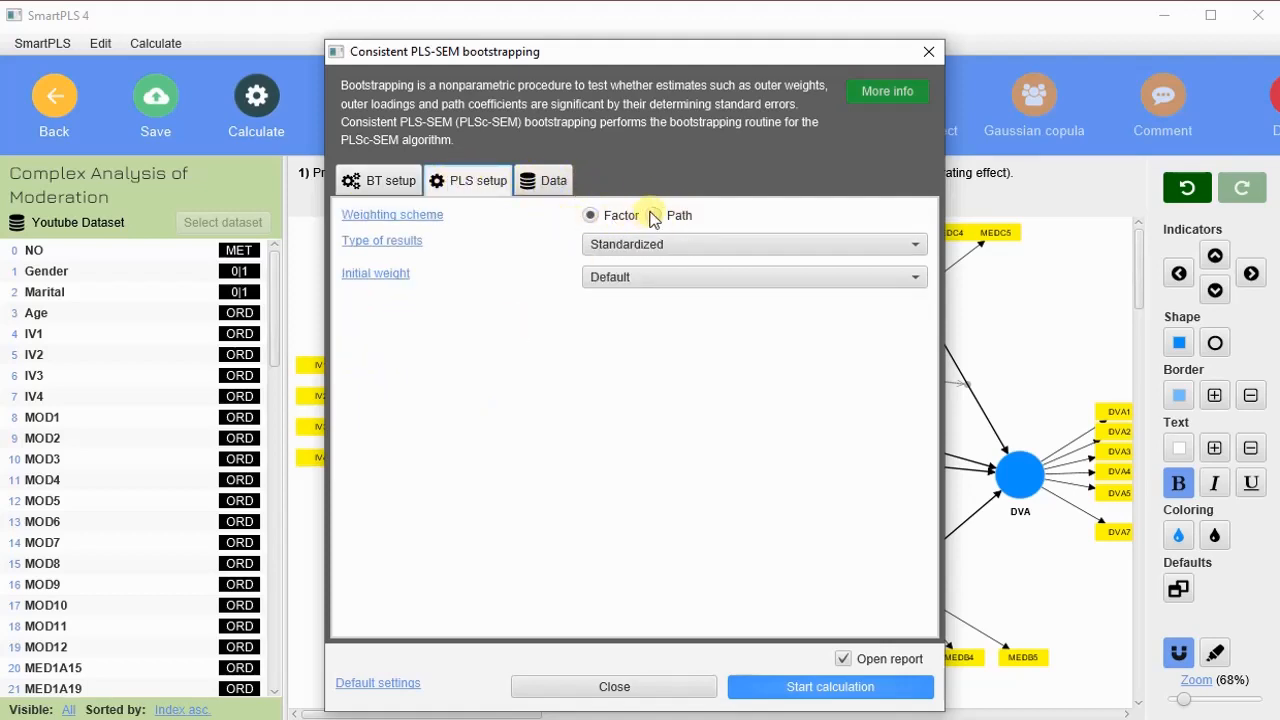
click(653, 216)
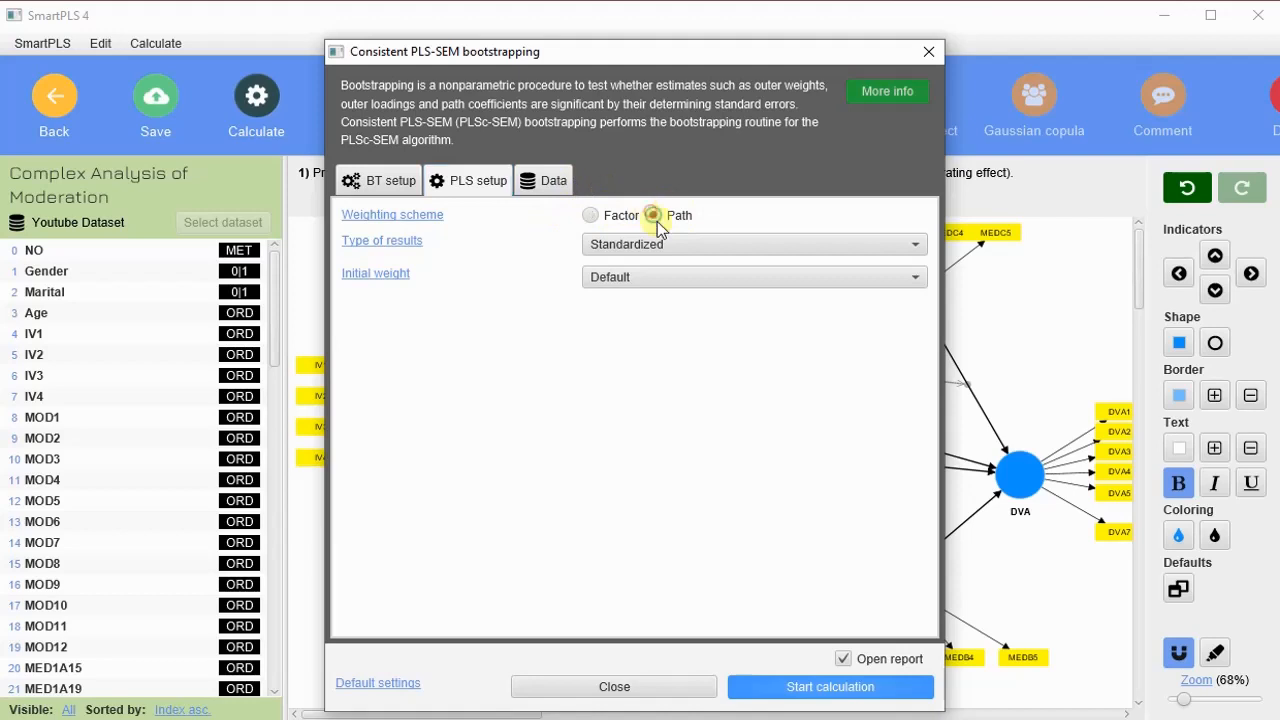
click(903, 690)
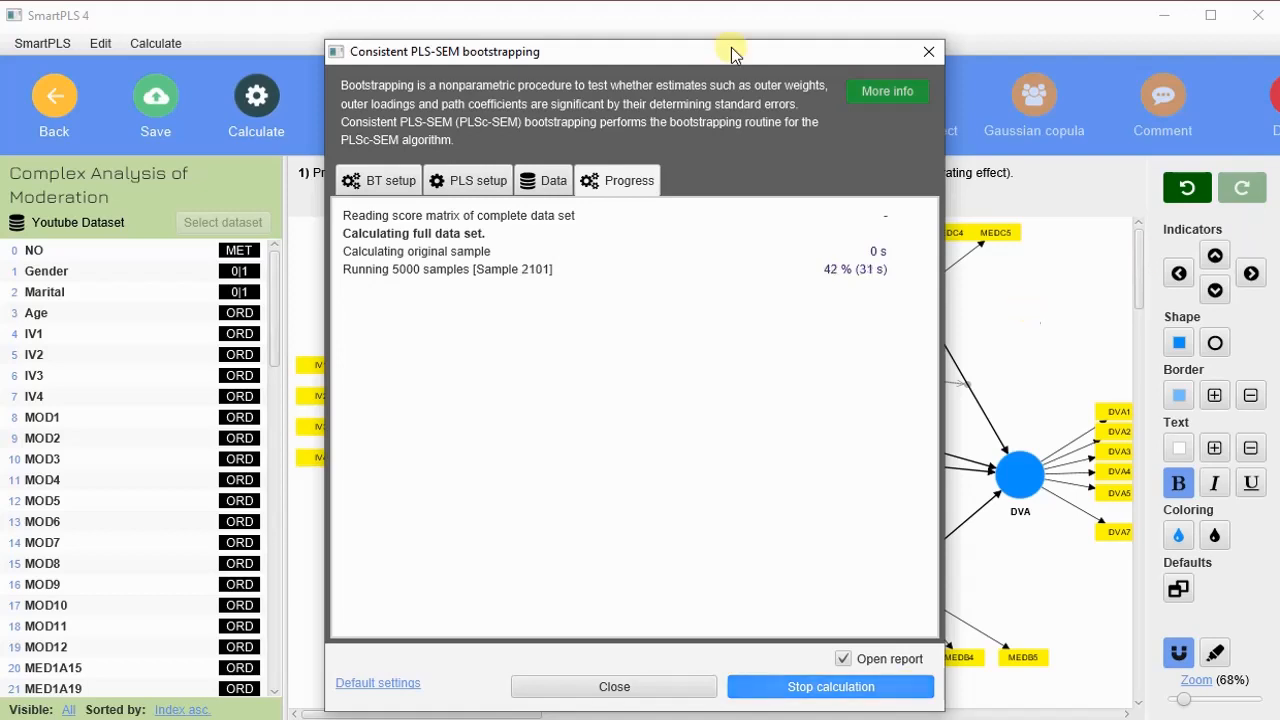
drag(669, 58, 345, 53)
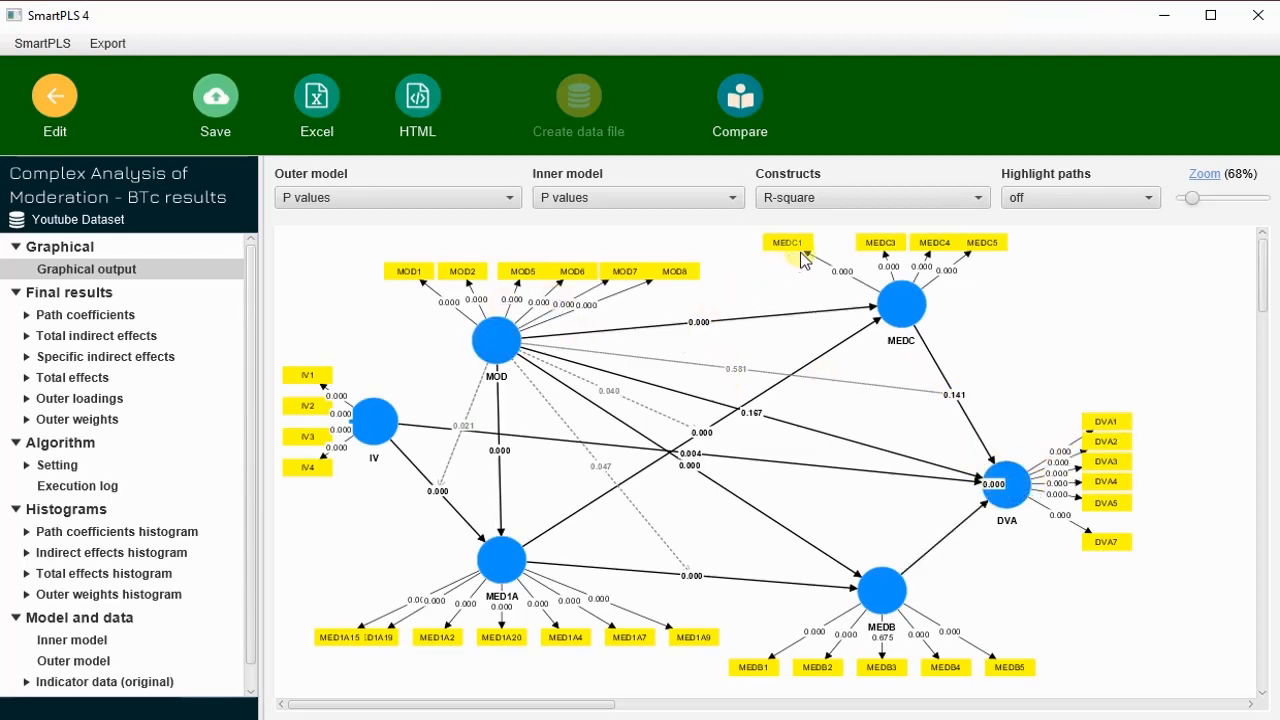
Step: Move the DVA construct up in the results diagram and display path coefficients and p values for the inner model
drag(1027, 500, 1030, 454)
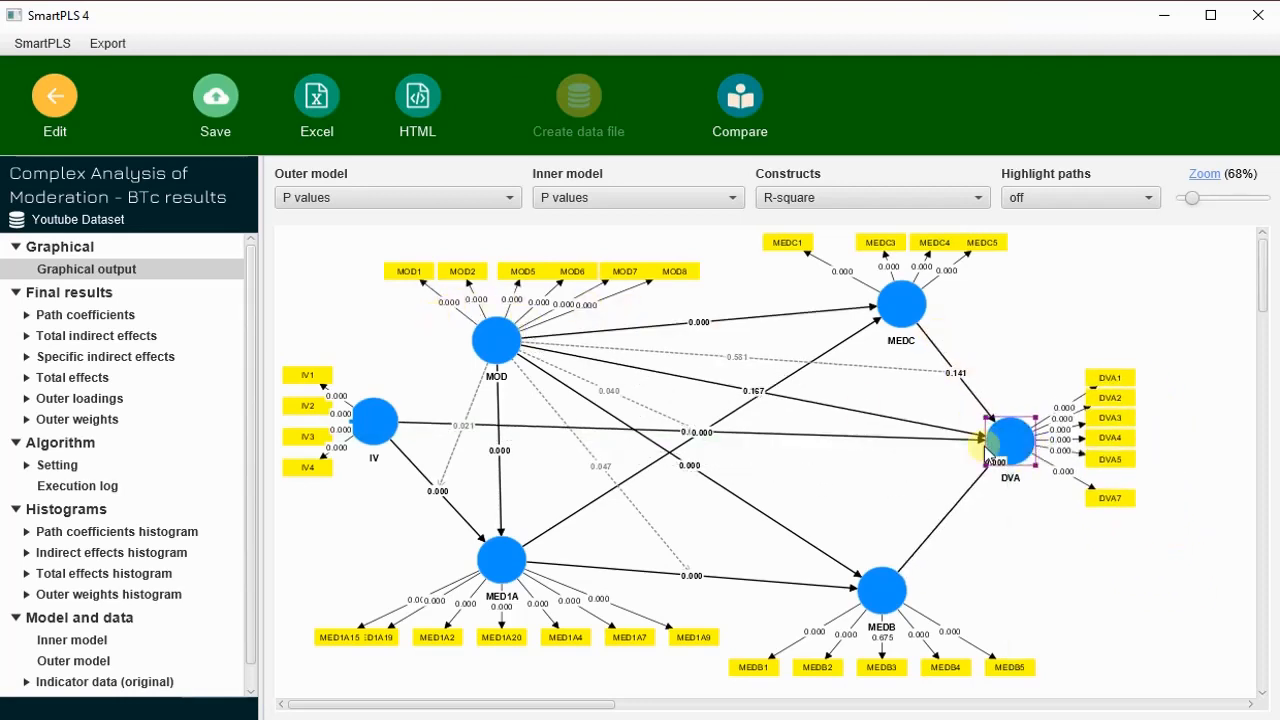
click(440, 198)
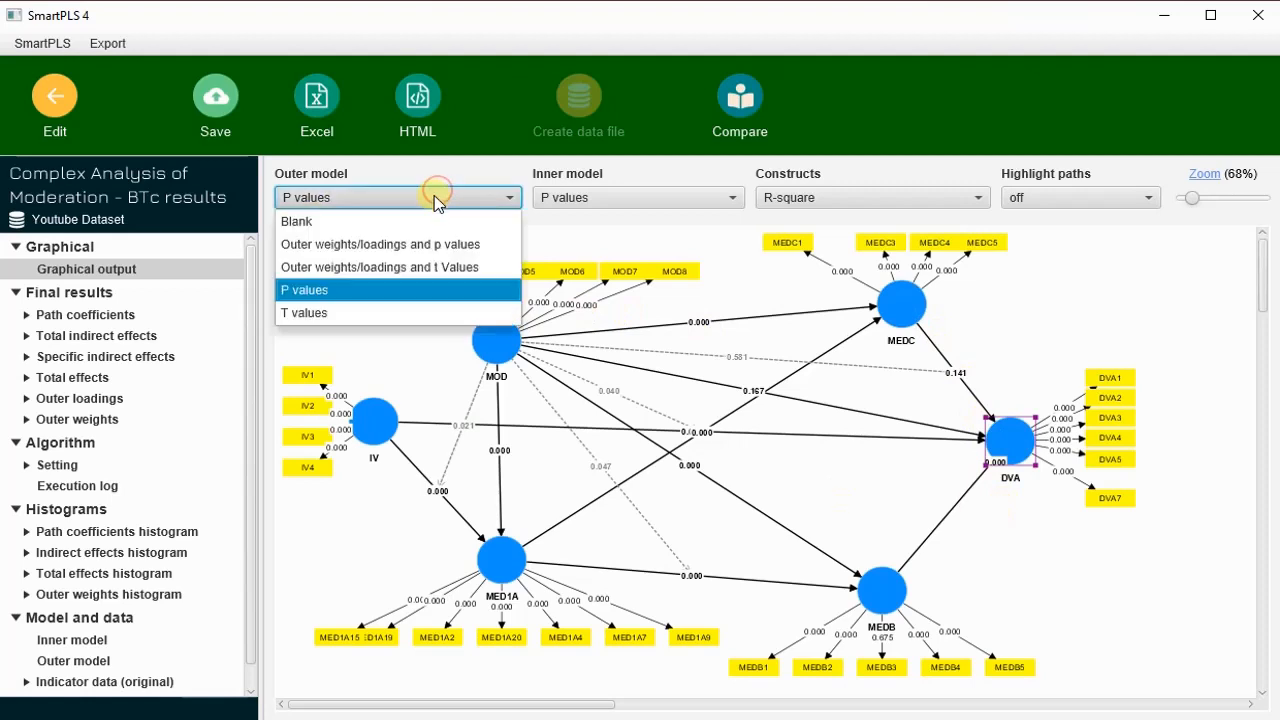
click(691, 199)
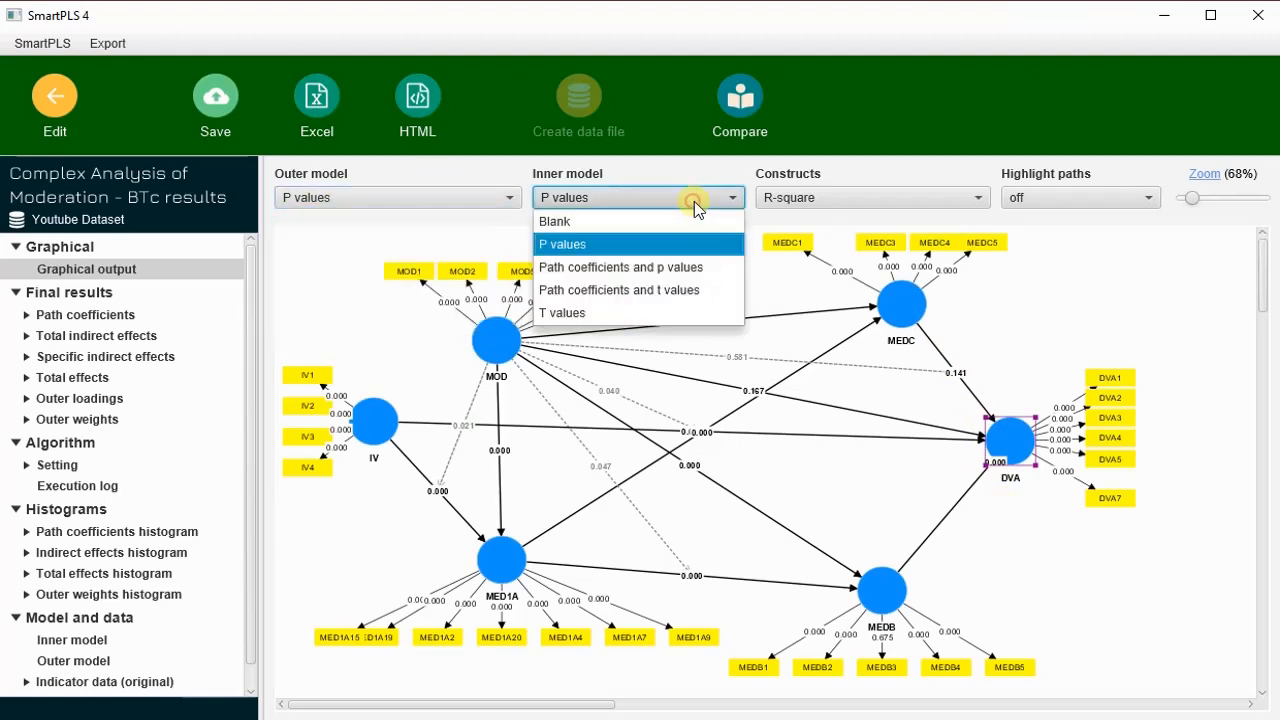
click(672, 267)
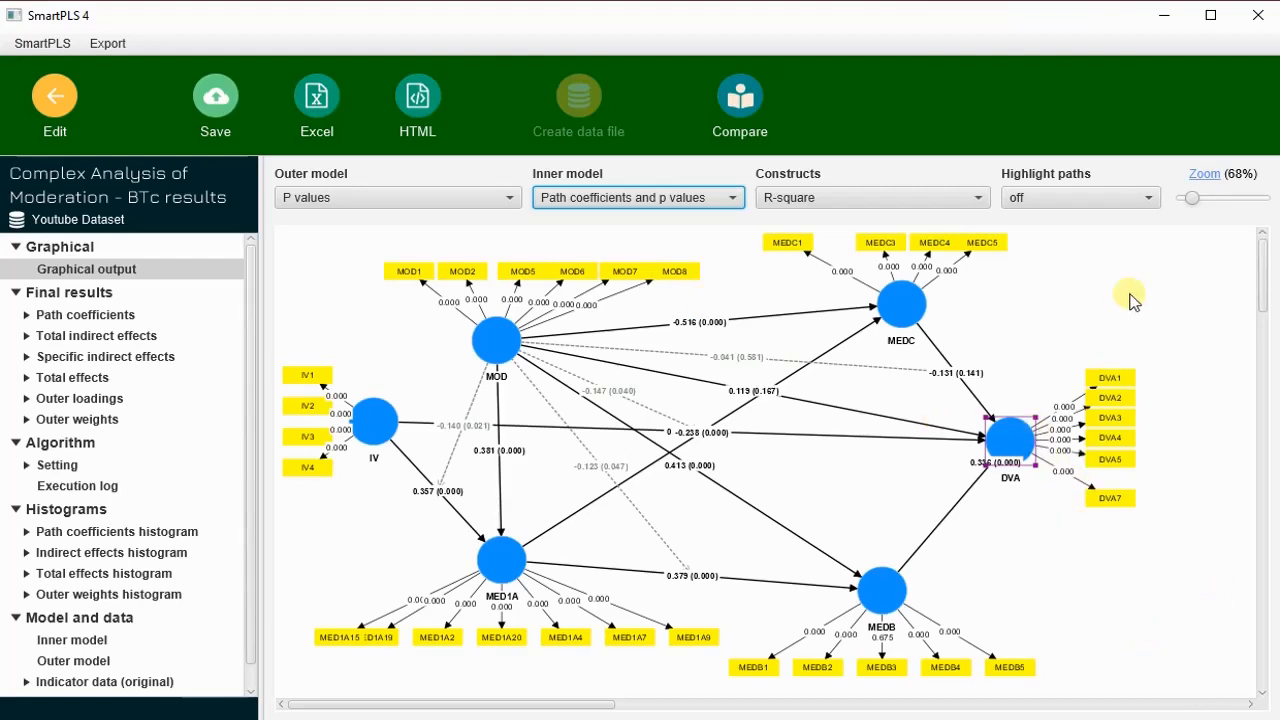
Step: Examine the path coefficients and p values of the direct and MOD moderating paths across the bootstrapping diagram
drag(1197, 204, 1208, 205)
scroll(966, 394, down, 3)
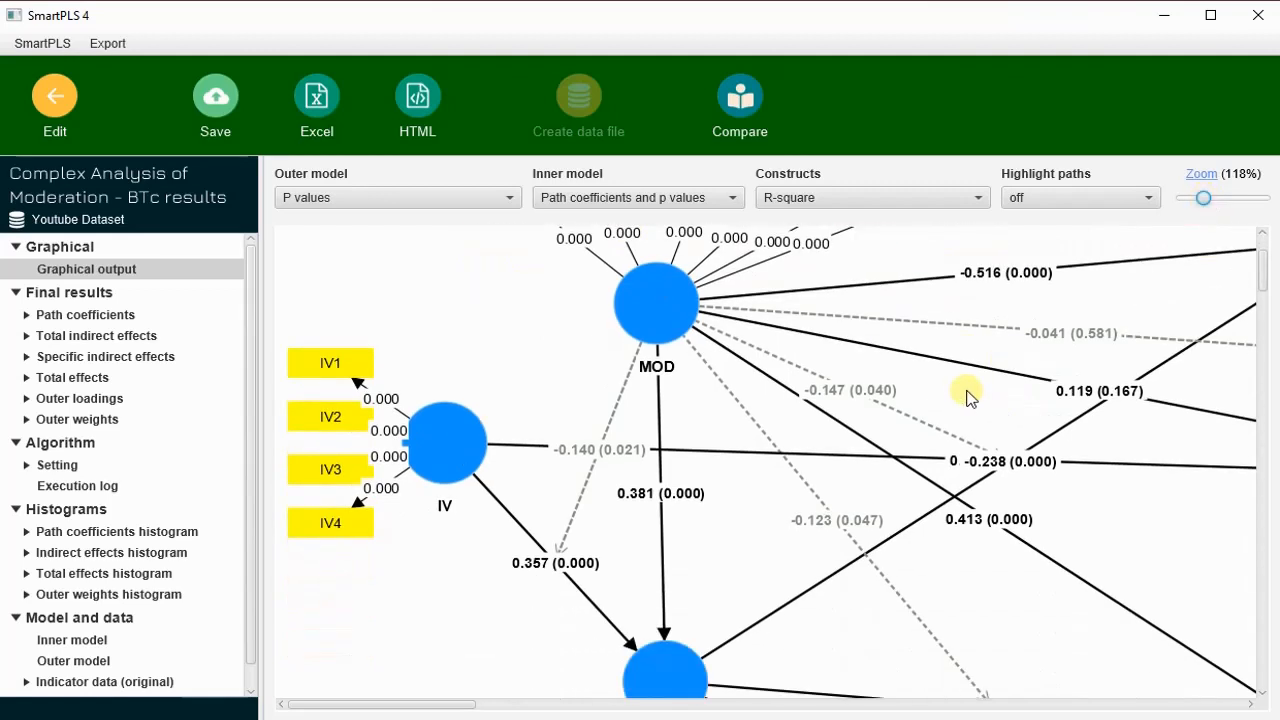
click(640, 305)
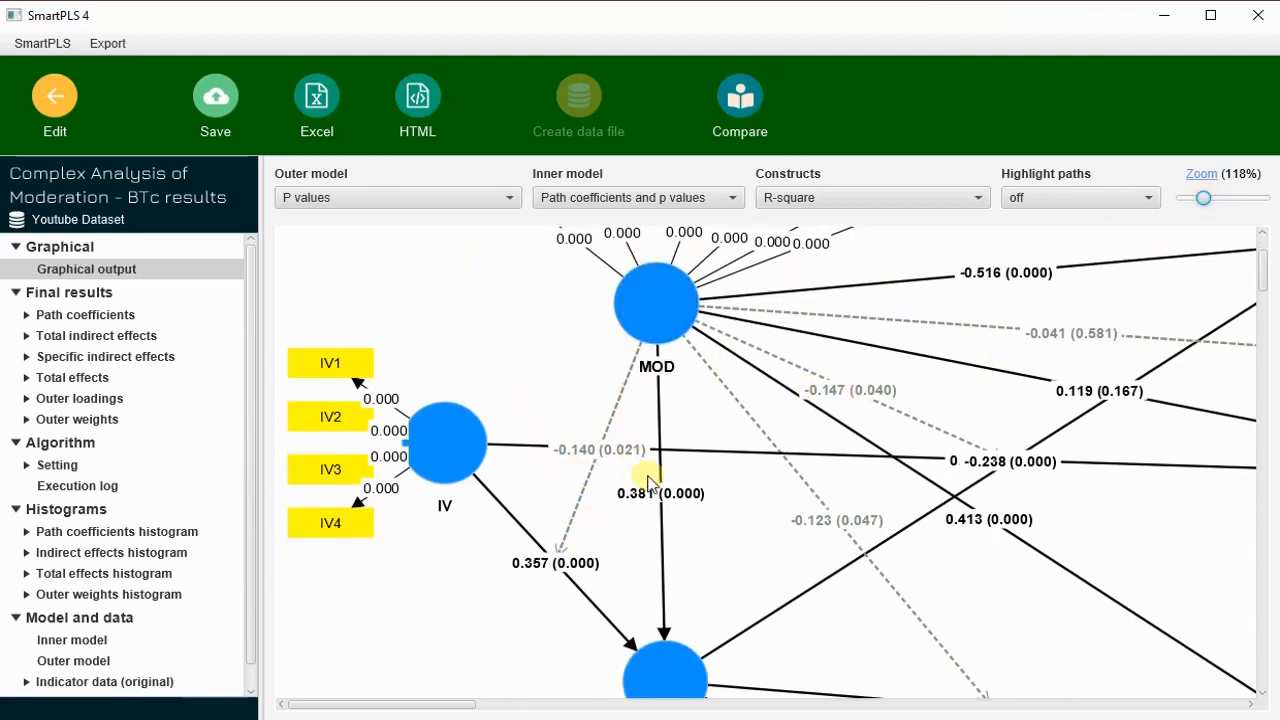
scroll(618, 583, down, 2)
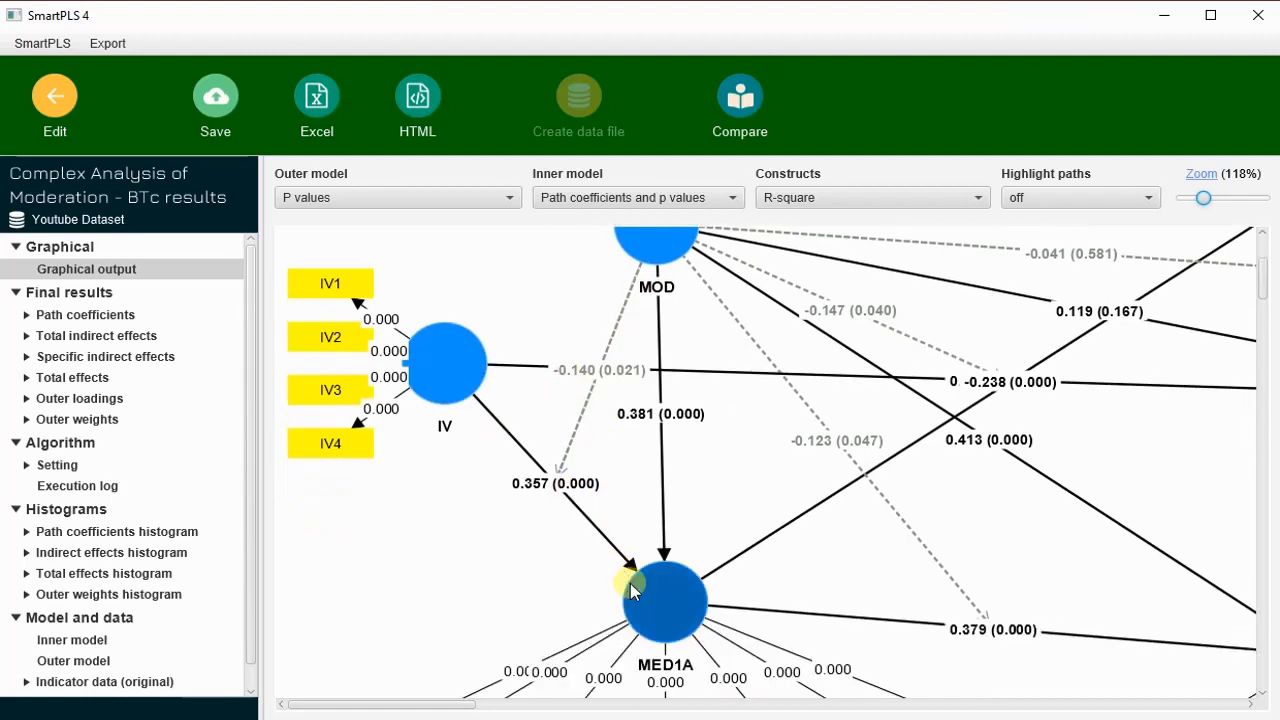
scroll(742, 425, up, 1)
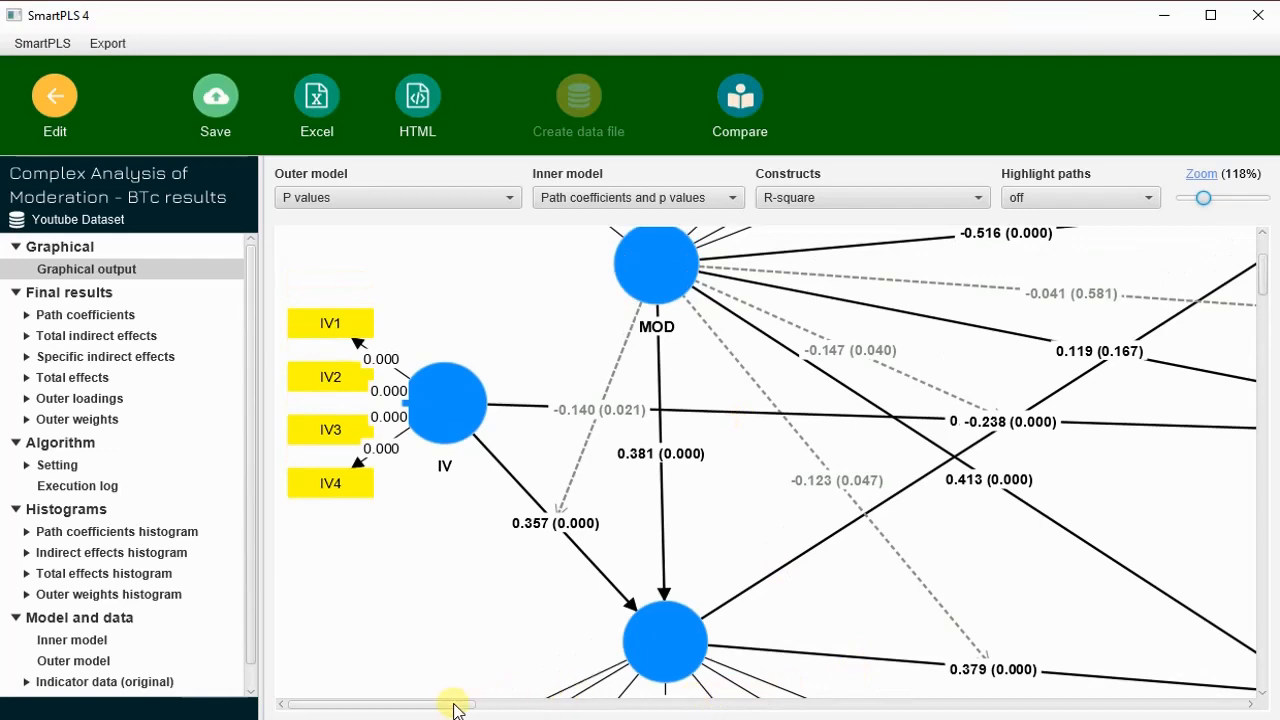
drag(449, 706, 545, 716)
scroll(638, 599, down, 2)
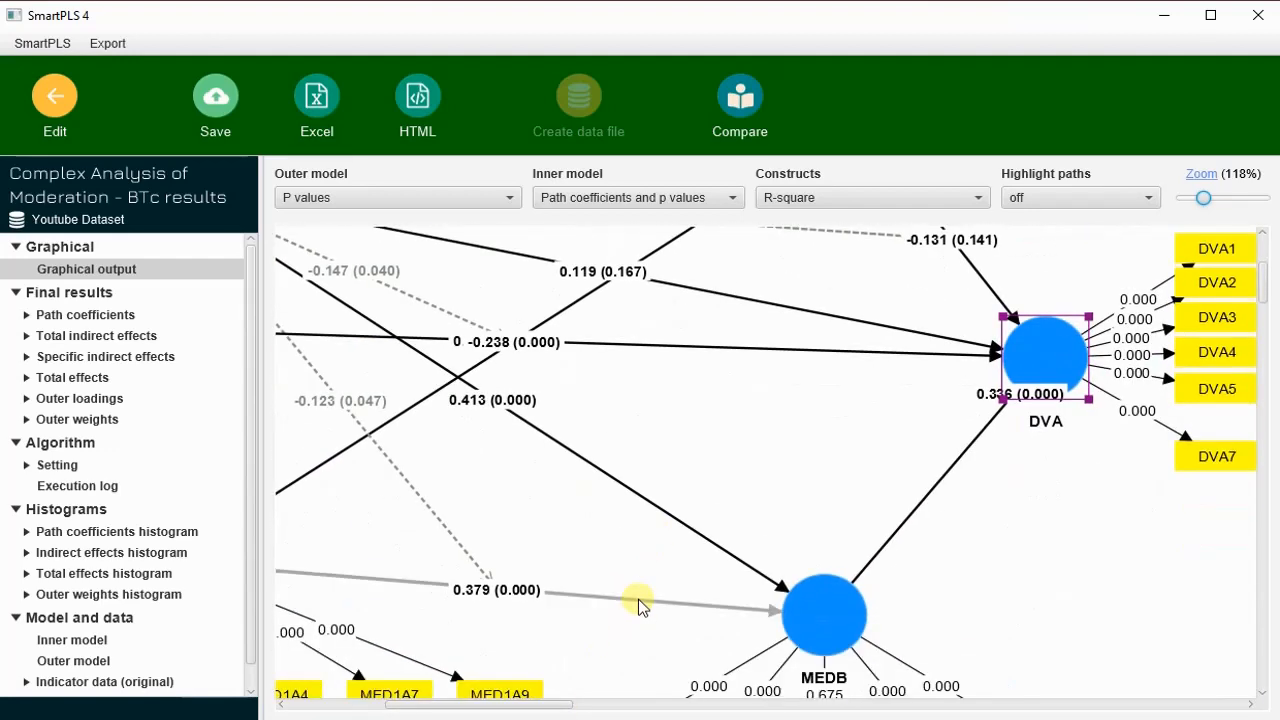
scroll(638, 599, up, 4)
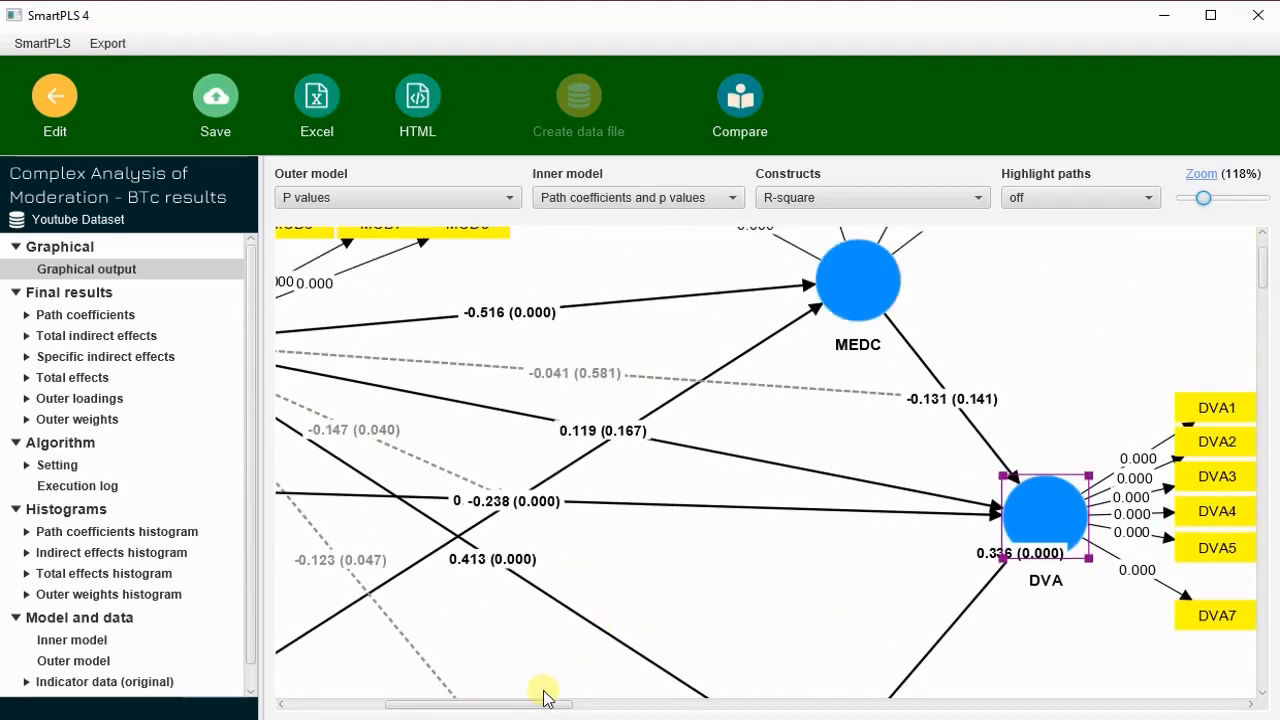
drag(537, 708, 488, 710)
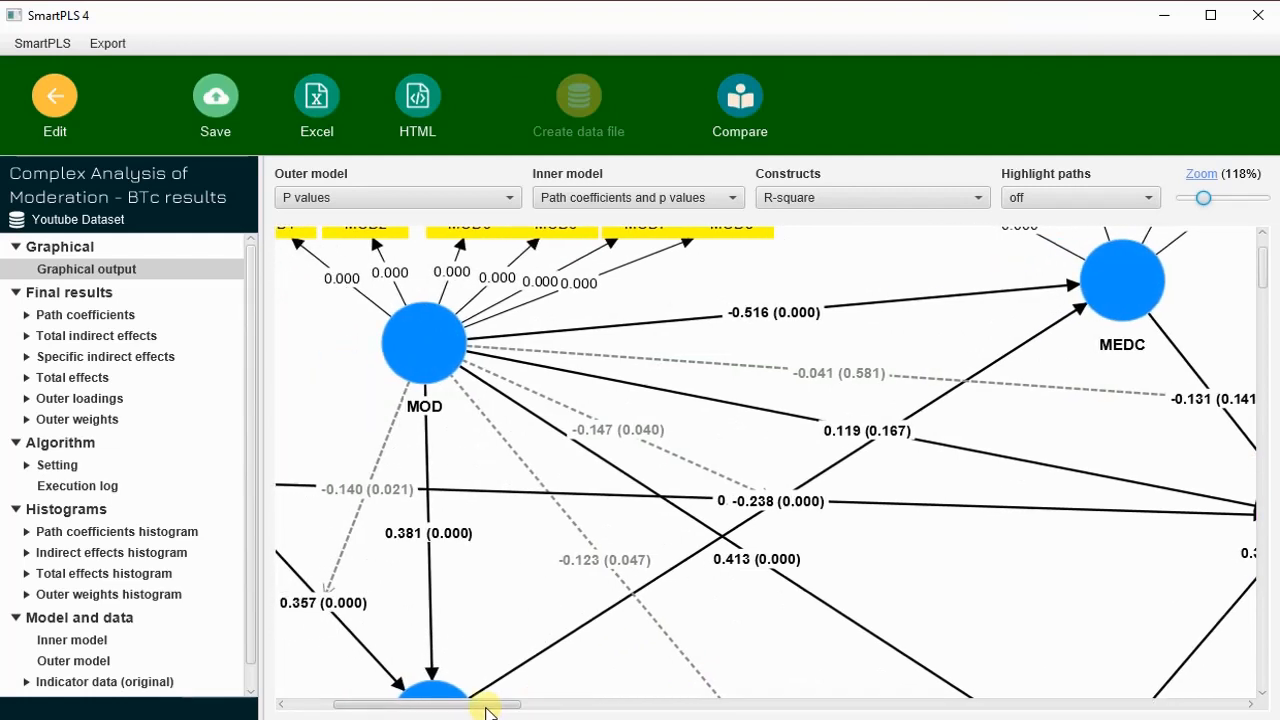
mouse_move(488, 710)
mouse_down()
mouse_move(449, 697)
mouse_move(538, 704)
mouse_move(489, 697)
mouse_up()
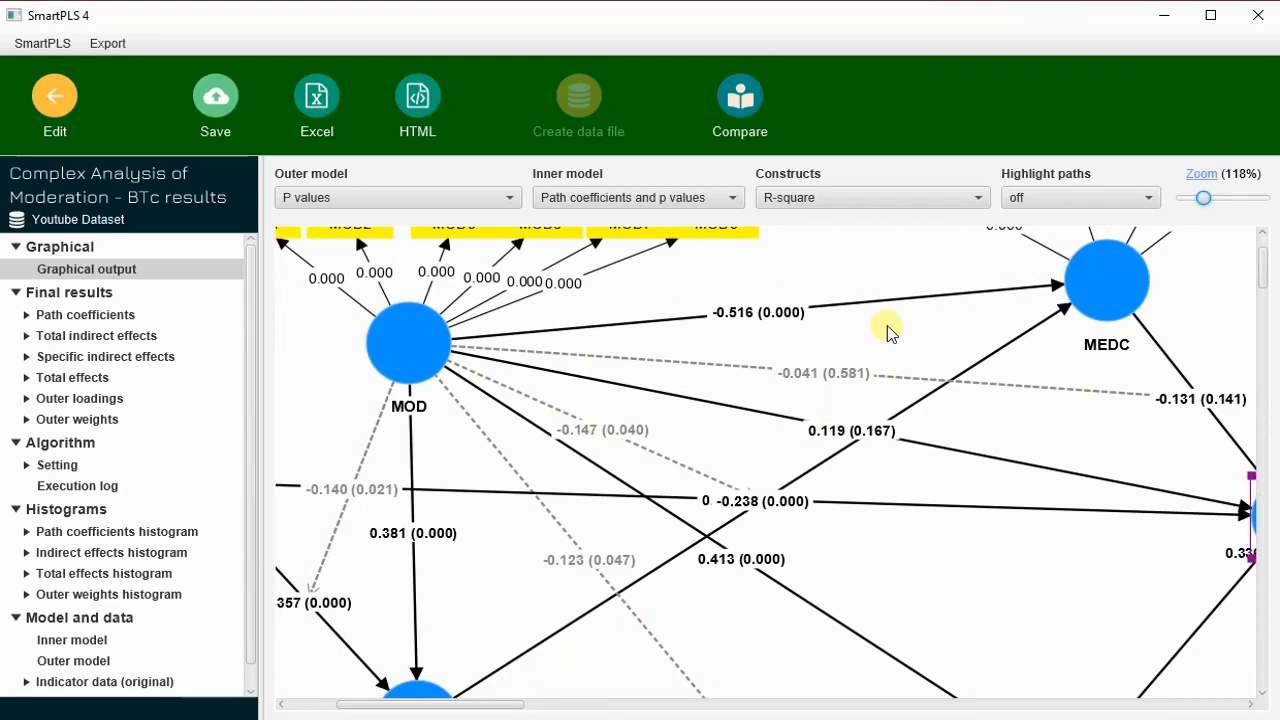
scroll(889, 329, down, 3)
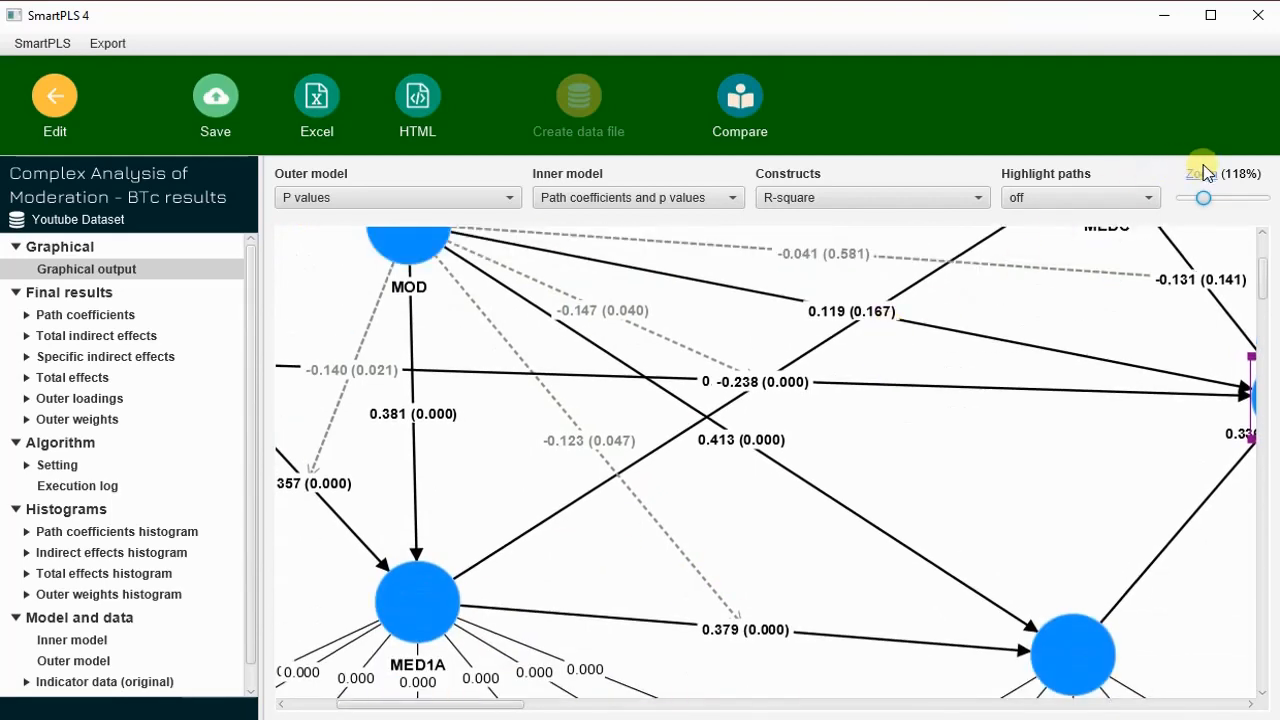
drag(1206, 194, 1199, 196)
scroll(898, 440, up, 3)
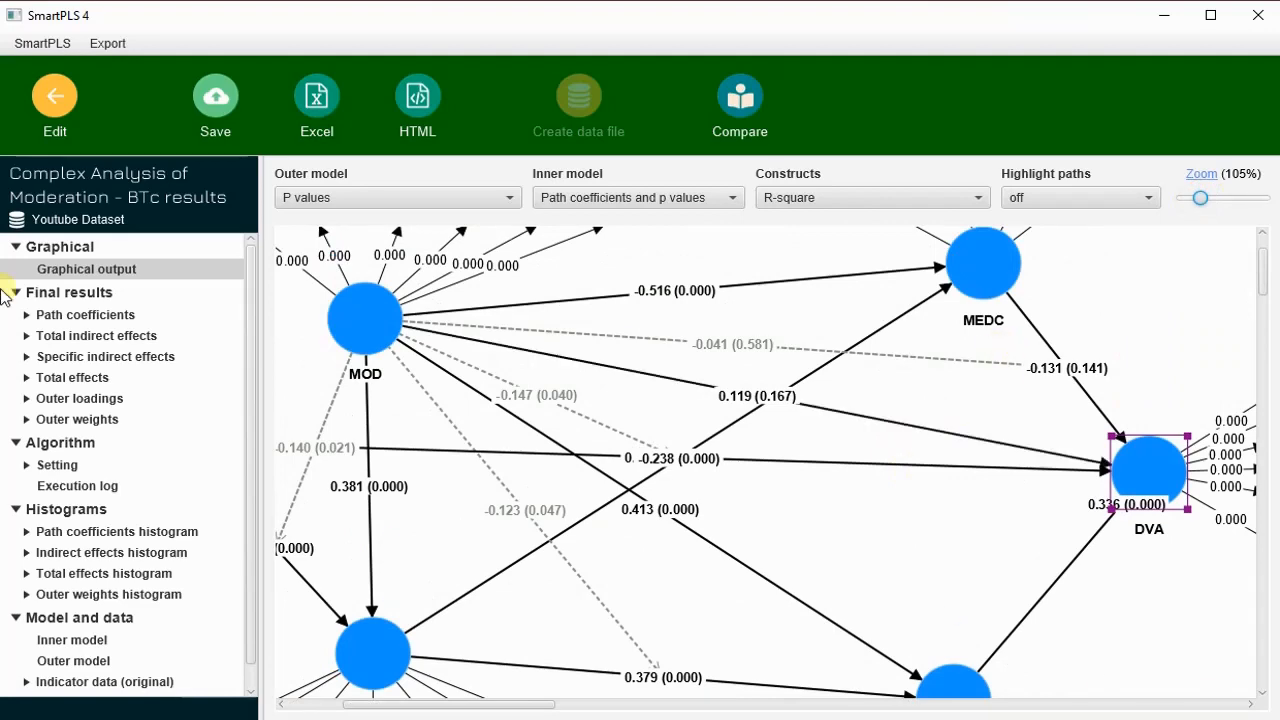
Step: Open the path coefficients results and annotate the MOD x IV -> MED1A row with "Sig" using the screen pen
click(79, 314)
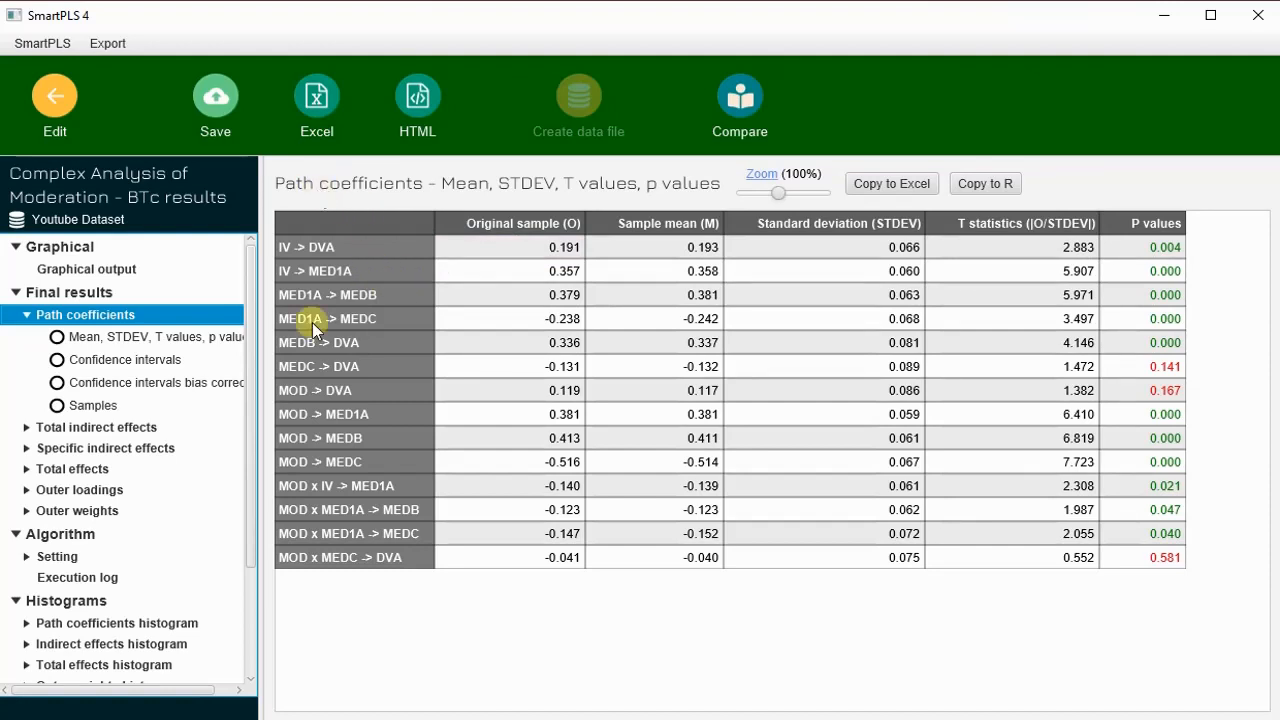
key(alt+Tab)
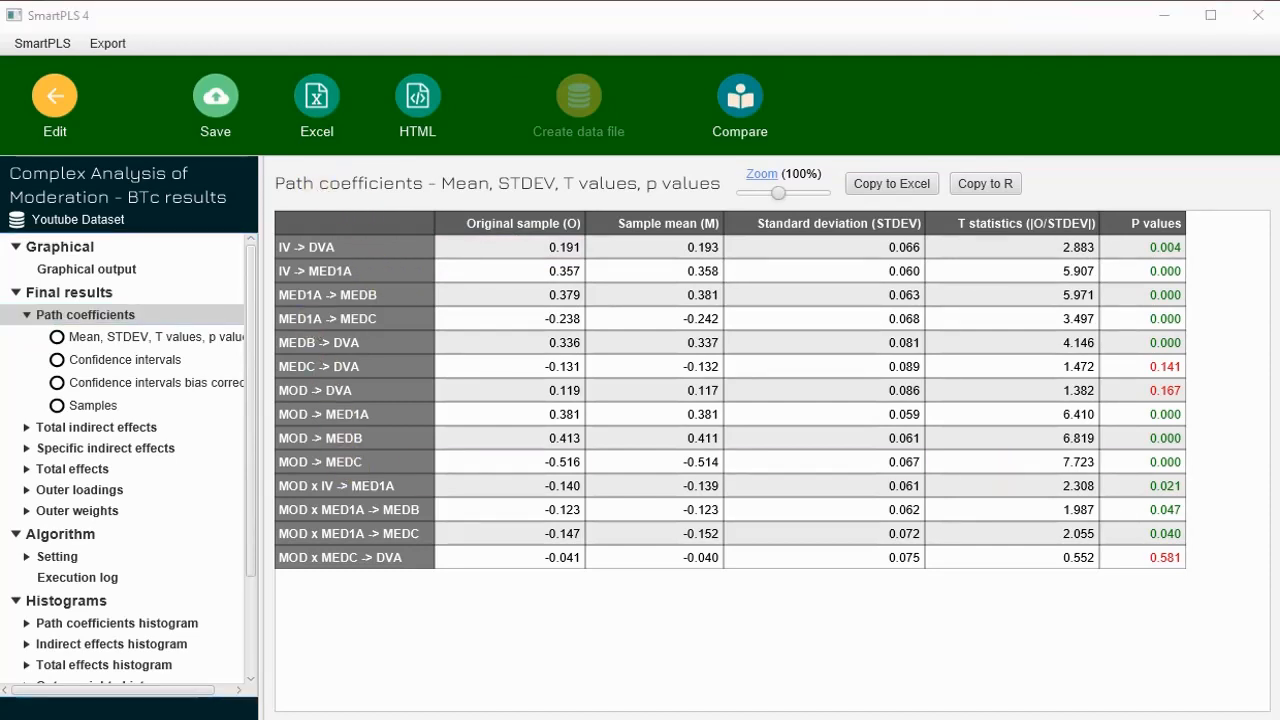
click(1275, 270)
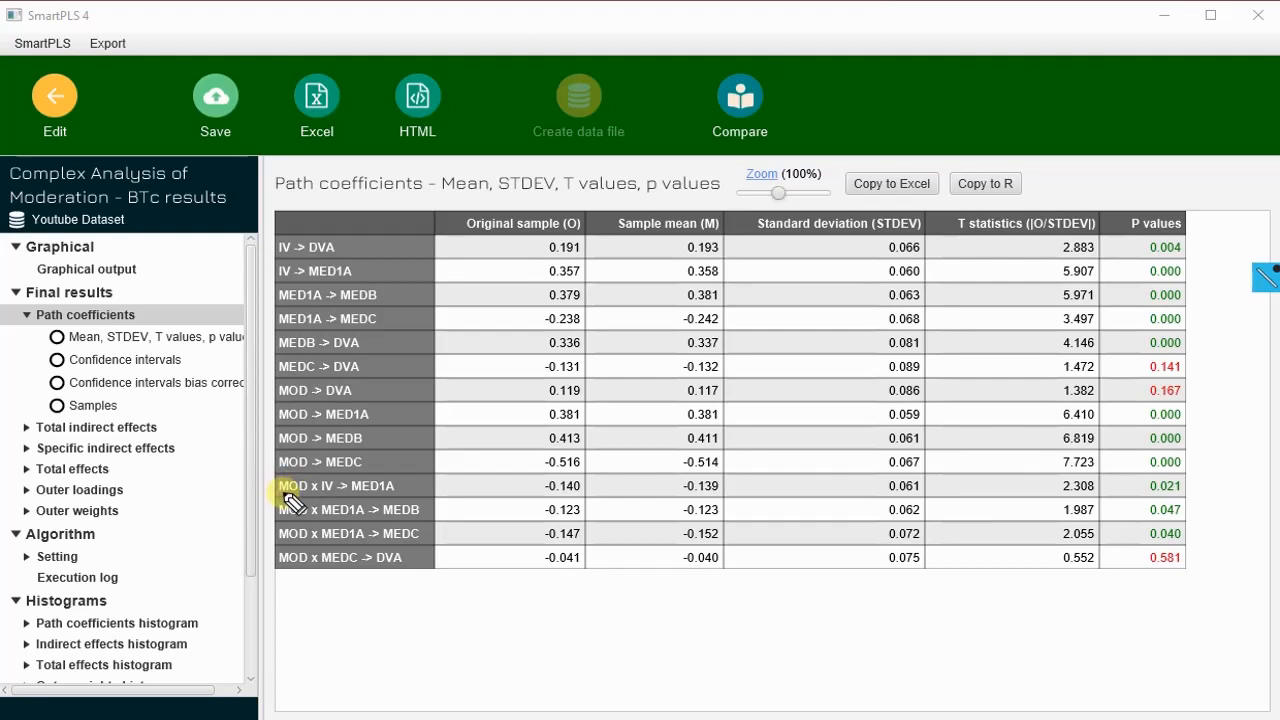
drag(285, 493, 326, 489)
mouse_move(410, 500)
mouse_down()
mouse_move(383, 486)
mouse_move(396, 484)
mouse_up()
mouse_move(1202, 478)
mouse_down()
mouse_move(1200, 490)
mouse_move(1223, 497)
mouse_move(1228, 482)
mouse_up()
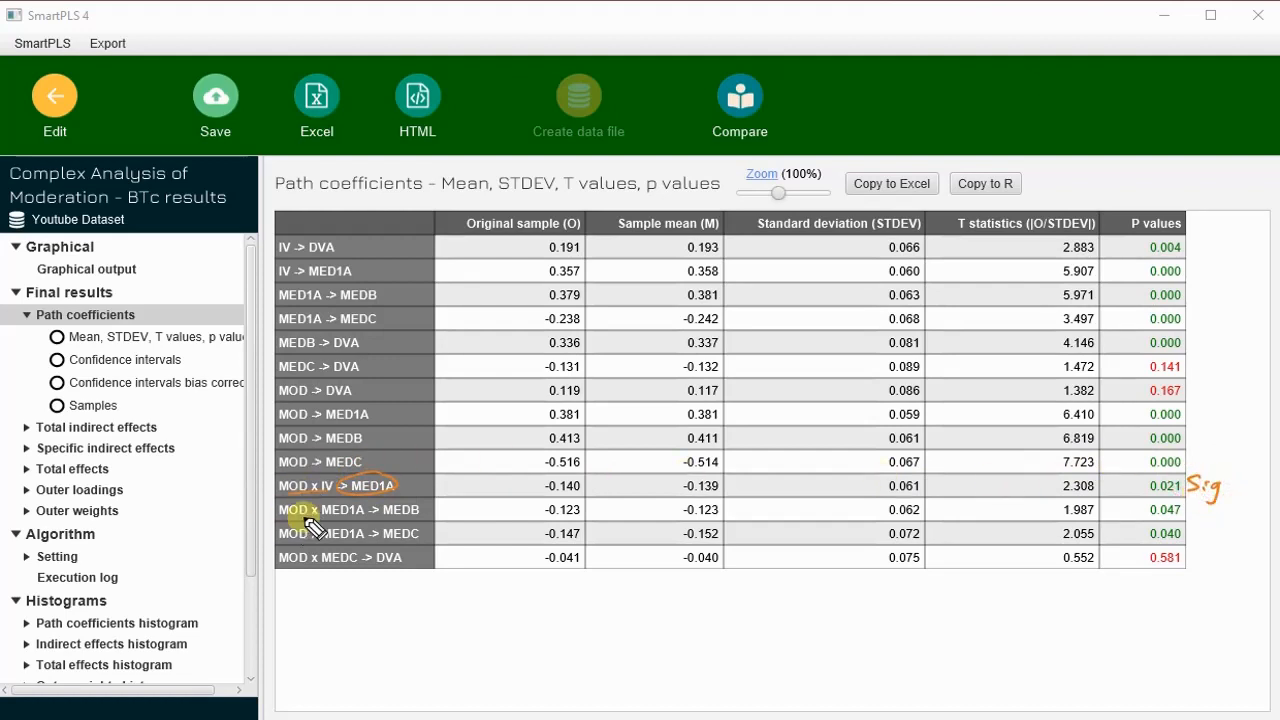
Step: Pen-mark the MOD x MED1A rows for MEDB and MEDC with ditto marks and the MOD x MEDC -> DVA row as "Insig"
drag(287, 517, 370, 517)
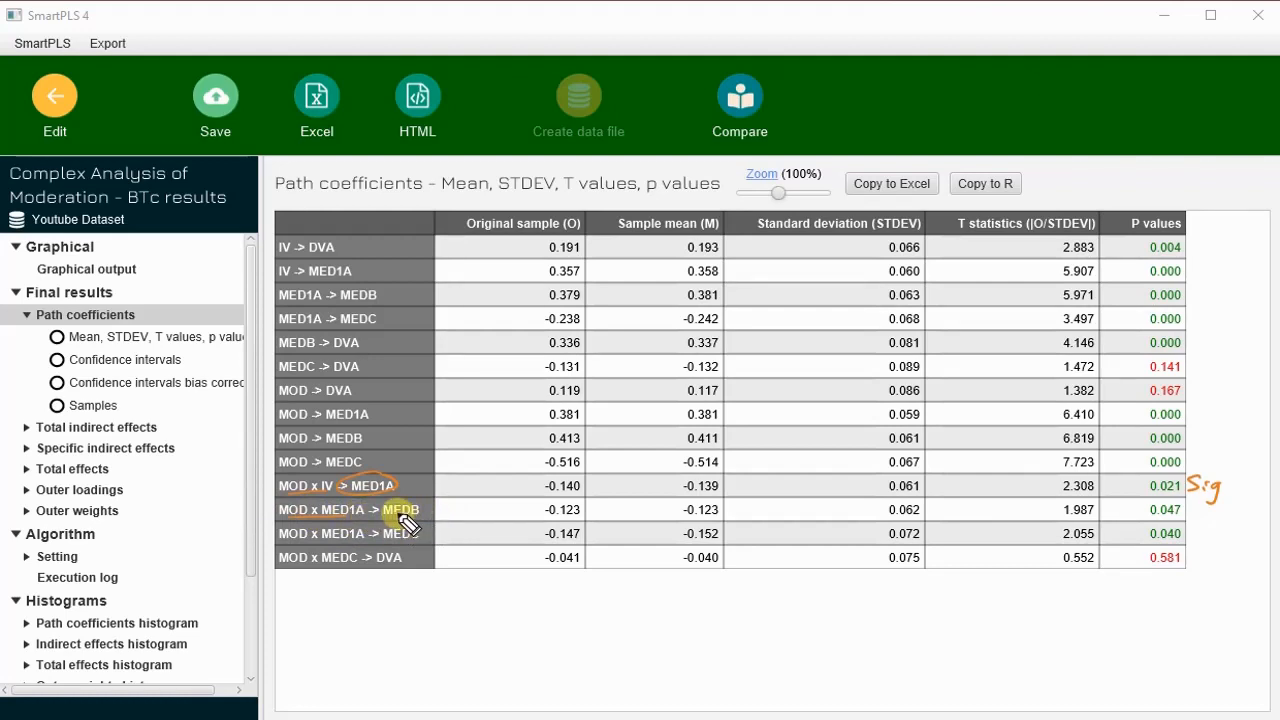
drag(388, 518, 430, 517)
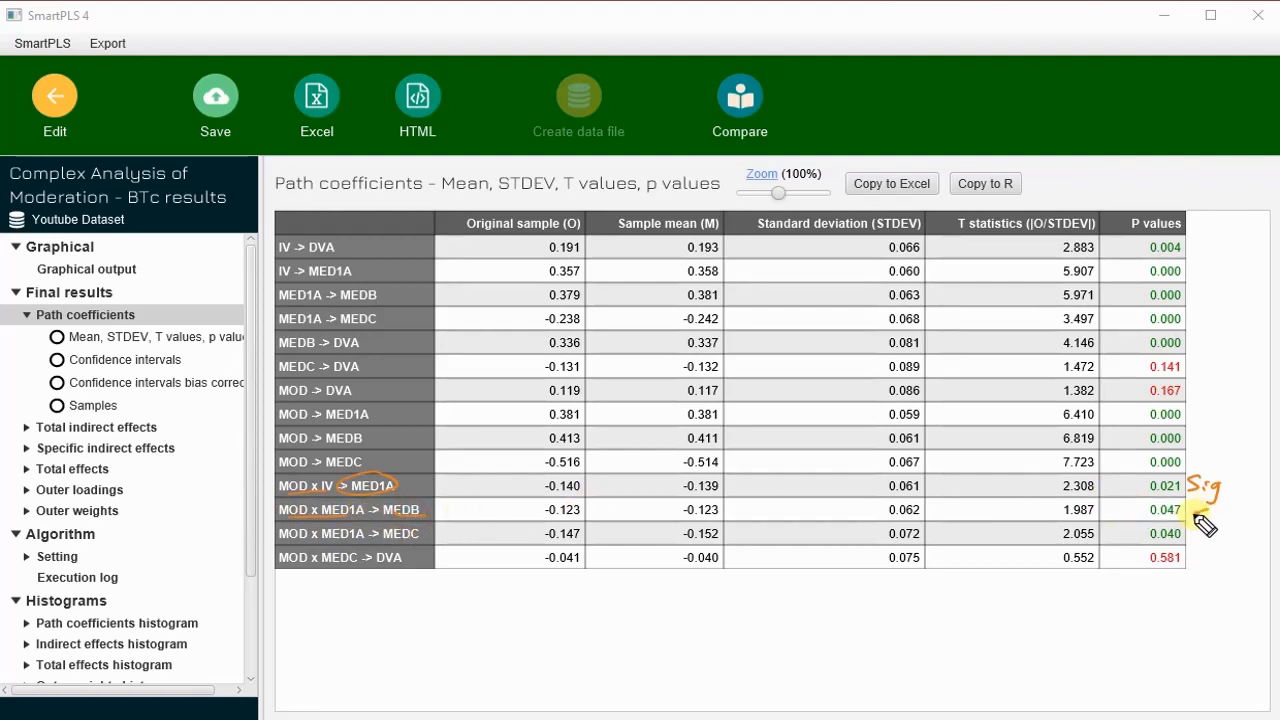
mouse_move(1190, 512)
mouse_down()
mouse_move(1206, 504)
mouse_move(1206, 529)
mouse_up()
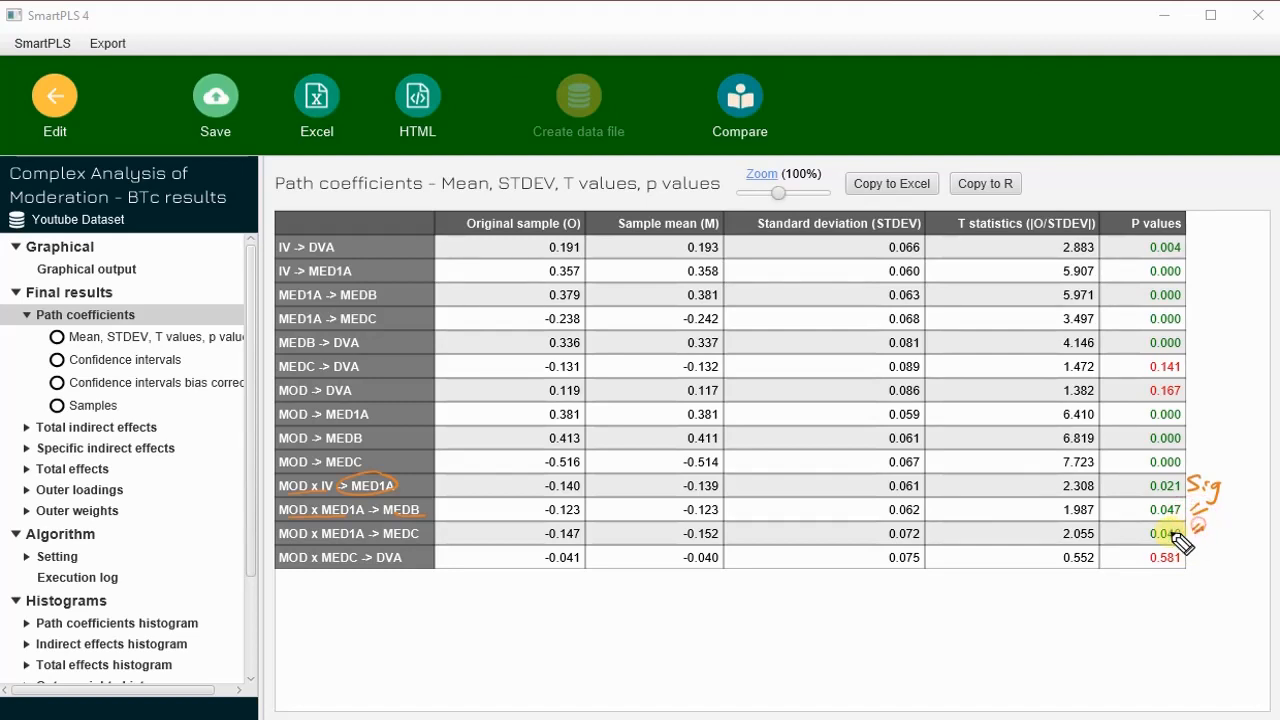
click(297, 574)
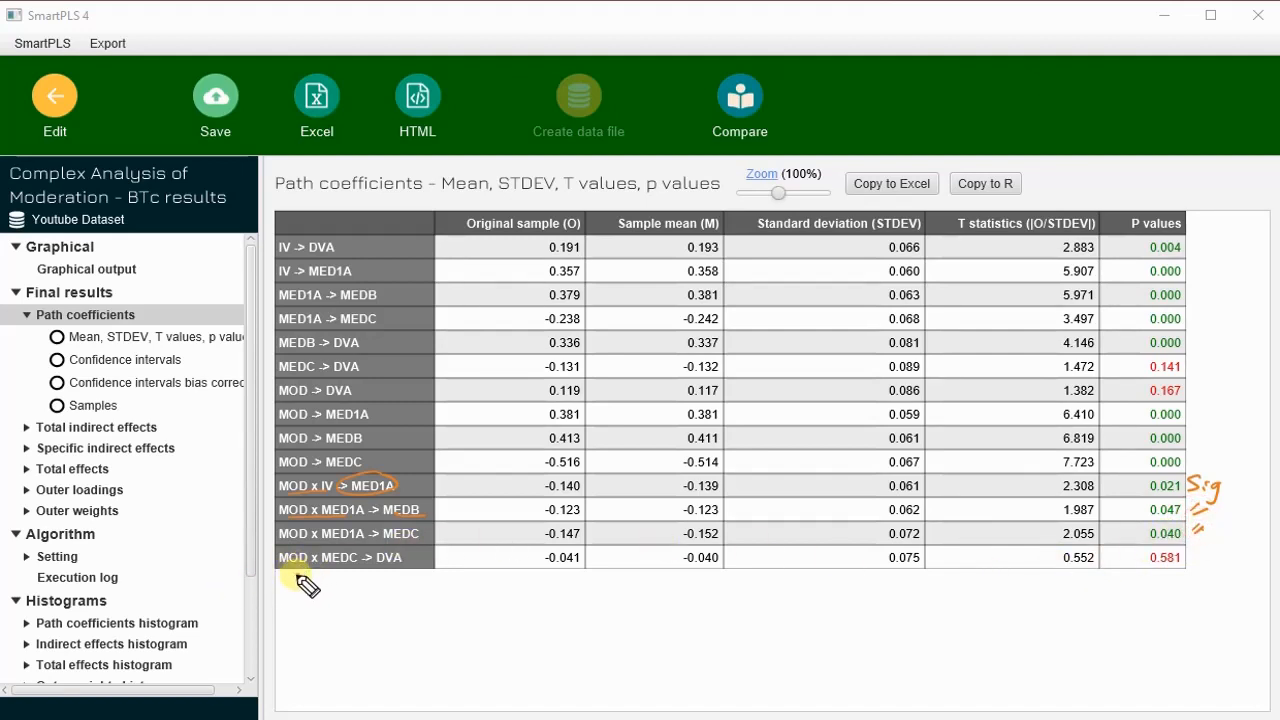
click(354, 570)
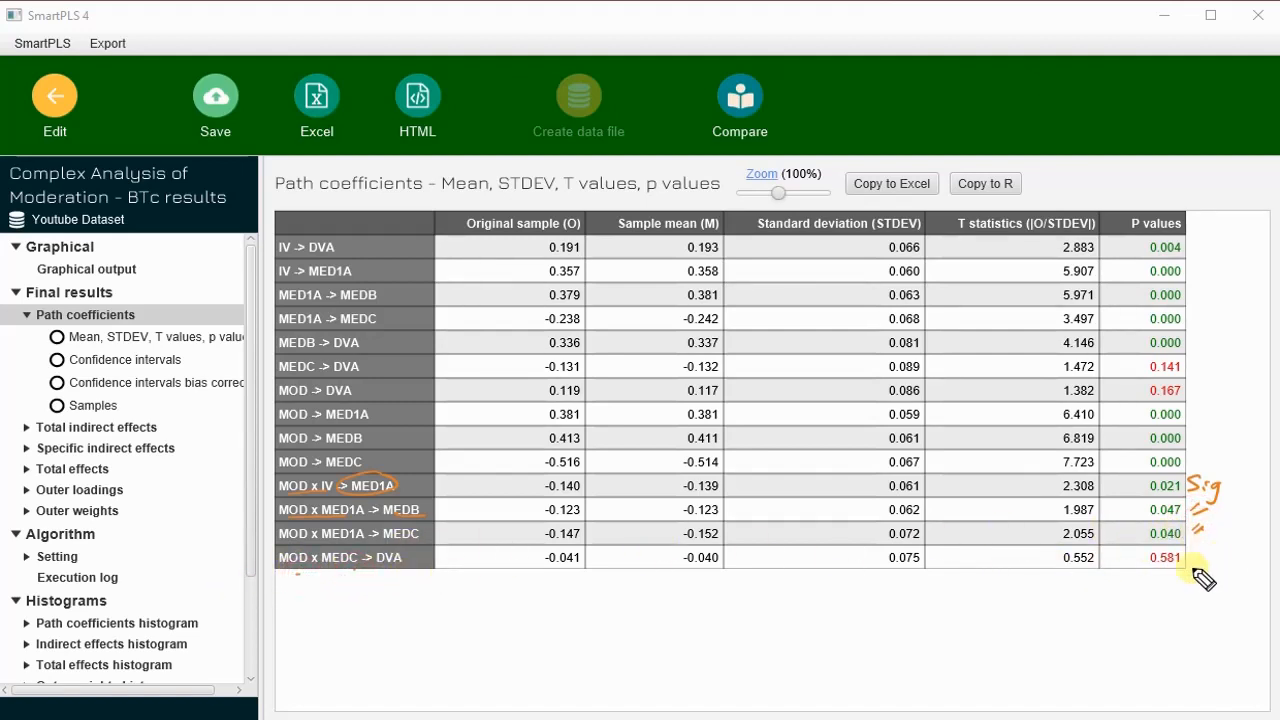
mouse_move(1203, 551)
mouse_down()
mouse_move(1196, 569)
mouse_move(1248, 551)
mouse_move(1248, 586)
mouse_up()
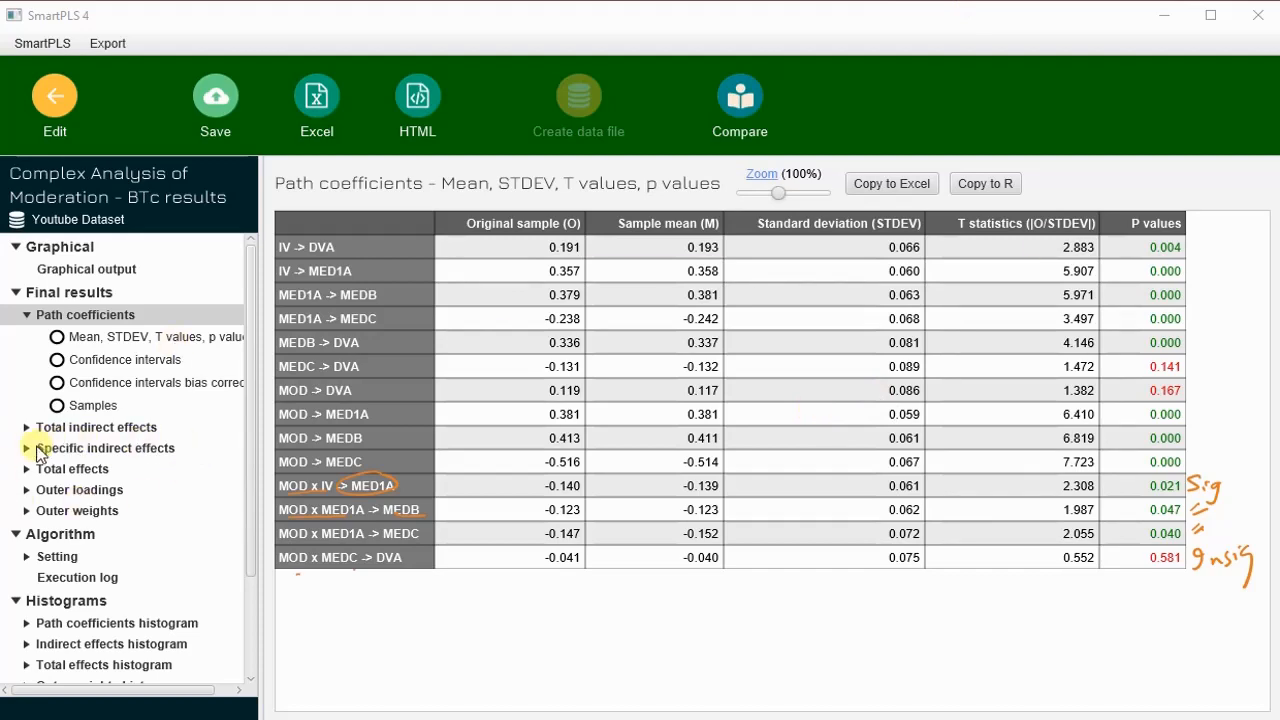
Step: Review the specific indirect effects and total indirect effects tables, clearing the pen annotations
click(75, 450)
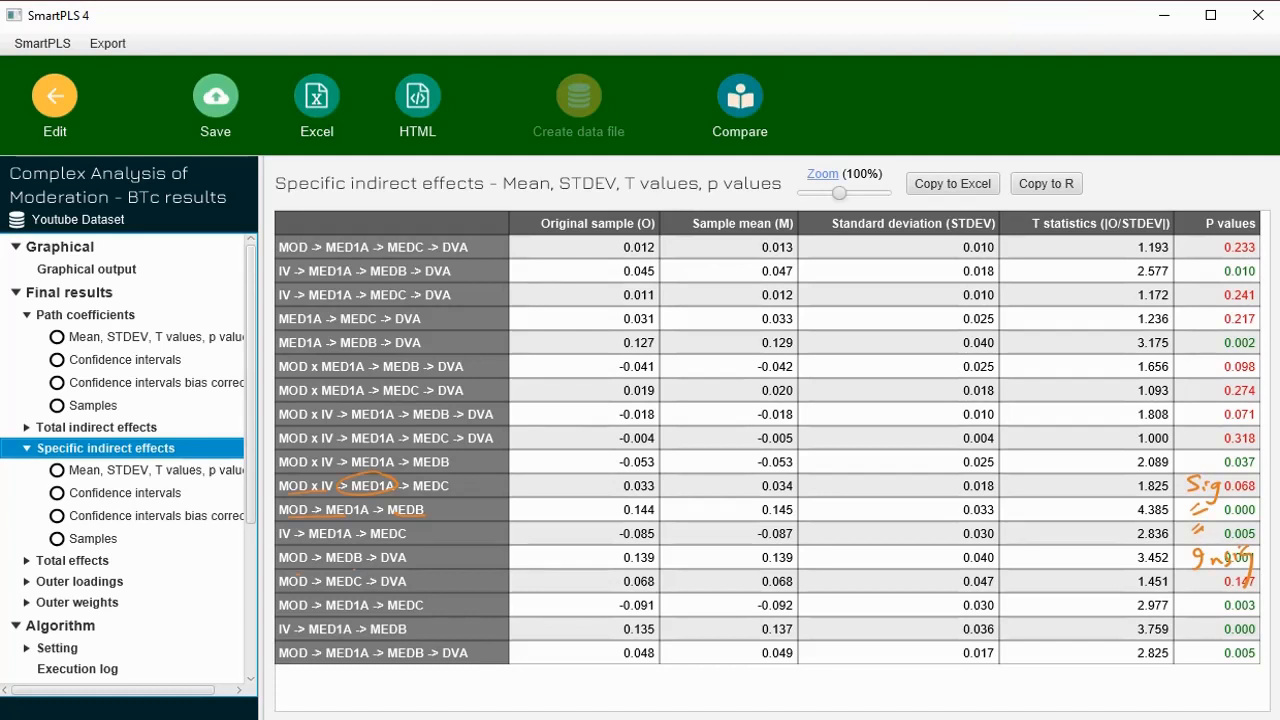
key(Escape)
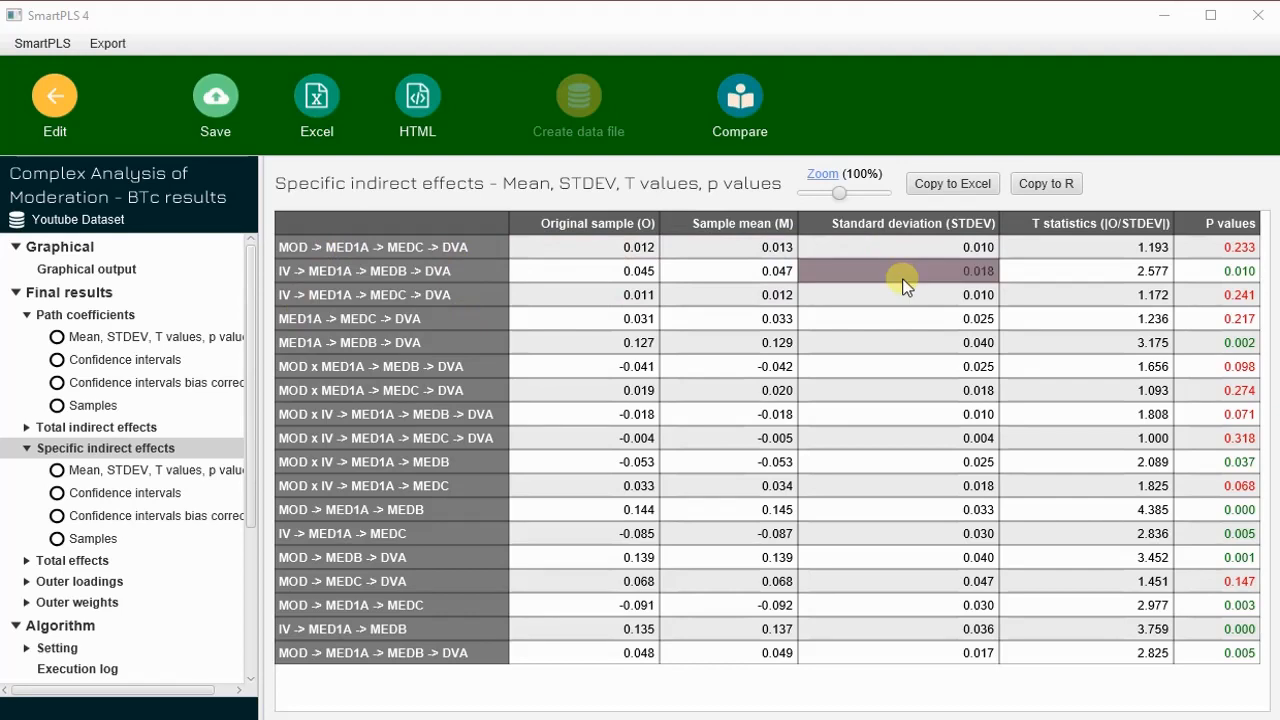
click(125, 433)
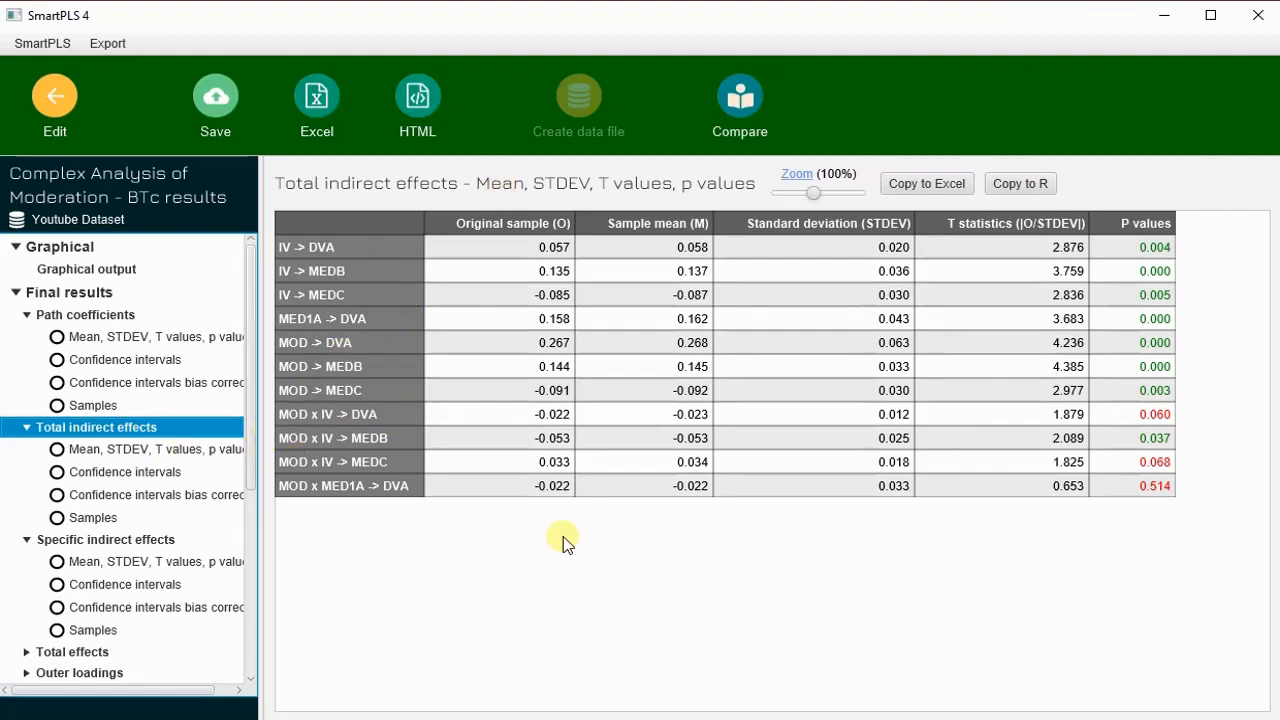
scroll(118, 422, down, 3)
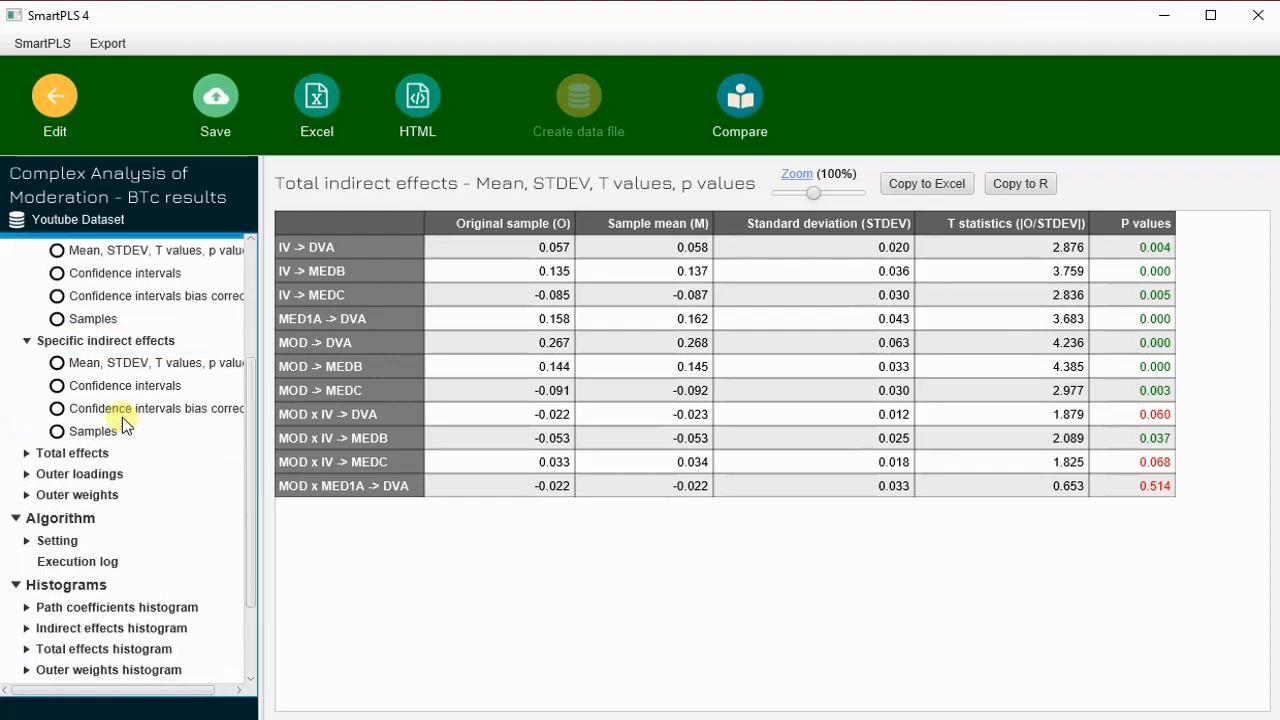
scroll(123, 416, up, 2)
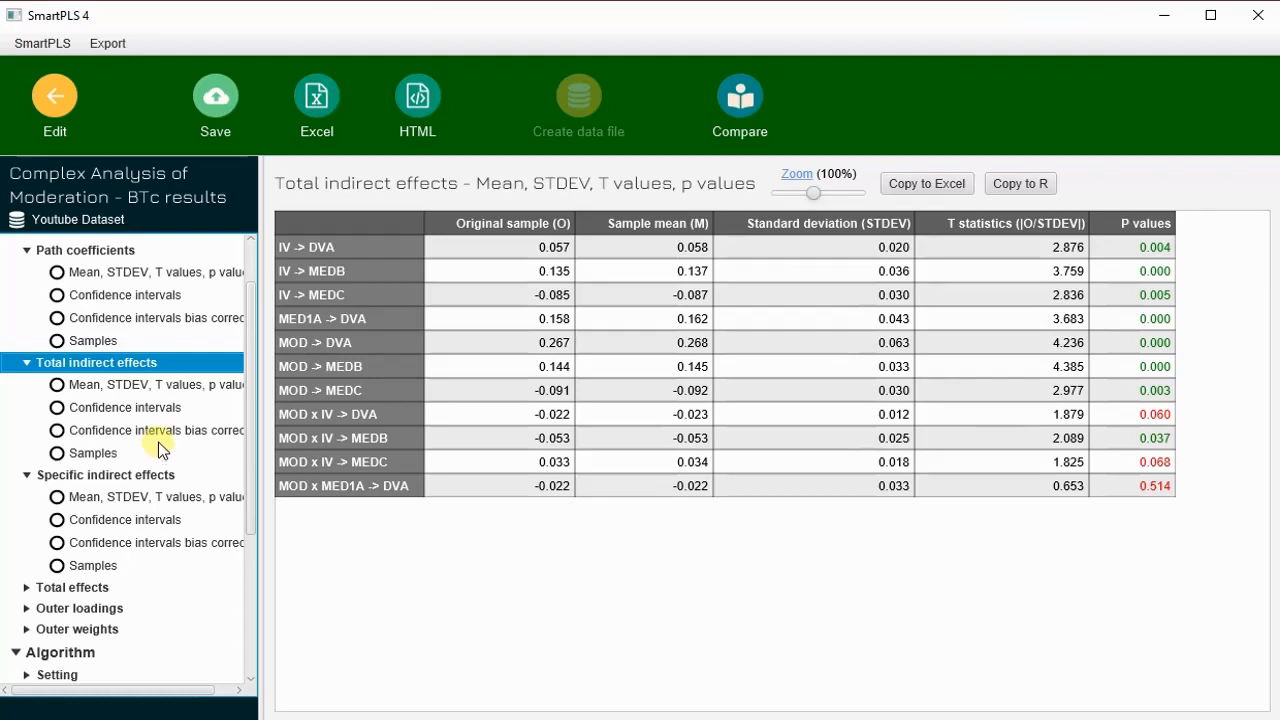
scroll(174, 401, down, 3)
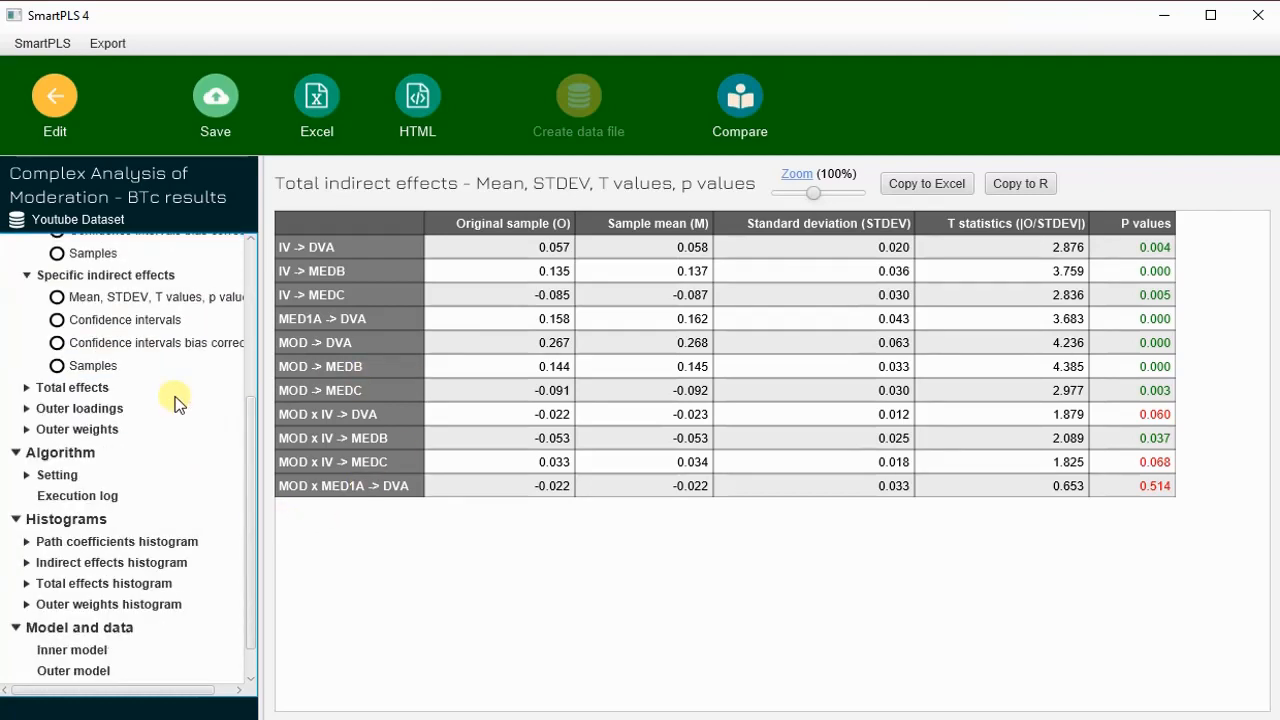
Step: Return to the model and run the PLS-SEM algorithm with the Path weighting scheme and Standardized results
click(57, 102)
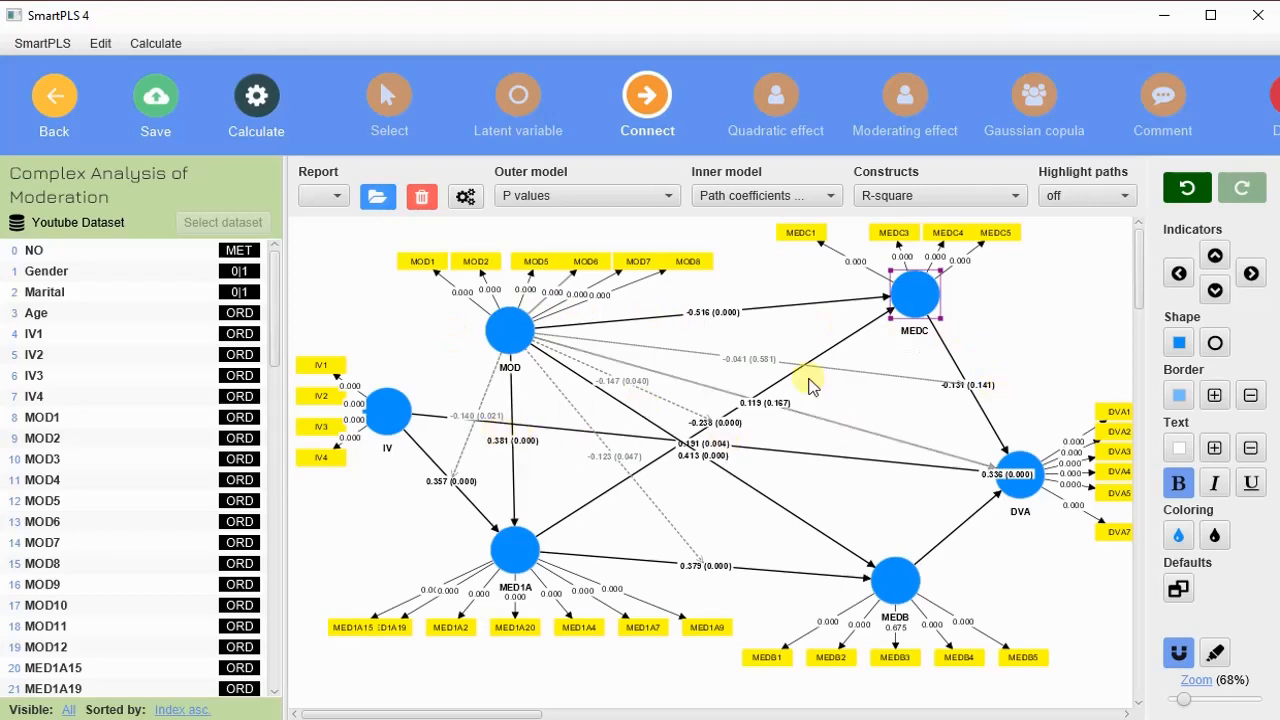
click(261, 101)
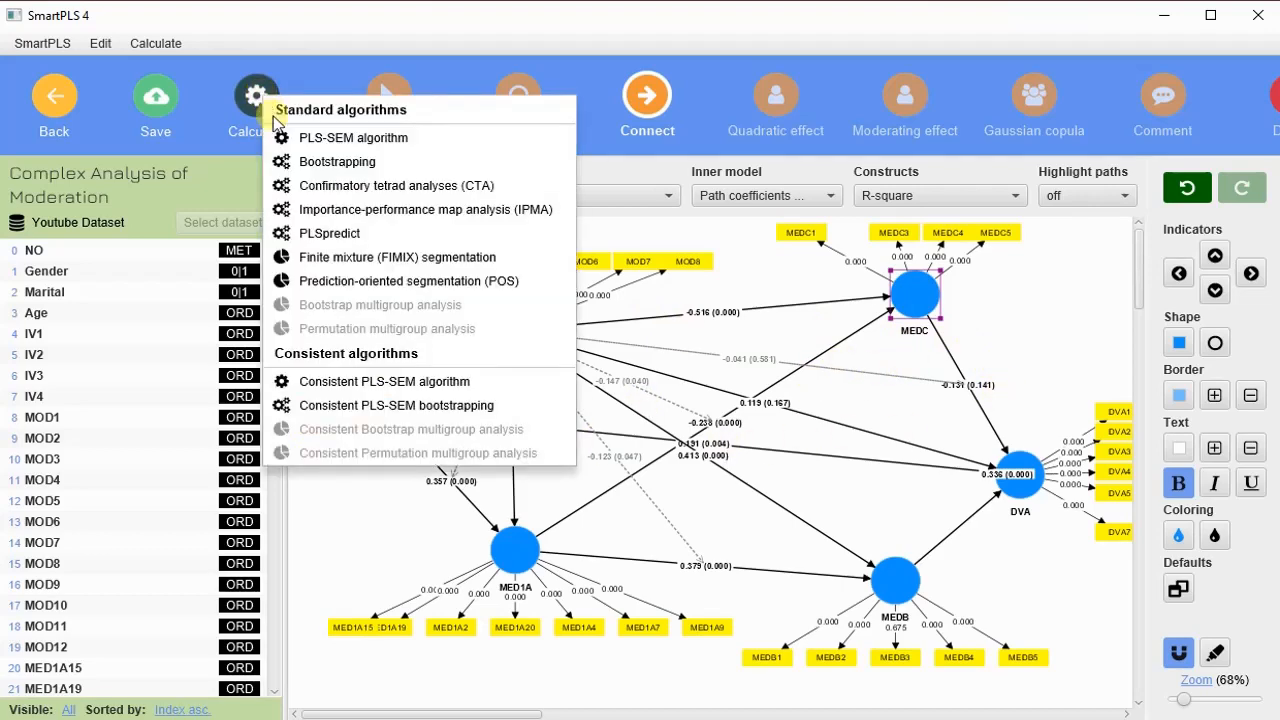
click(310, 140)
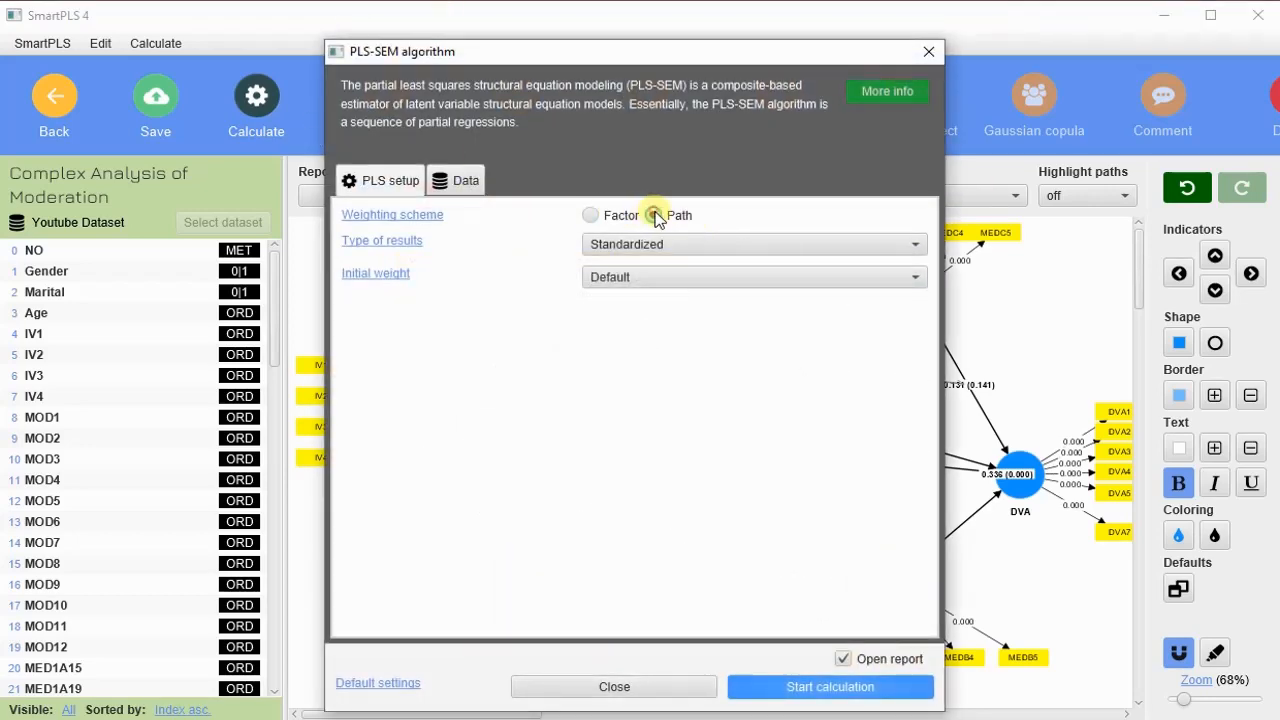
click(817, 691)
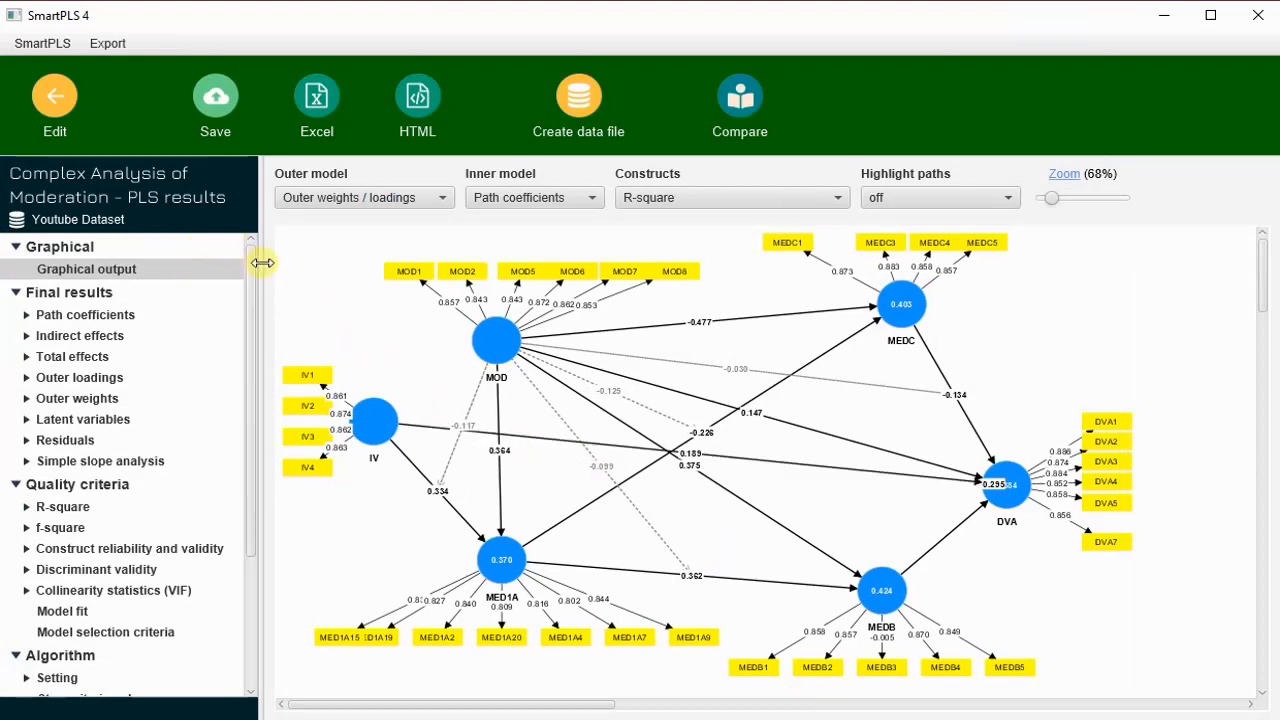
drag(263, 263, 273, 263)
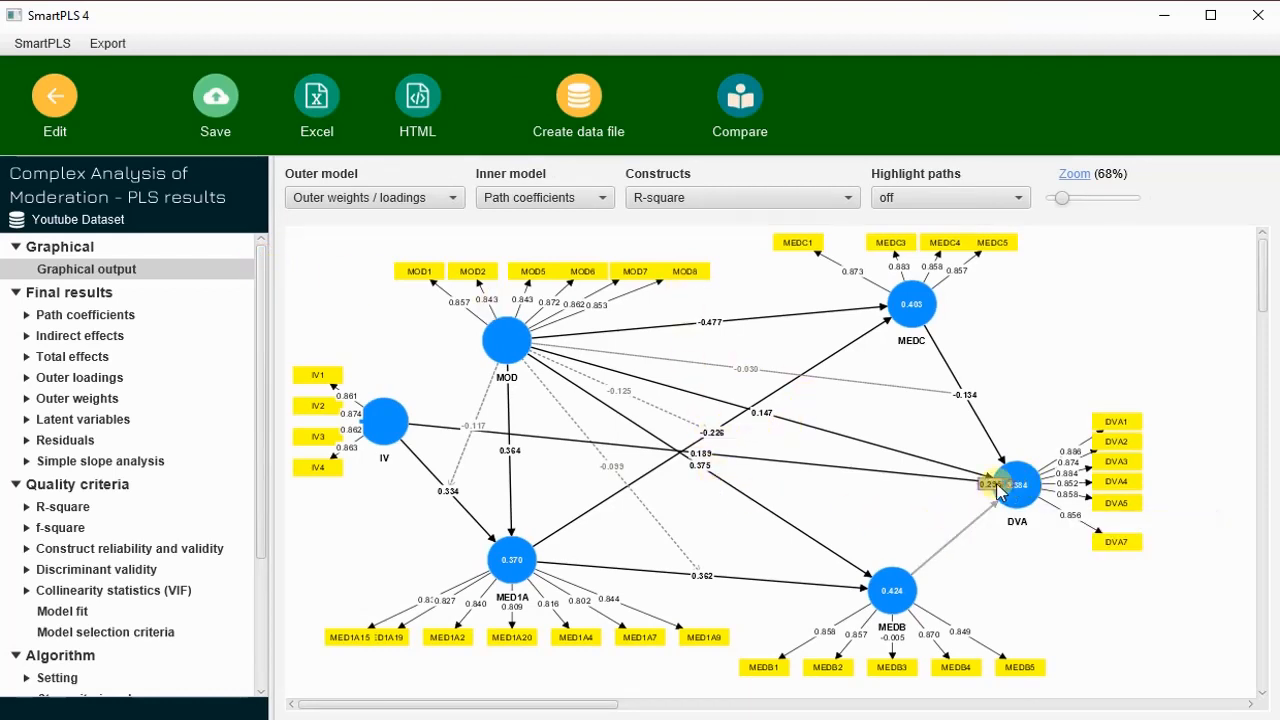
Step: Move the MEDB -> DVA coefficient label clear of the DVA construct and open the MOD x IV simple slope chart
drag(997, 482, 966, 547)
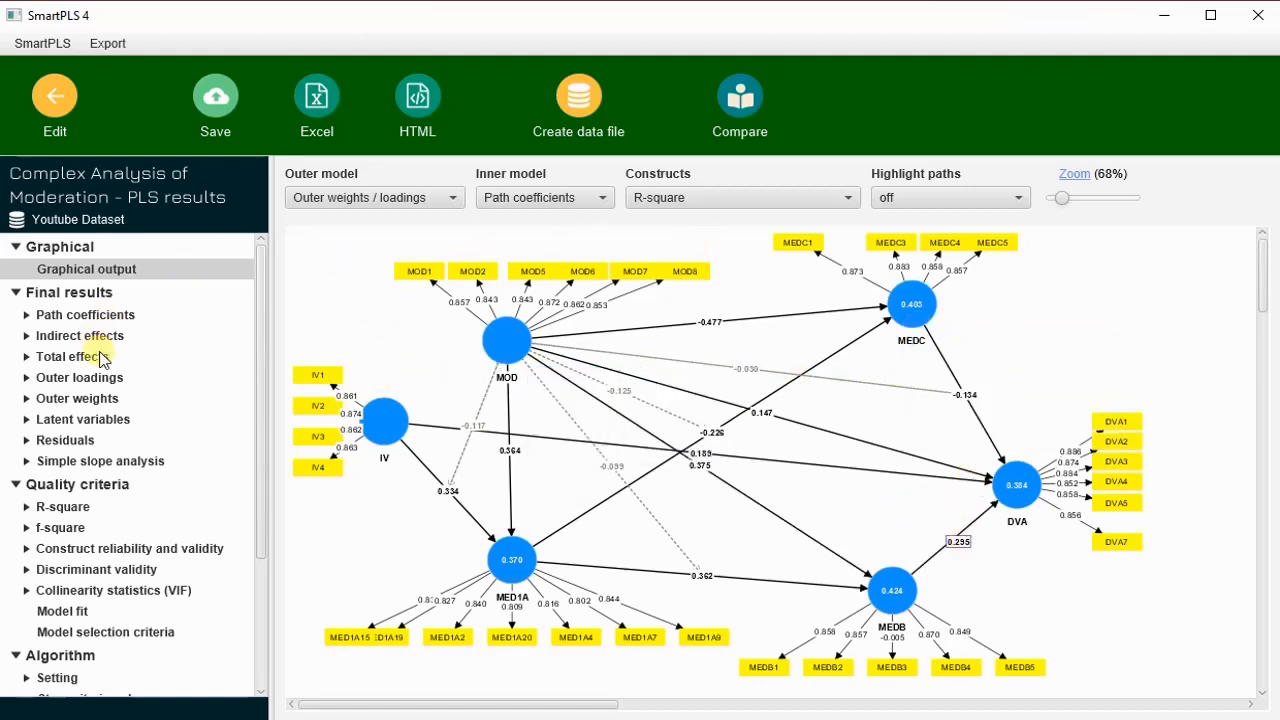
scroll(168, 370, down, 1)
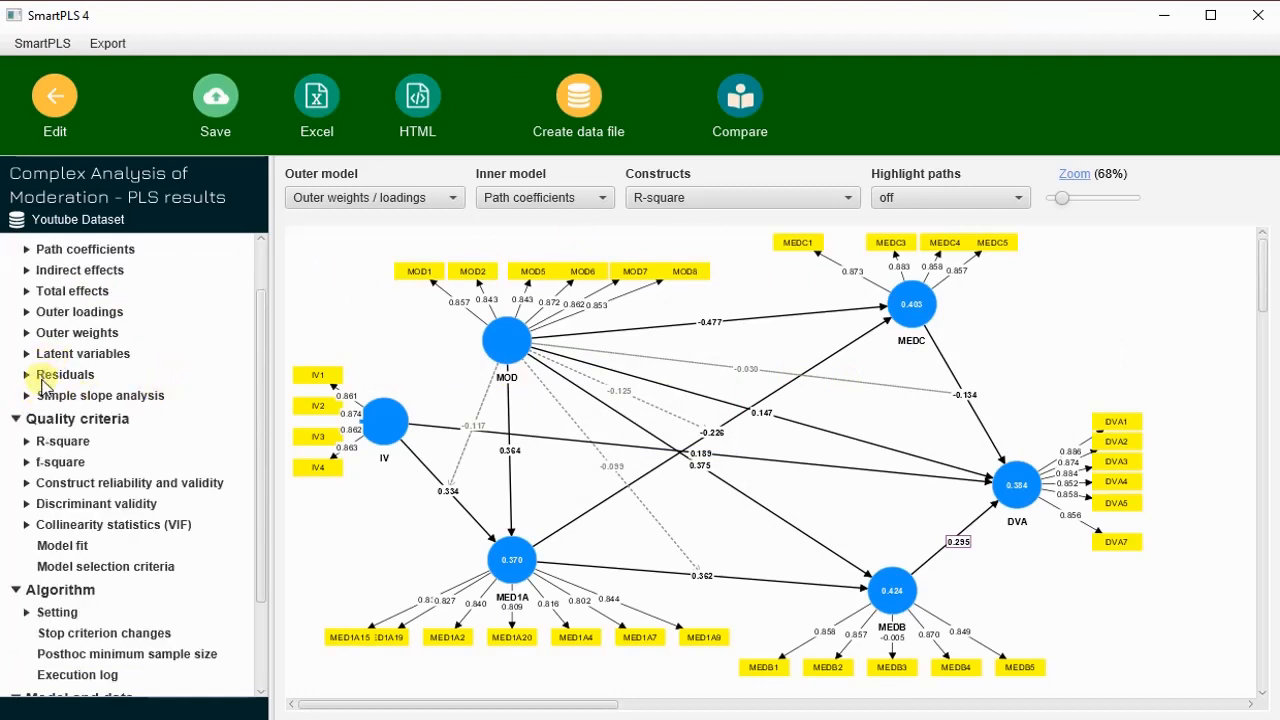
scroll(97, 345, up, 1)
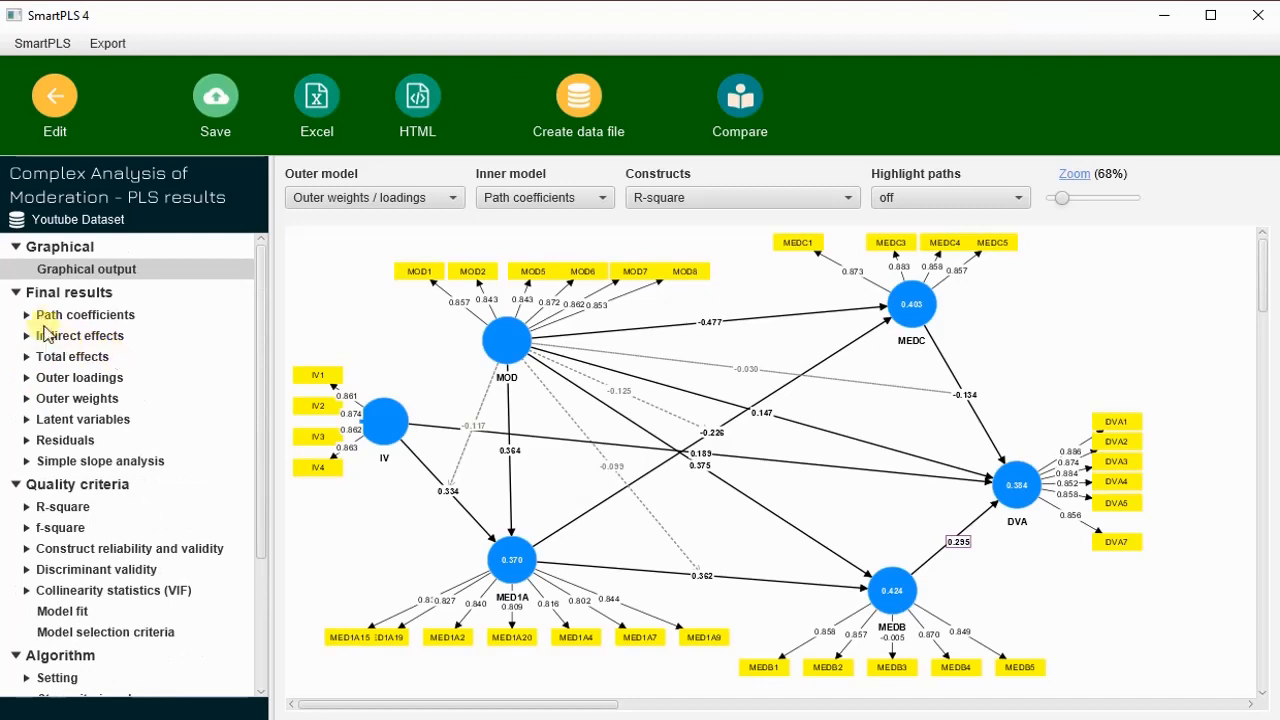
click(27, 462)
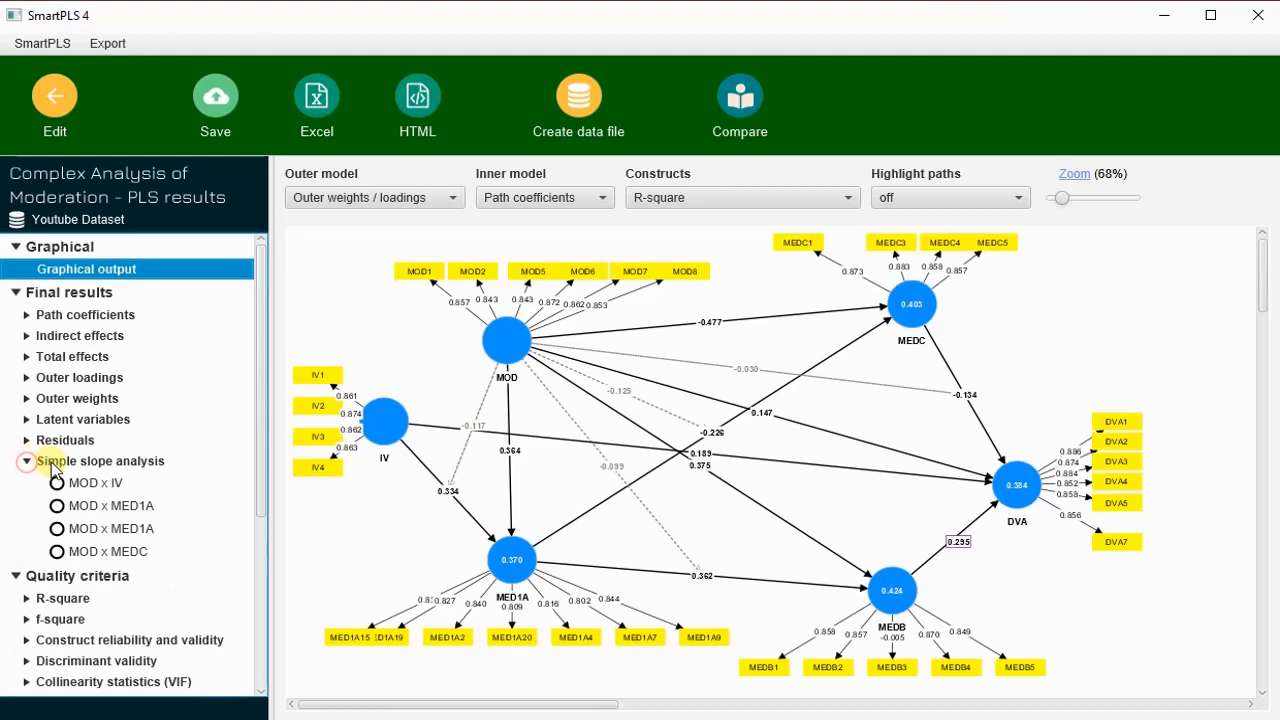
click(100, 485)
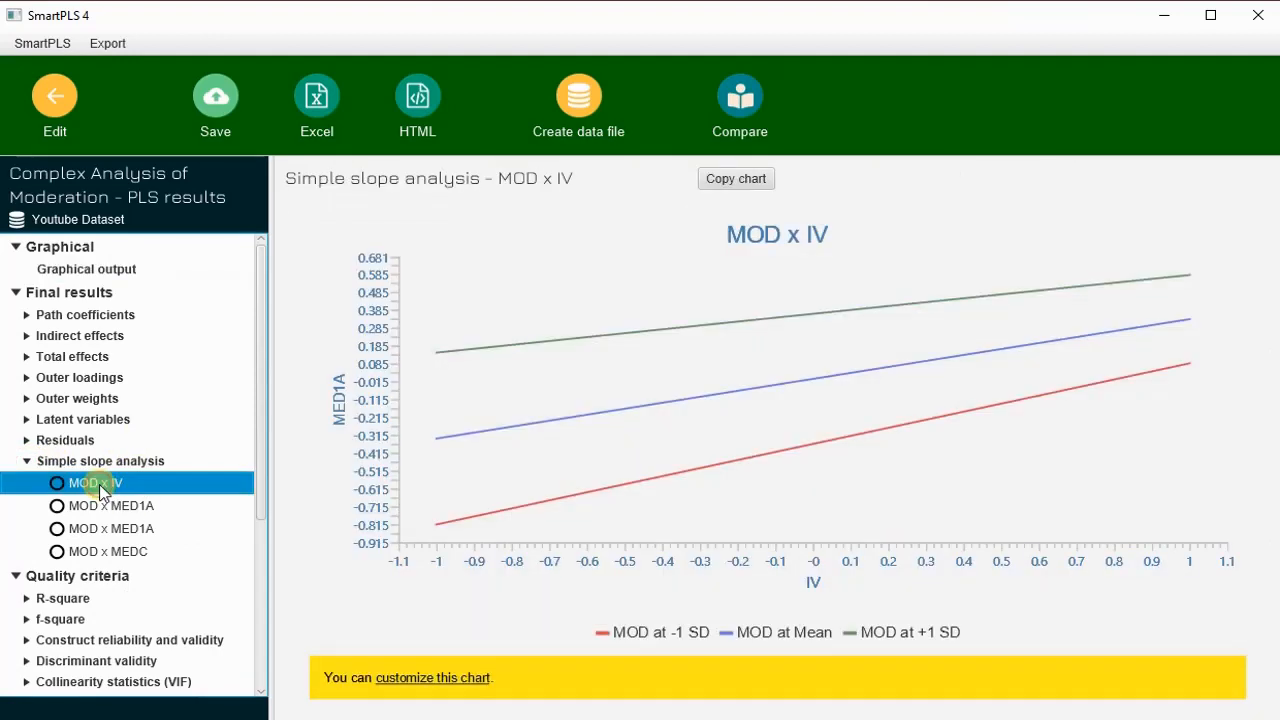
Step: Check the IV, MOD and MED1A paths in the graphical output, and return to the MOD x IV simple slope chart
click(103, 272)
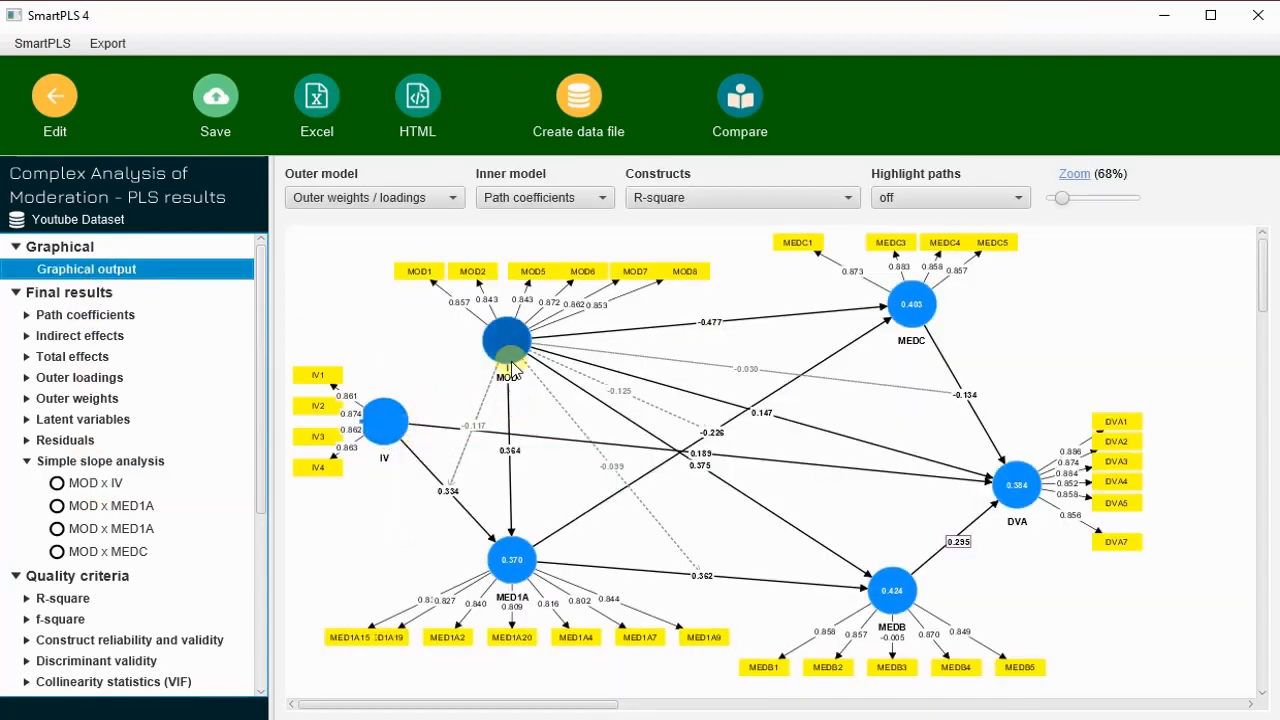
mouse_move(403, 428)
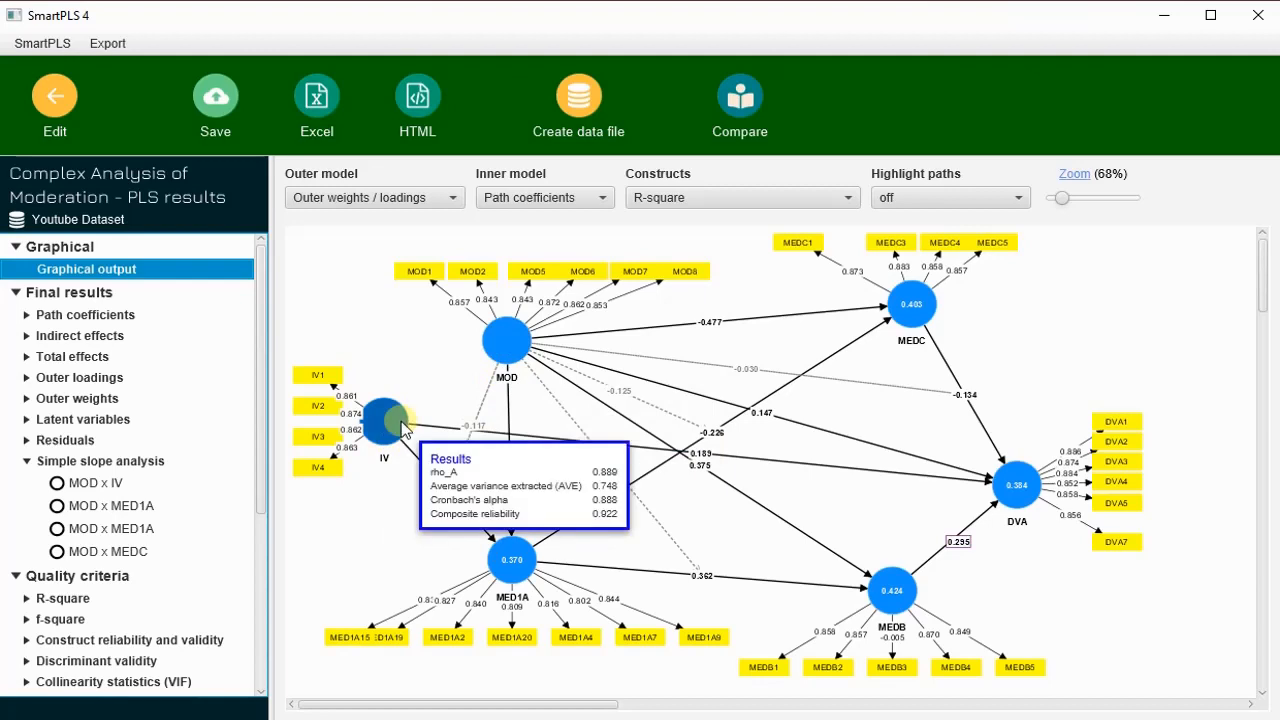
mouse_move(510, 362)
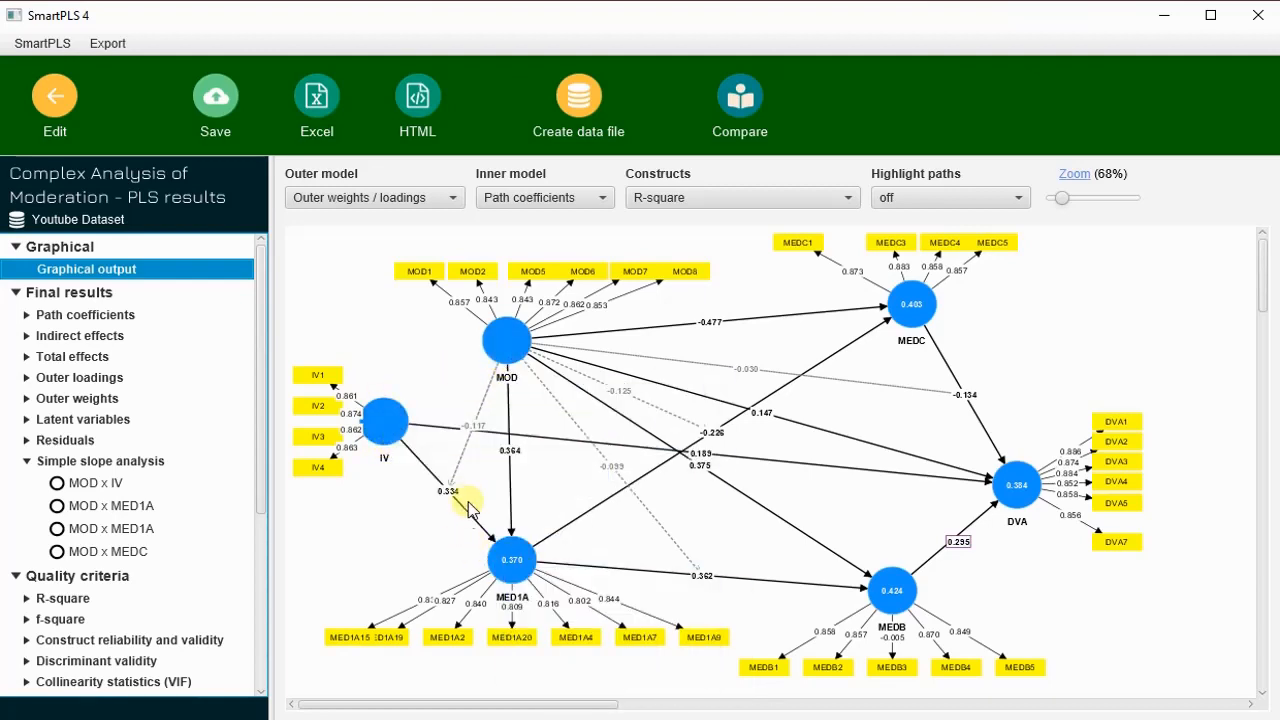
click(100, 484)
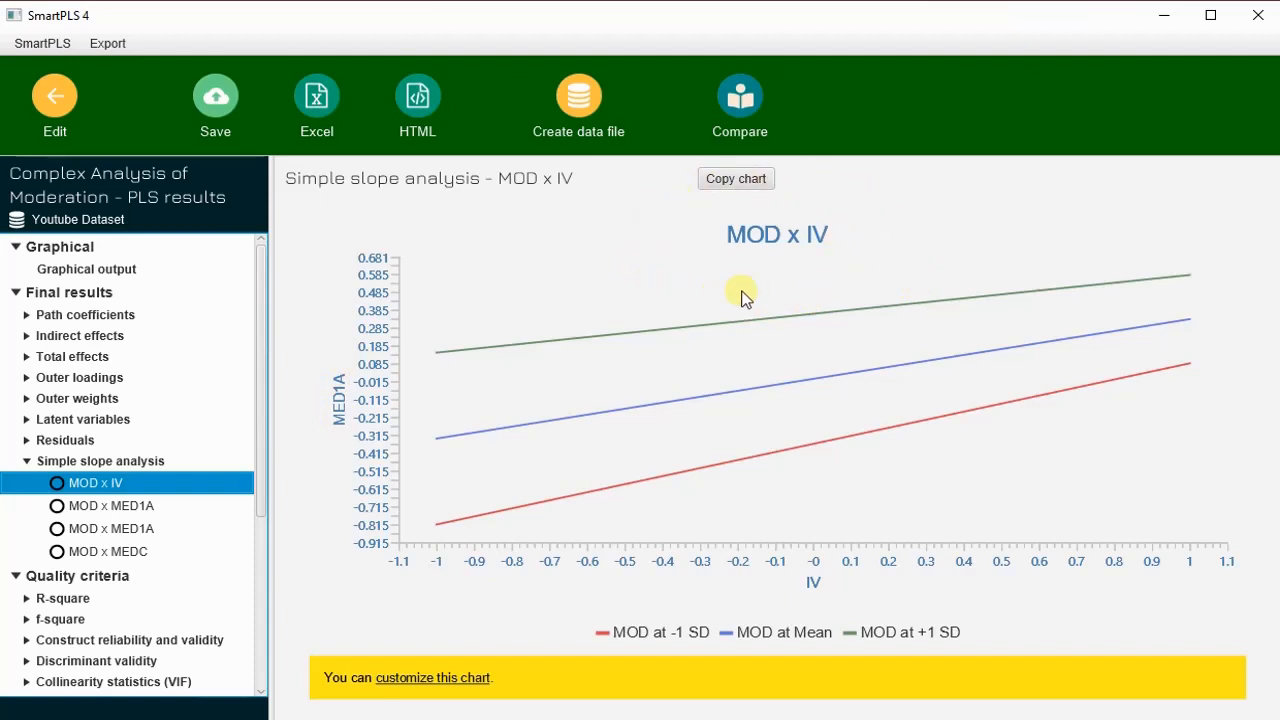
Step: Open the MOD x MED1A slope chart for MEDC and compare it with the moderation paths in the enlarged model before reopening the report
click(136, 507)
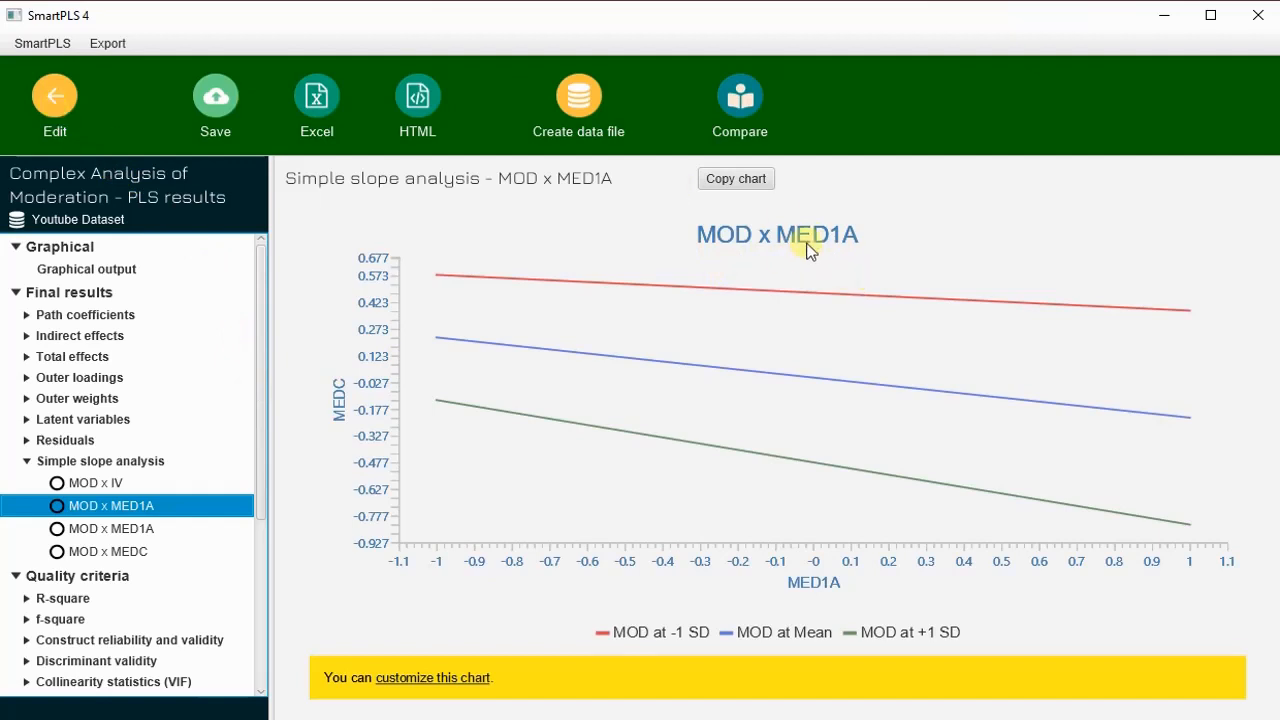
click(53, 92)
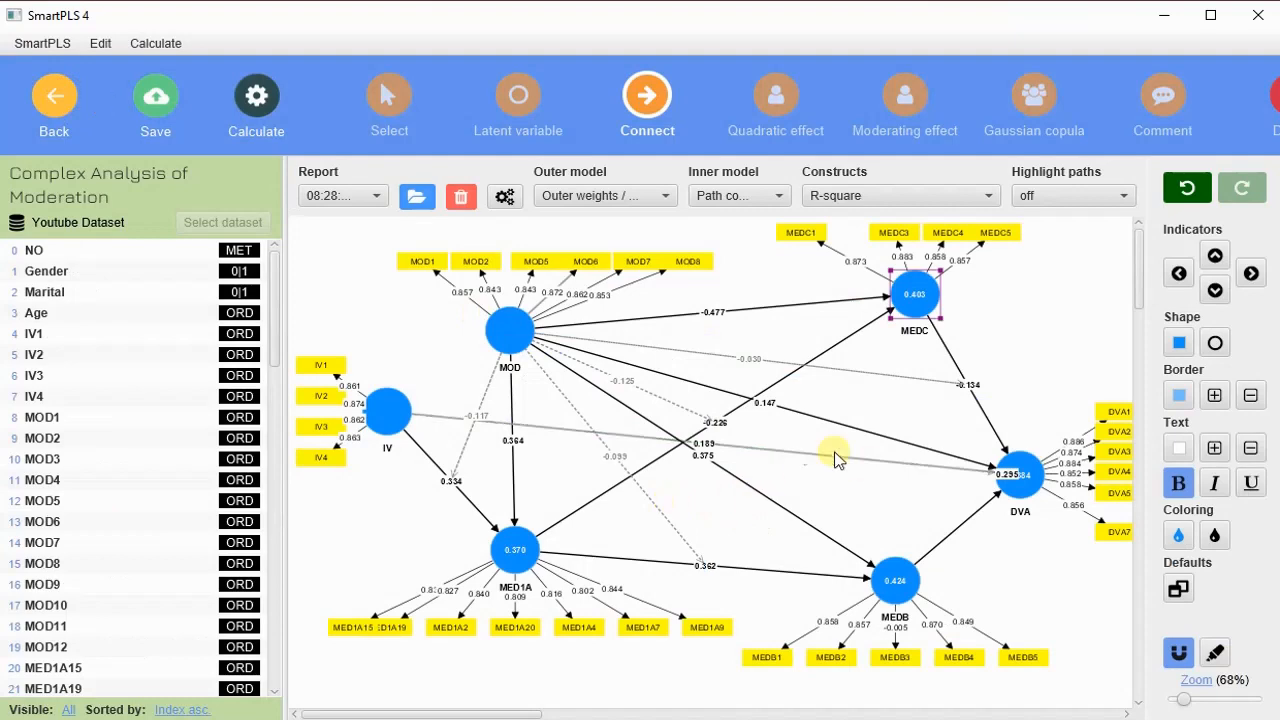
drag(1187, 708, 1190, 703)
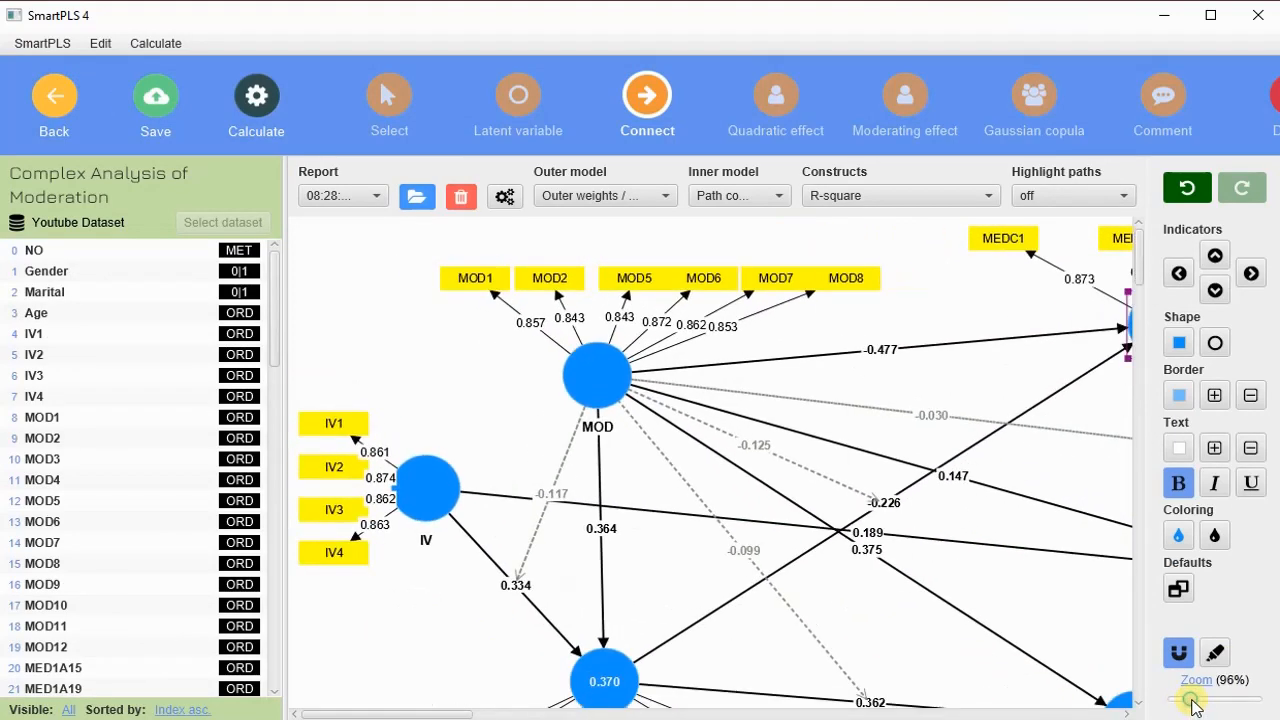
scroll(1033, 467, down, 1)
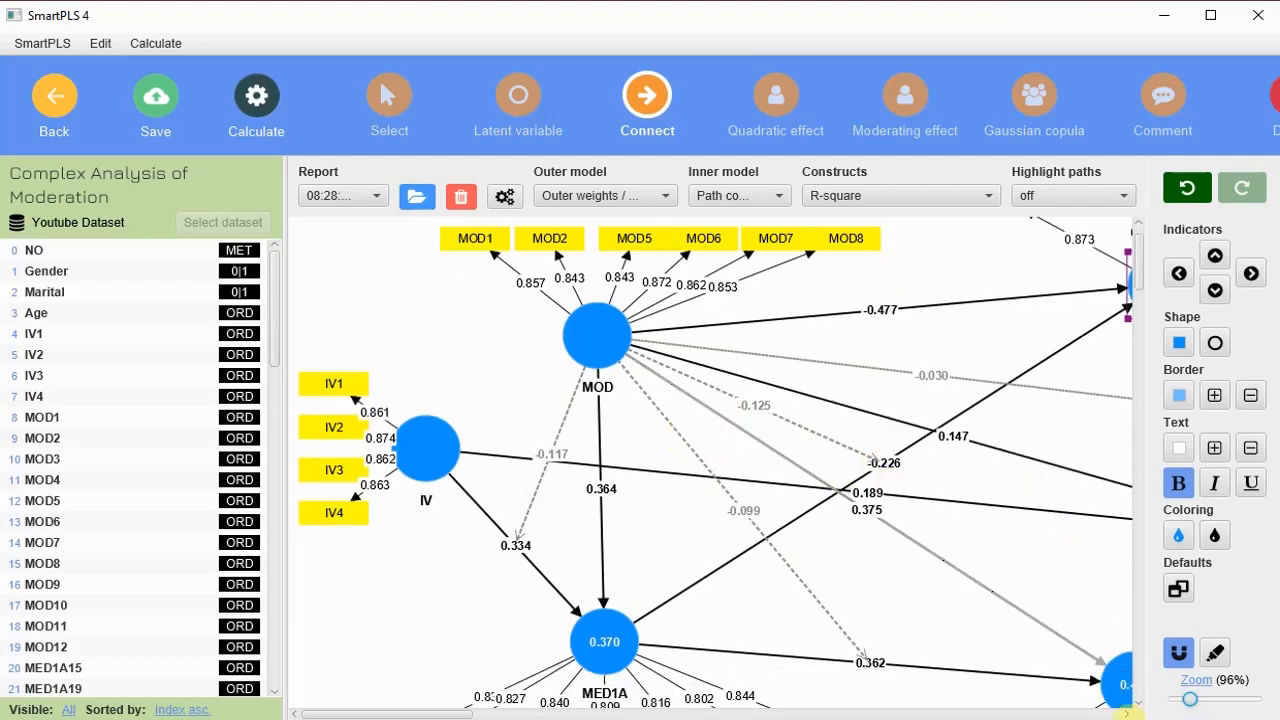
drag(449, 712, 489, 712)
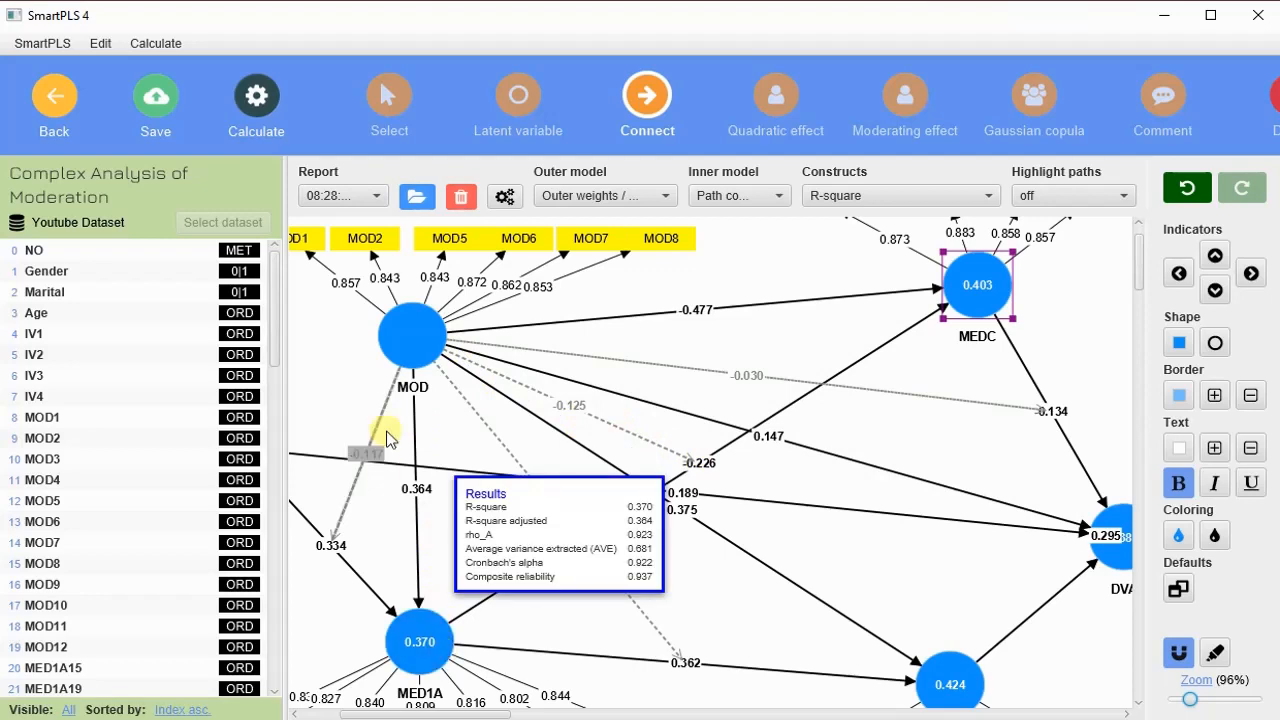
mouse_move(428, 352)
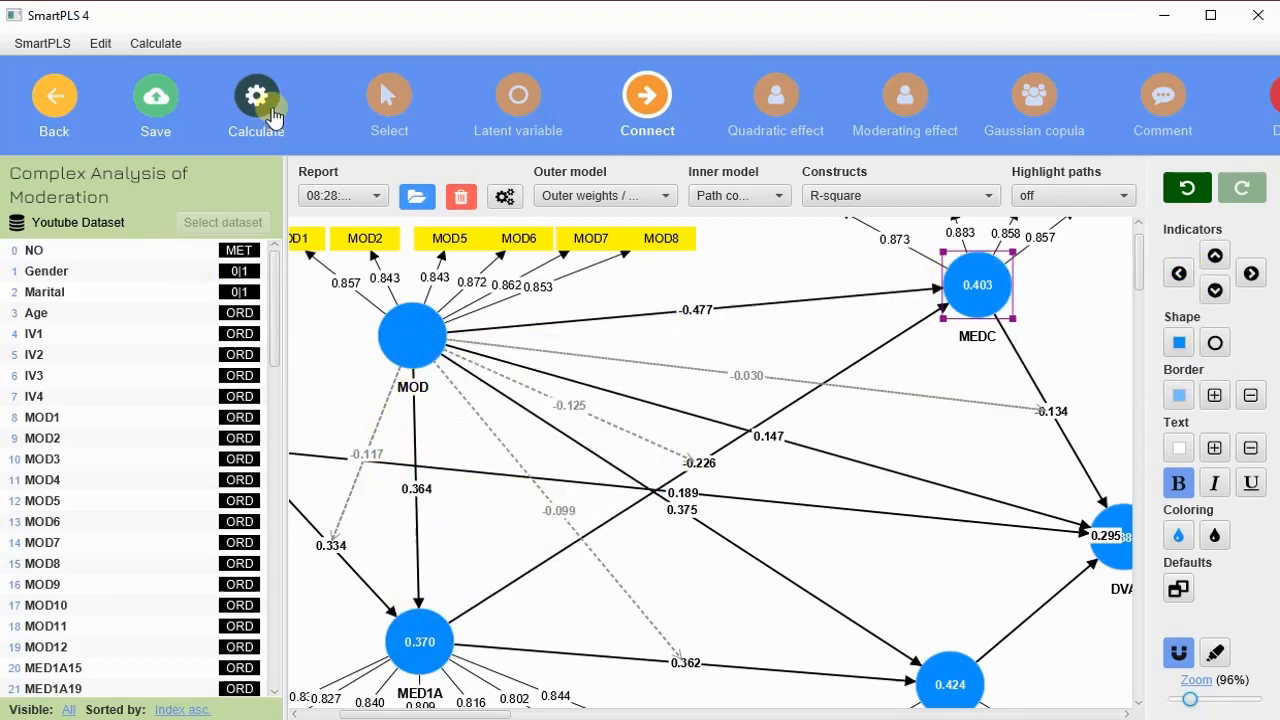
click(418, 199)
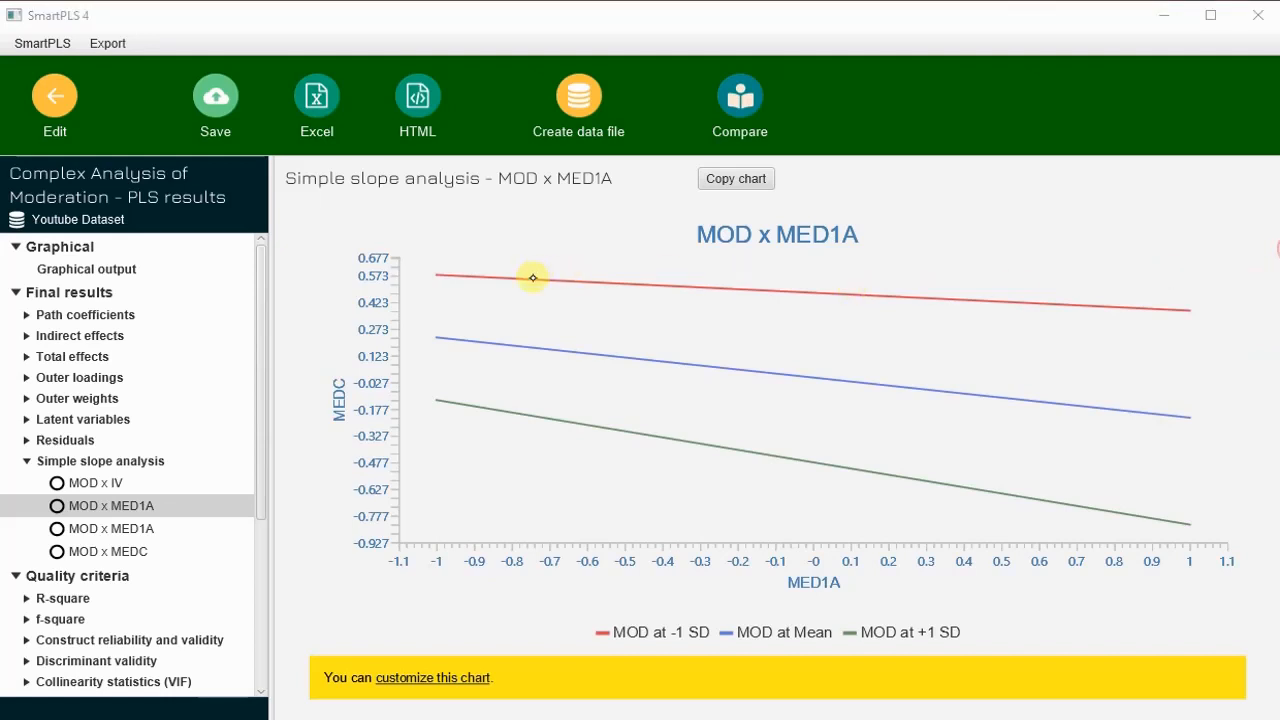
Step: Pen arrows along the MOD -1 SD and +1 SD lines, circle the "MOD at +1 SD" legend entry and mark the mean line "M"
mouse_move(479, 285)
mouse_down()
mouse_move(966, 328)
mouse_move(1148, 326)
mouse_move(1145, 336)
mouse_up()
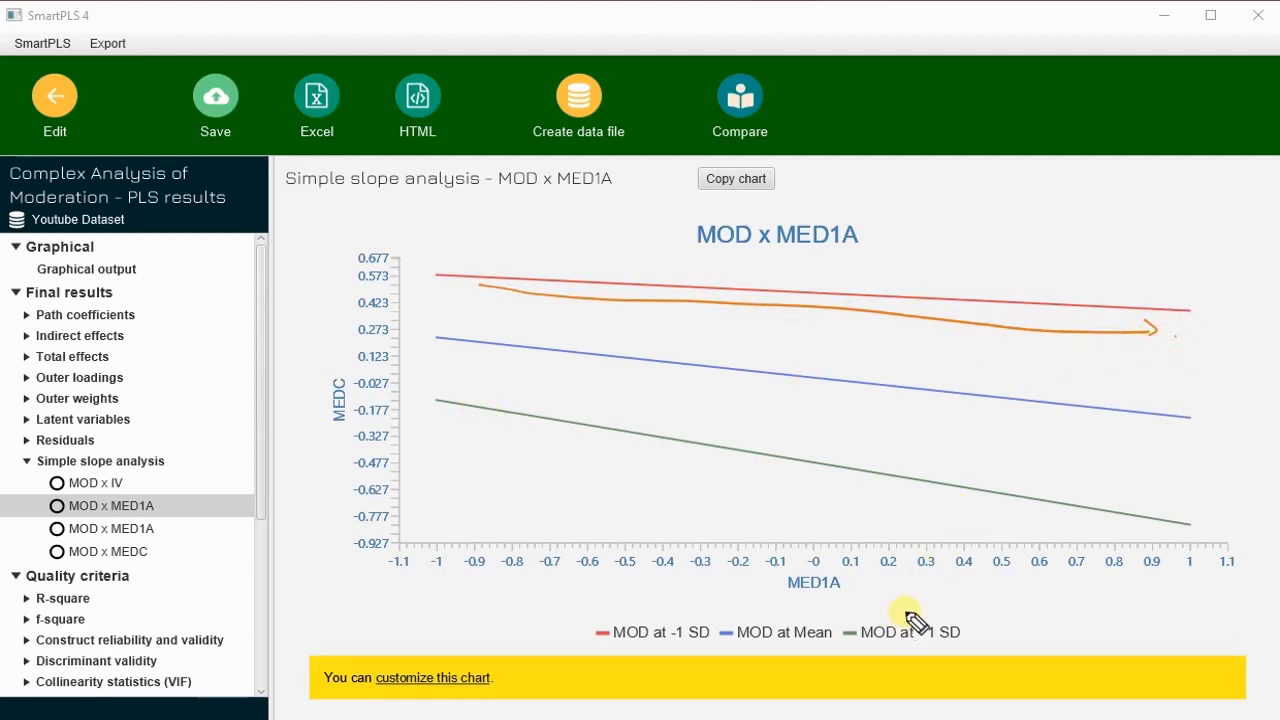
mouse_move(882, 600)
mouse_down()
mouse_move(848, 606)
mouse_move(998, 628)
mouse_move(872, 604)
mouse_up()
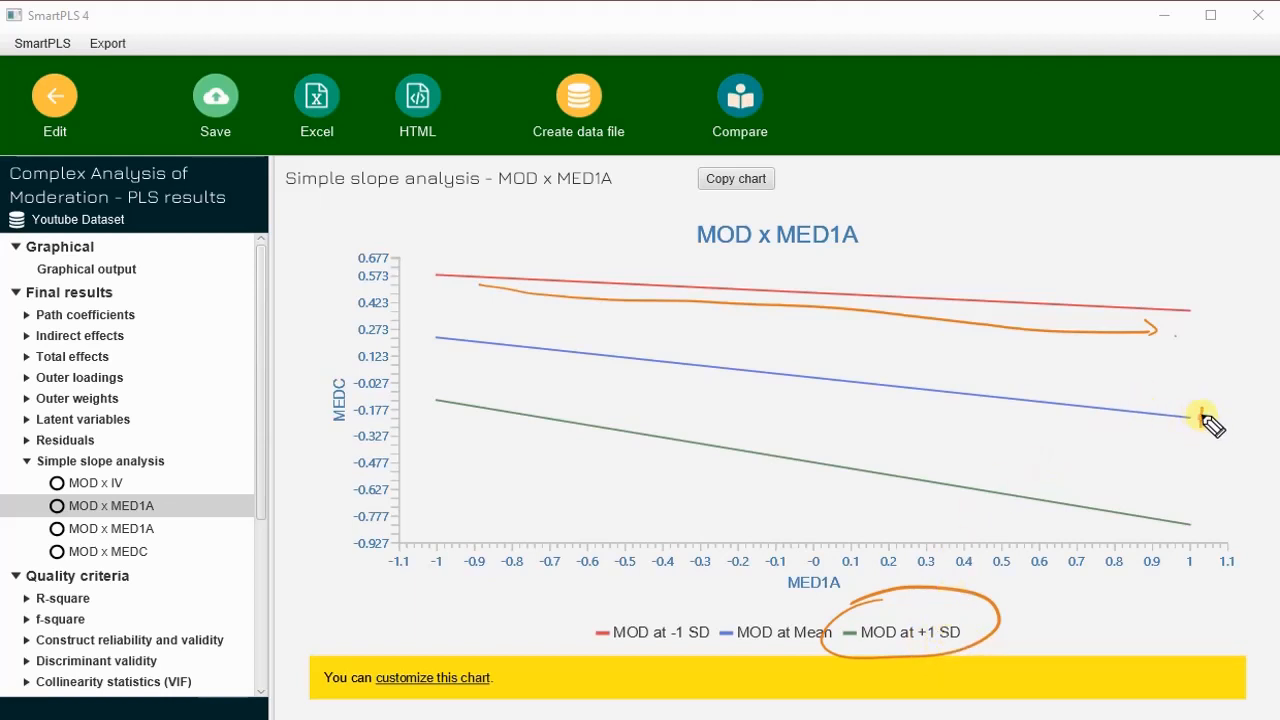
mouse_move(1200, 427)
mouse_down()
mouse_move(1212, 412)
mouse_move(1222, 424)
mouse_up()
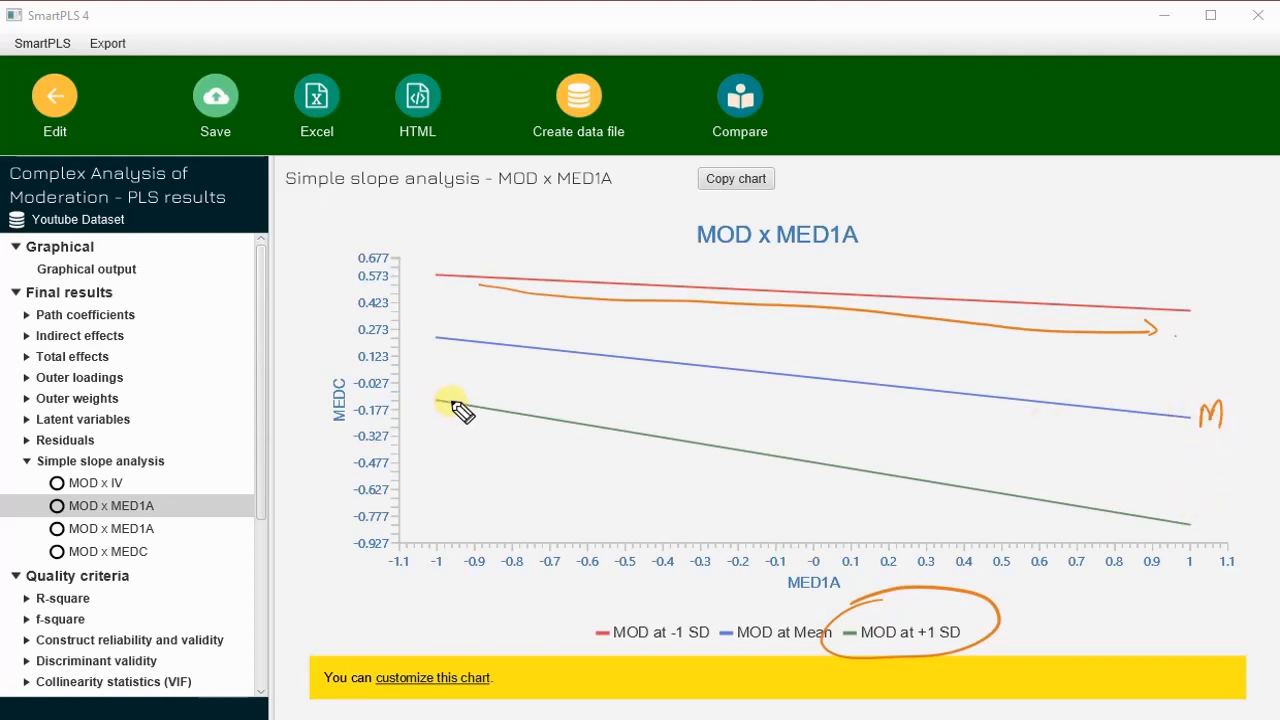
drag(455, 412, 1056, 530)
Step: Write "Negative Moderation" with the pen beside the +1 SD line and clear all pen annotations from the chart
mouse_move(963, 467)
mouse_down()
mouse_move(980, 446)
mouse_move(1020, 466)
mouse_move(1010, 490)
mouse_move(1046, 460)
mouse_move(1103, 456)
mouse_up()
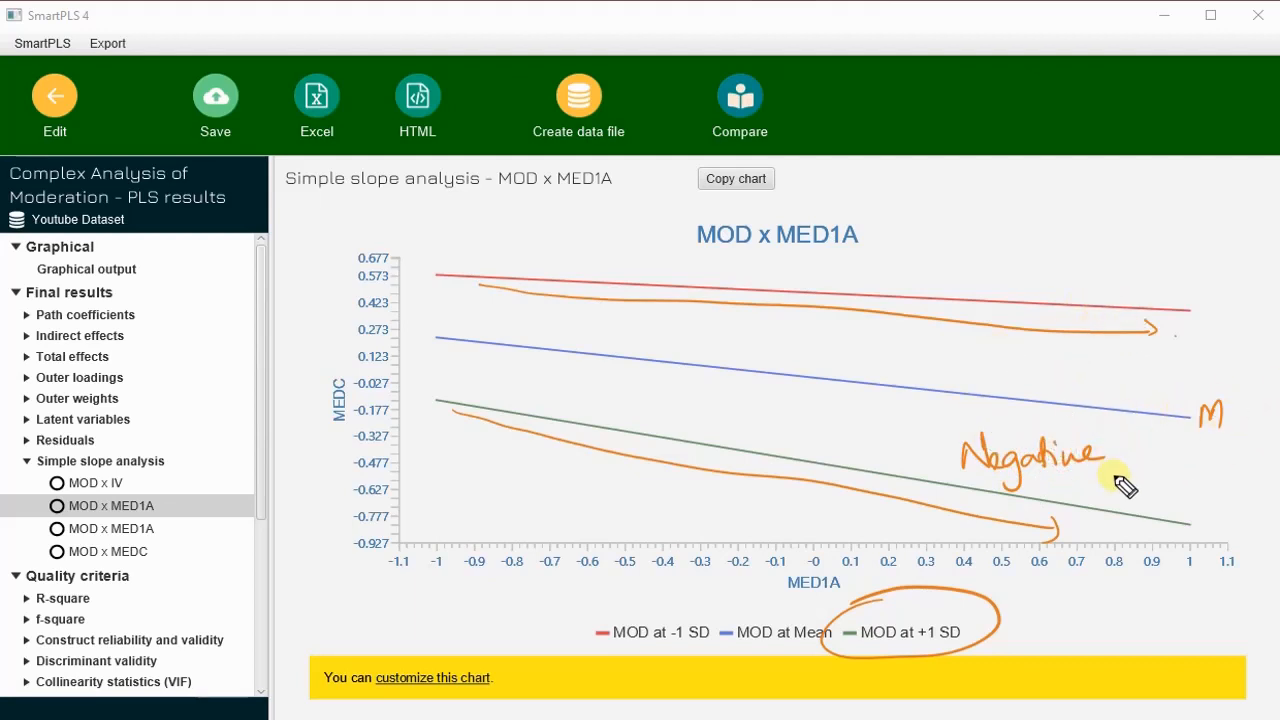
drag(1113, 472, 1110, 491)
mouse_move(1120, 469)
mouse_down()
mouse_move(1143, 494)
mouse_move(1266, 464)
mouse_up()
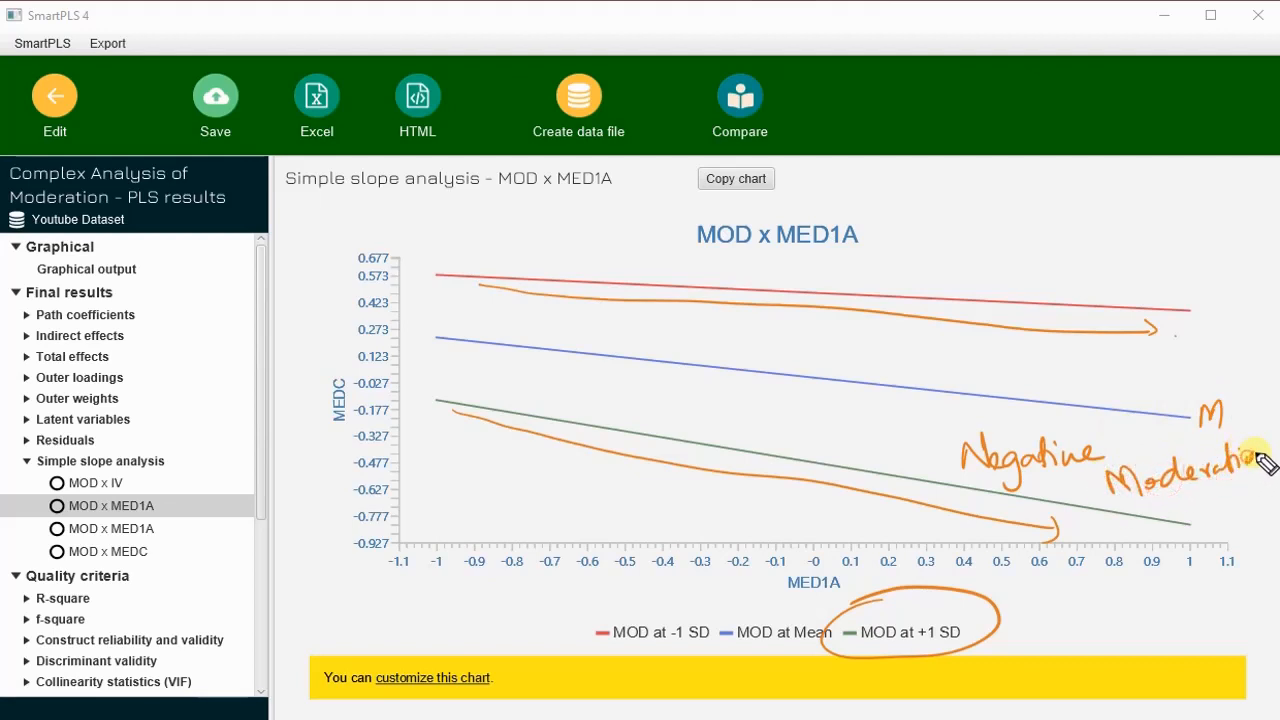
key(Escape)
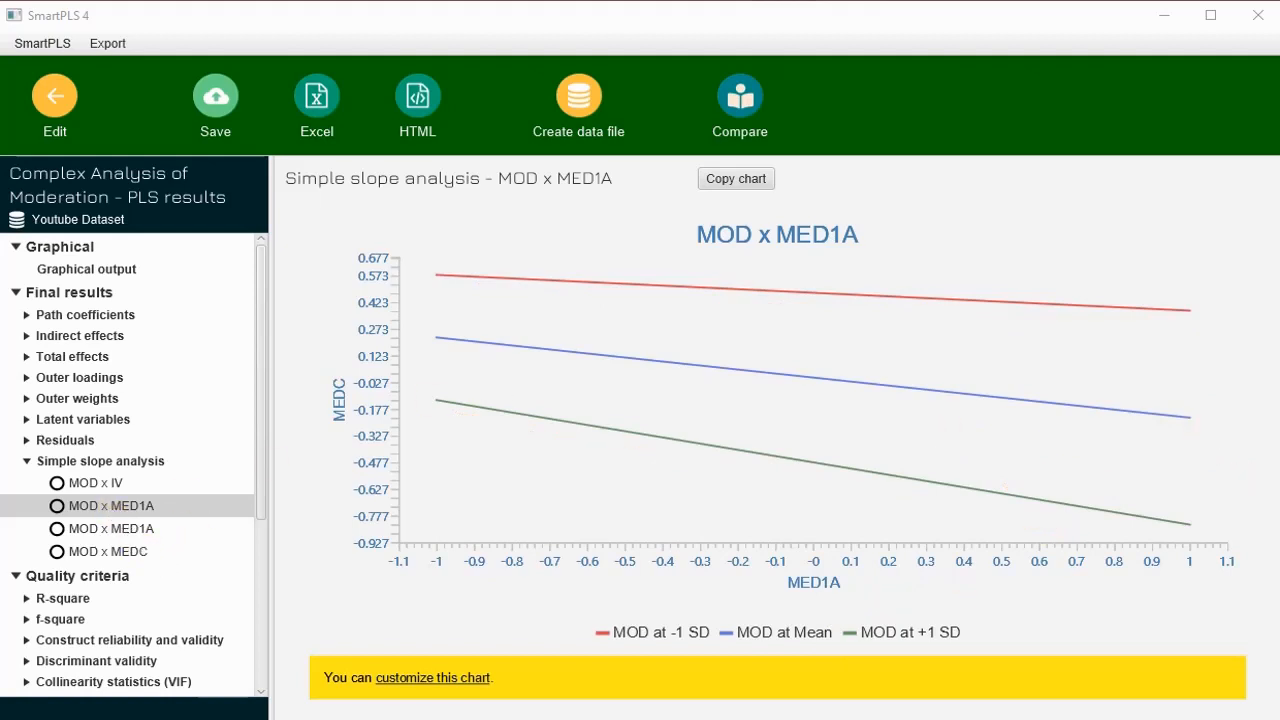
Step: Open the MOD x MED1A slope chart for MEDB and pen a circled "-ve" below its title
click(122, 528)
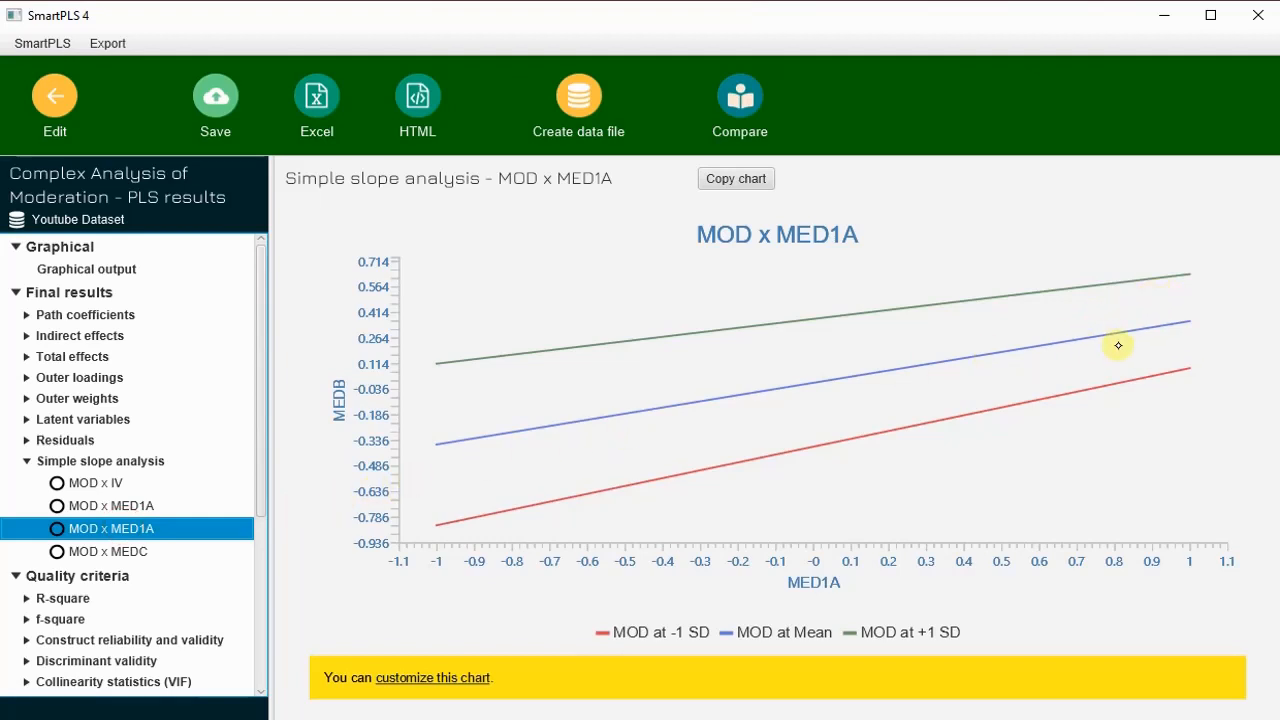
click(1223, 282)
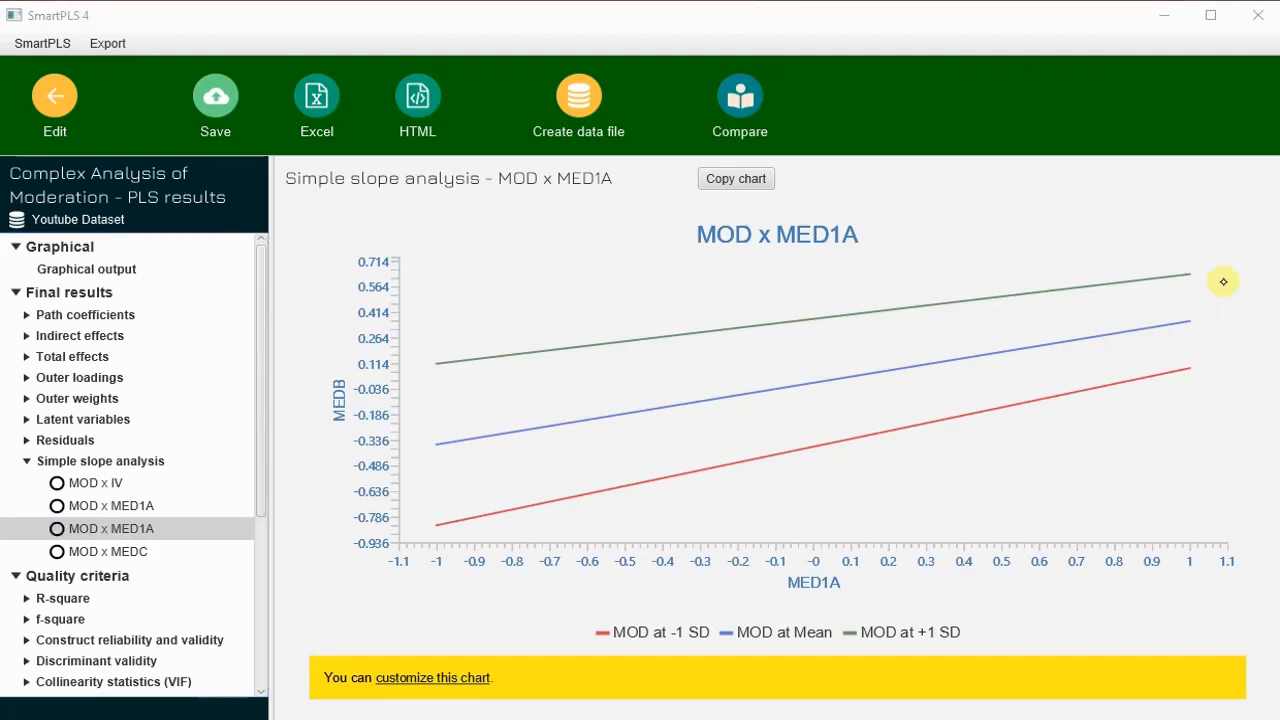
drag(723, 284, 756, 275)
drag(754, 264, 803, 270)
click(815, 263)
mouse_move(717, 277)
mouse_down()
mouse_move(771, 286)
mouse_move(705, 280)
mouse_up()
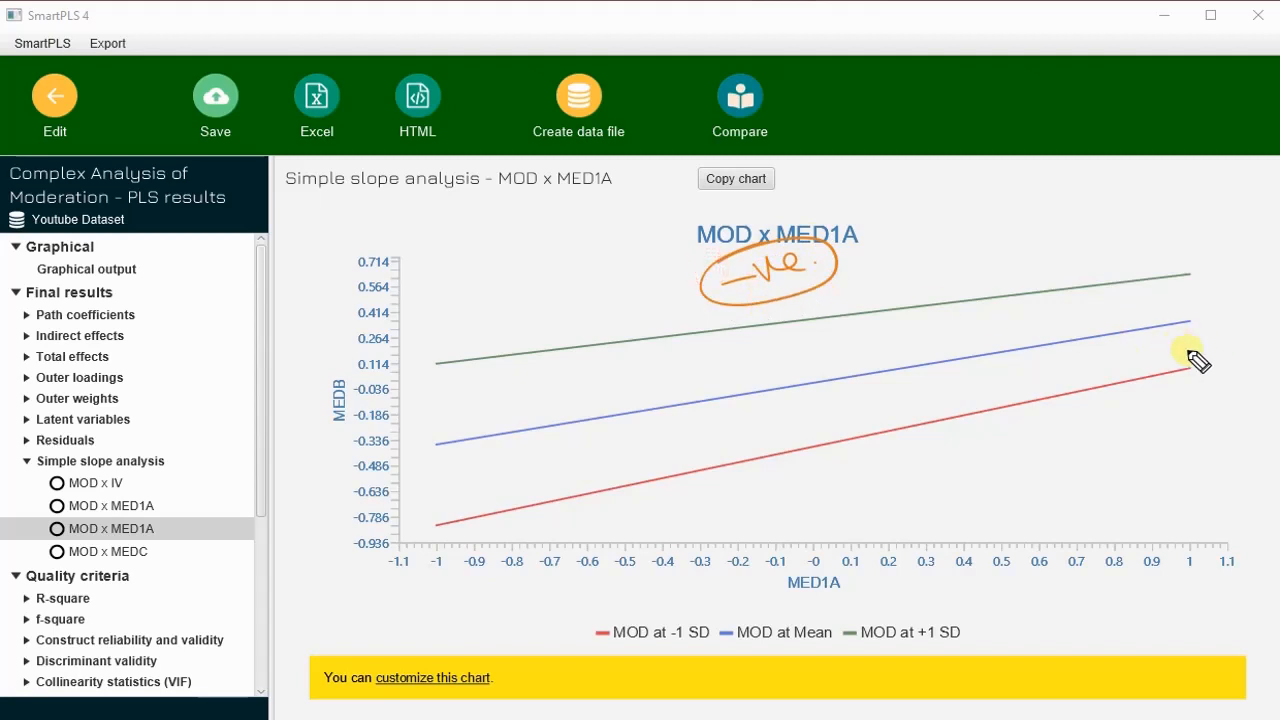
Step: Circle the high-MED1A ends of the MOD -1 SD and +1 SD lines with the pen and clear the annotations
mouse_move(1190, 357)
mouse_down()
mouse_move(1154, 394)
mouse_move(1157, 354)
mouse_up()
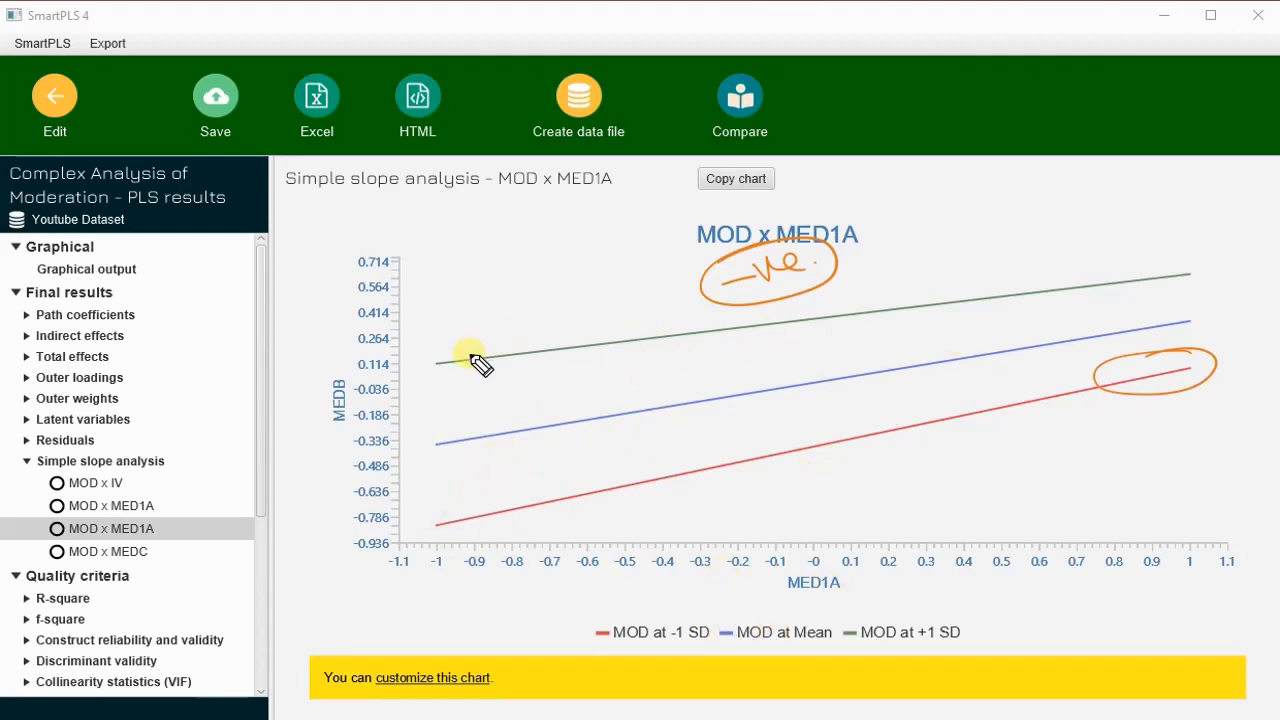
mouse_move(1193, 263)
mouse_down()
mouse_move(1088, 283)
mouse_move(1222, 283)
mouse_move(1185, 258)
mouse_up()
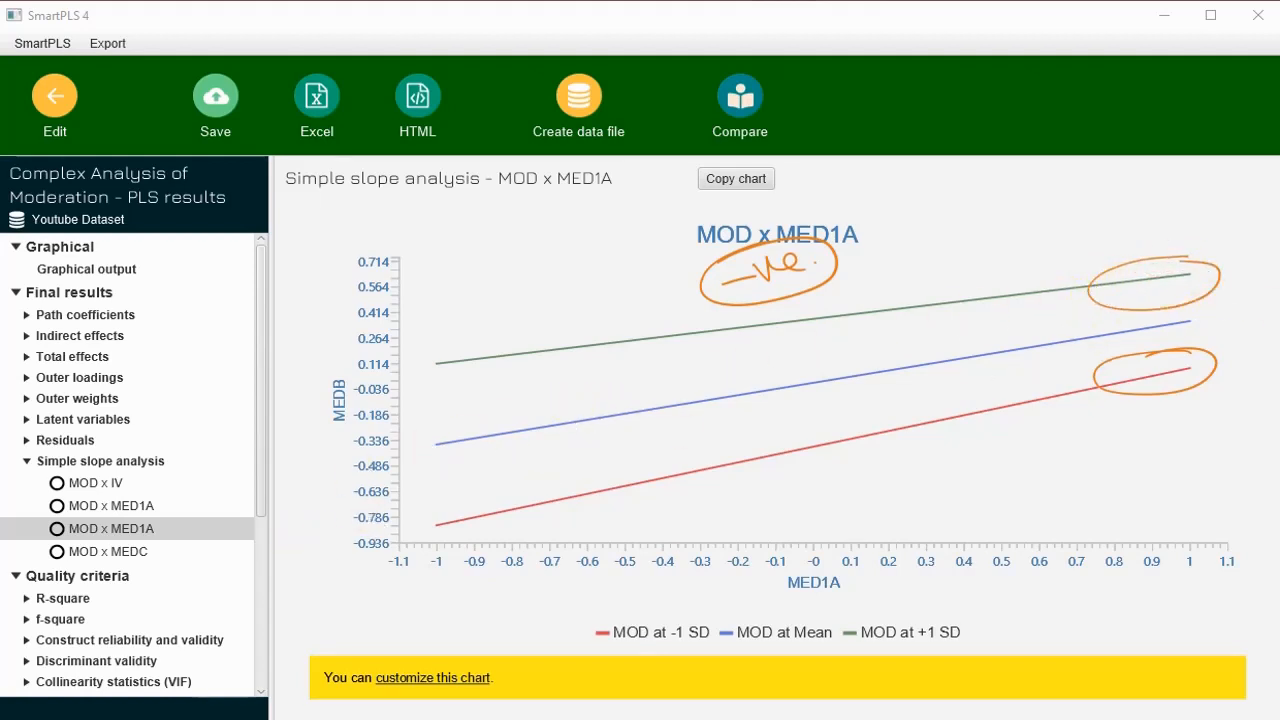
key(Escape)
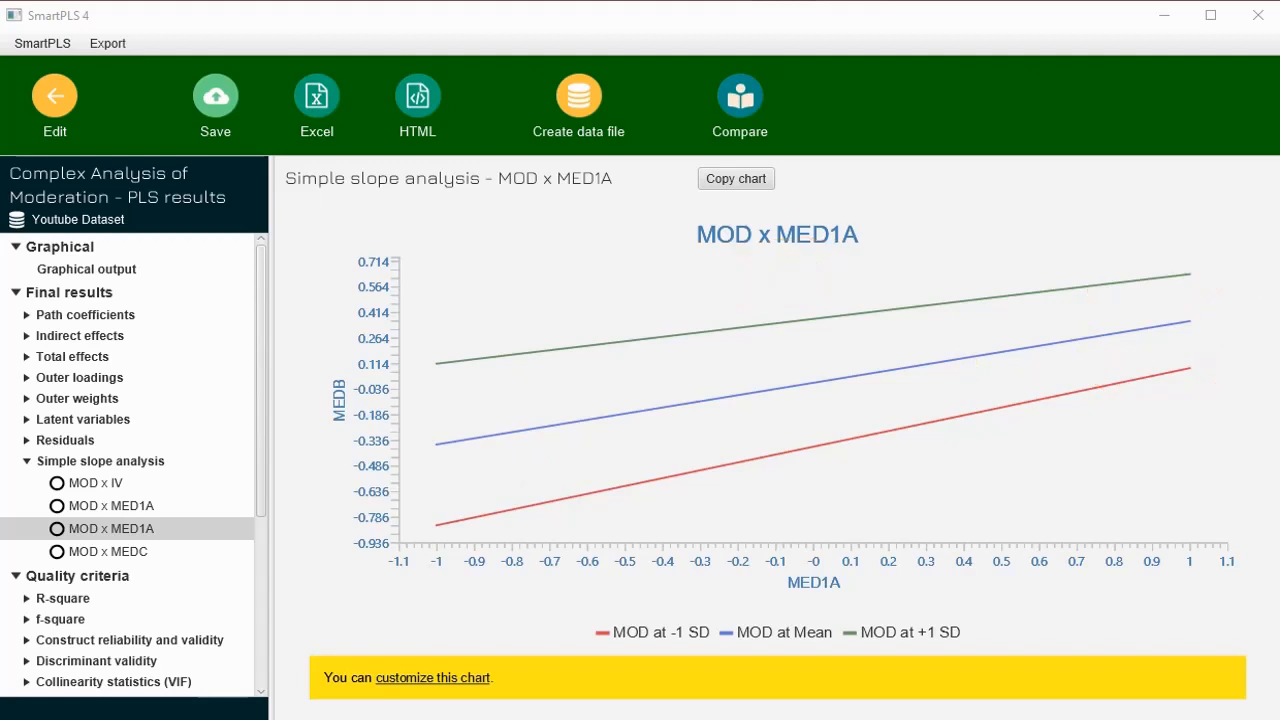
Step: Open the MOD x MEDC simple slope chart and pen an underlined "-ve" below its title
click(134, 553)
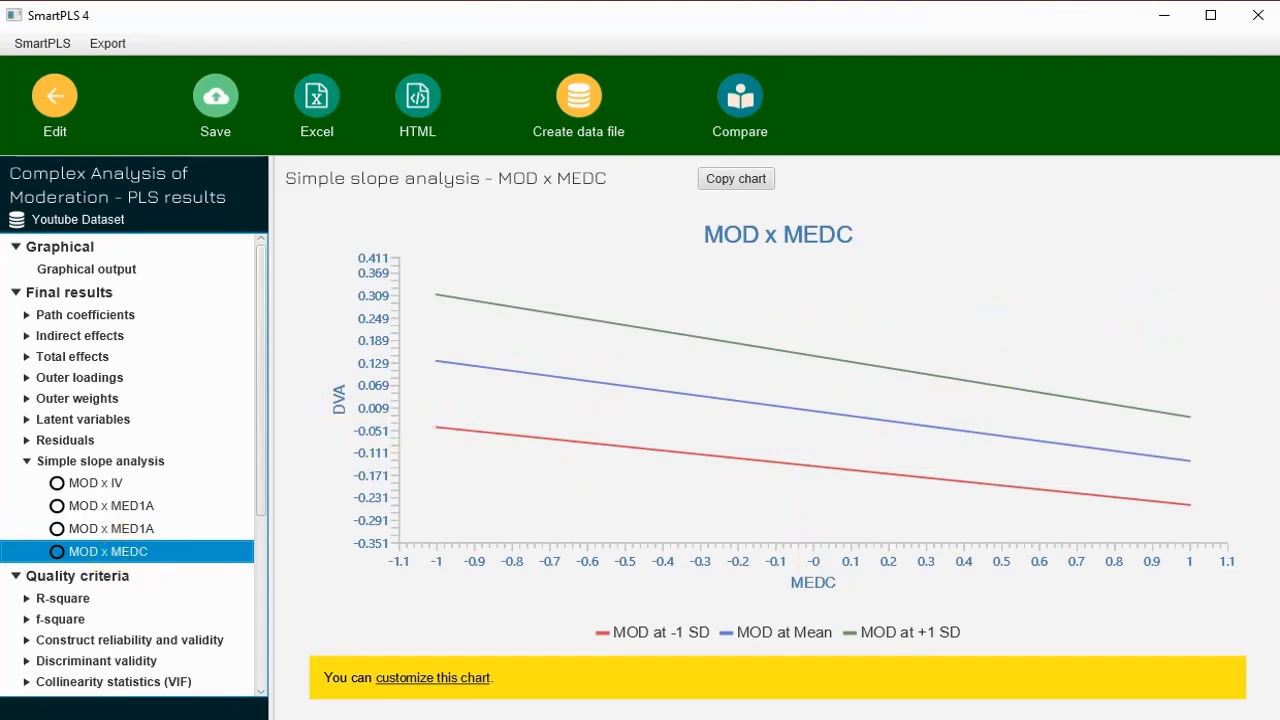
click(1279, 250)
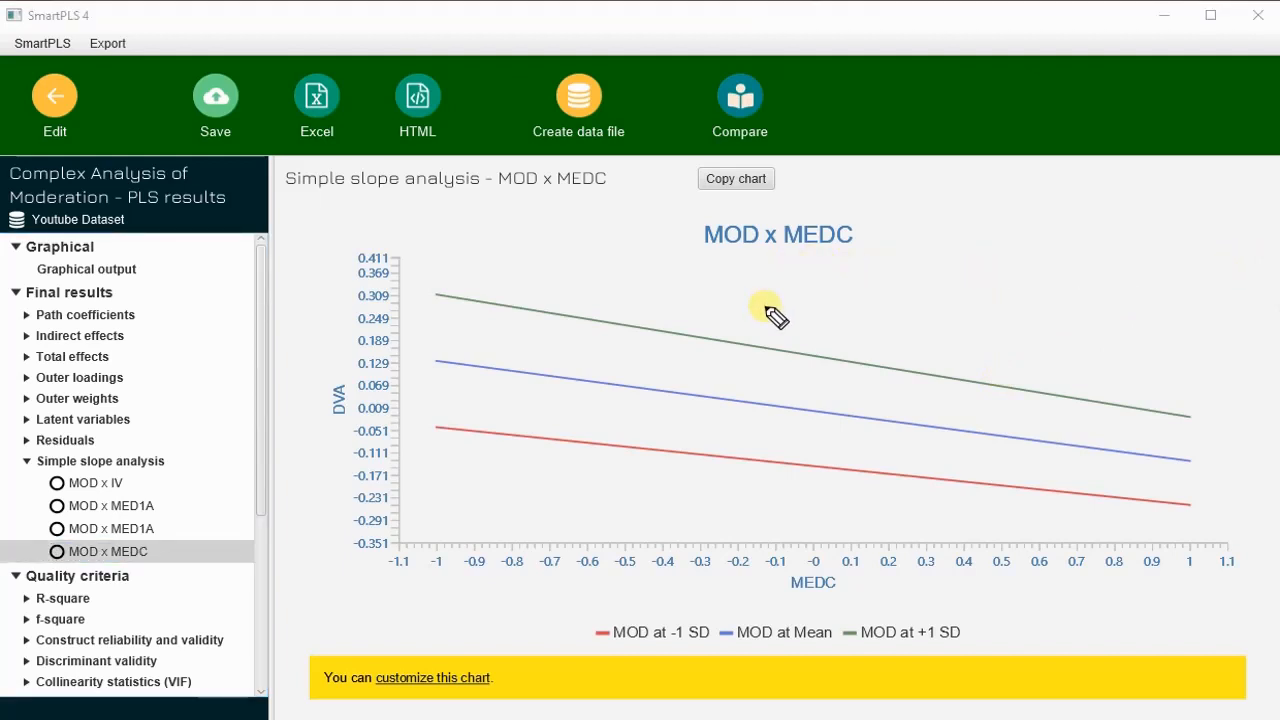
drag(766, 307, 858, 294)
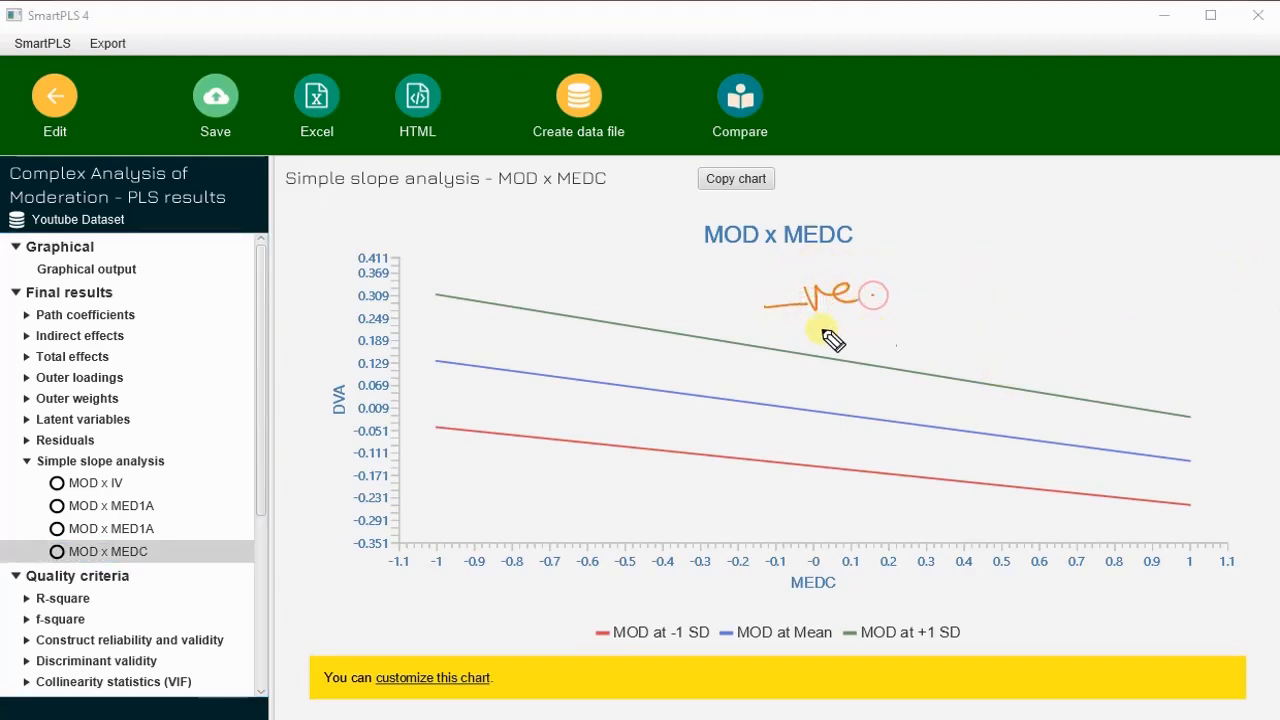
drag(785, 325, 873, 314)
Step: Circle the MEDC and DVA axis labels and the chart title, and draw vertical pen lines from both ends of the +1 SD line
mouse_move(811, 560)
mouse_down()
mouse_move(771, 599)
mouse_move(800, 541)
mouse_up()
mouse_move(357, 363)
mouse_down()
mouse_move(366, 391)
mouse_move(360, 368)
mouse_up()
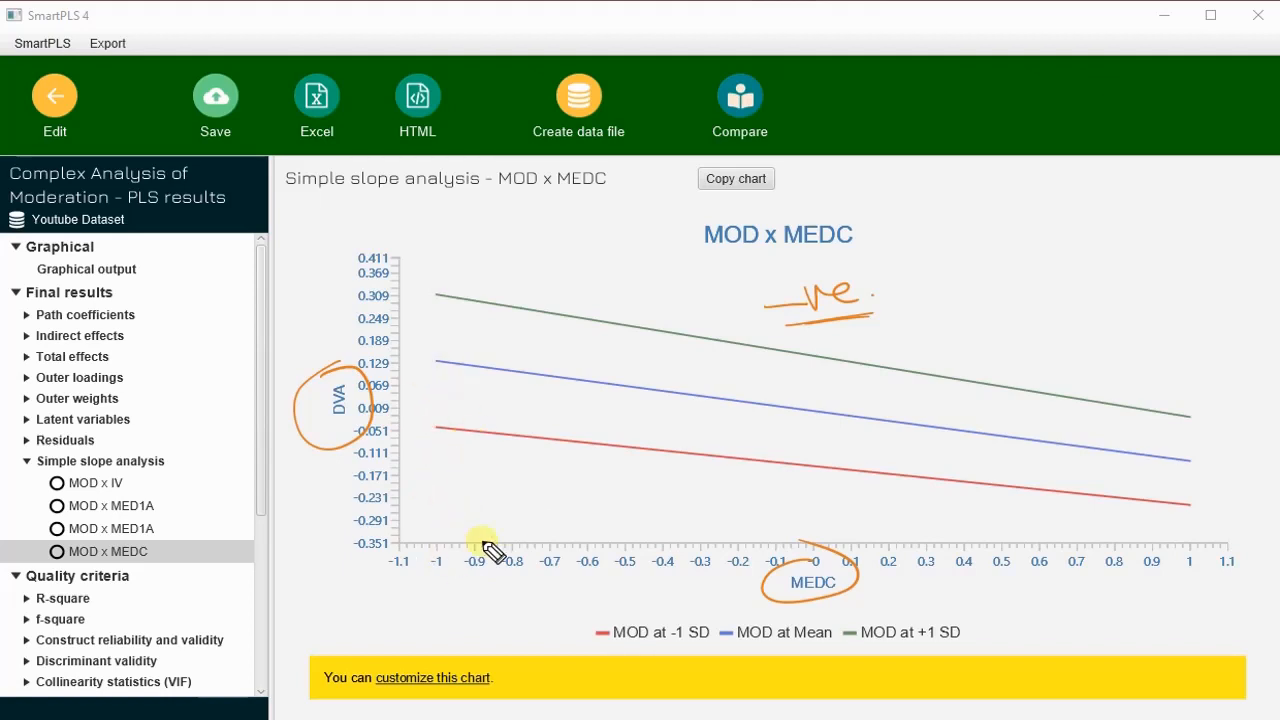
mouse_move(778, 268)
mouse_down()
mouse_move(712, 228)
mouse_move(722, 264)
mouse_up()
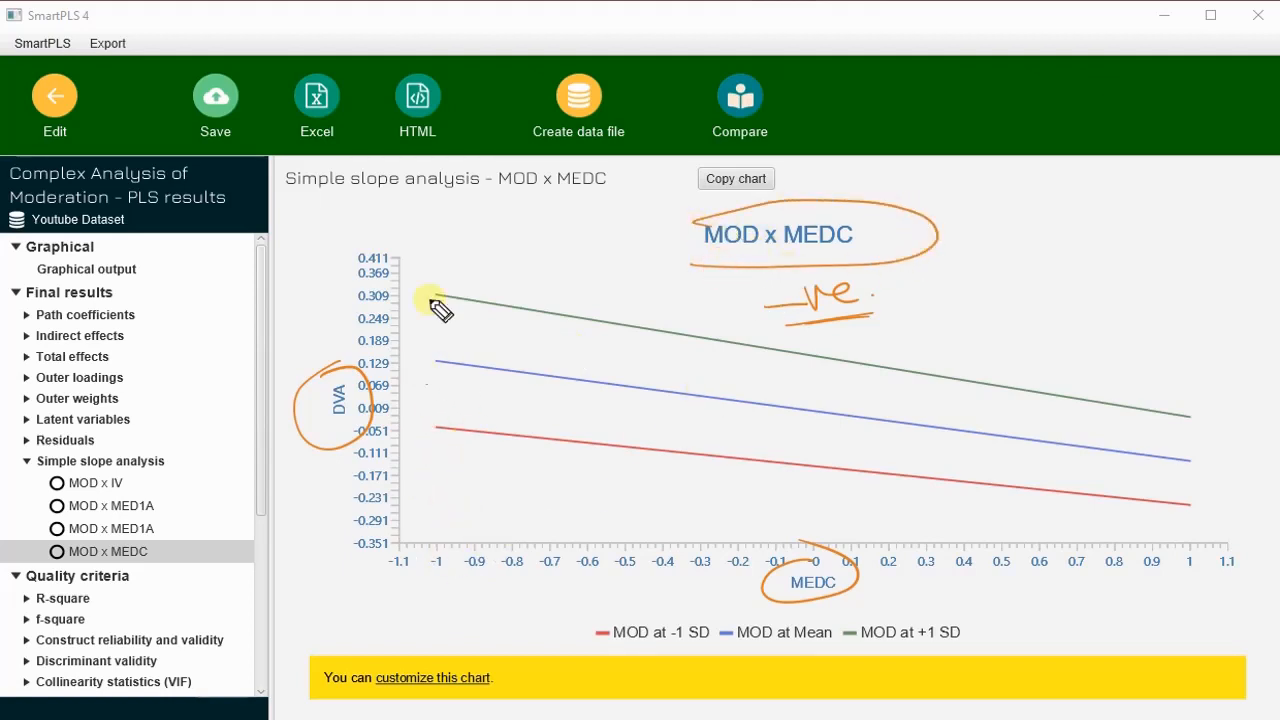
drag(441, 294, 455, 545)
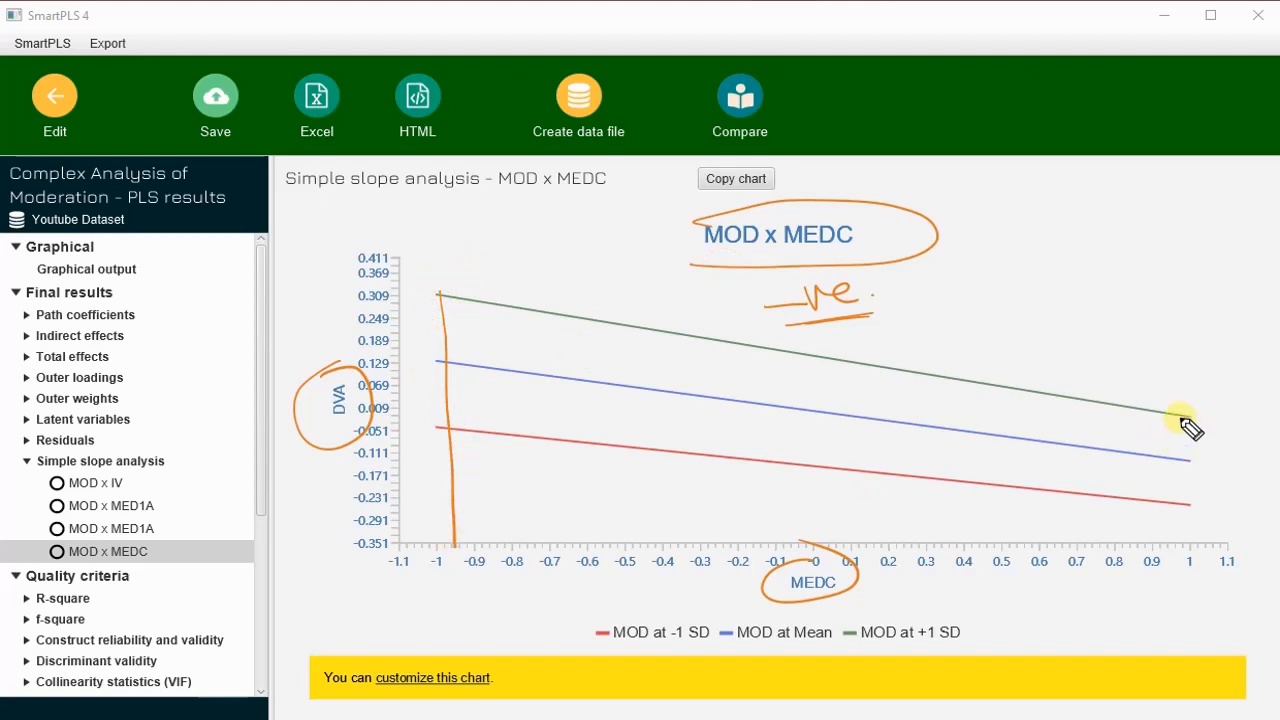
drag(1178, 413, 1176, 540)
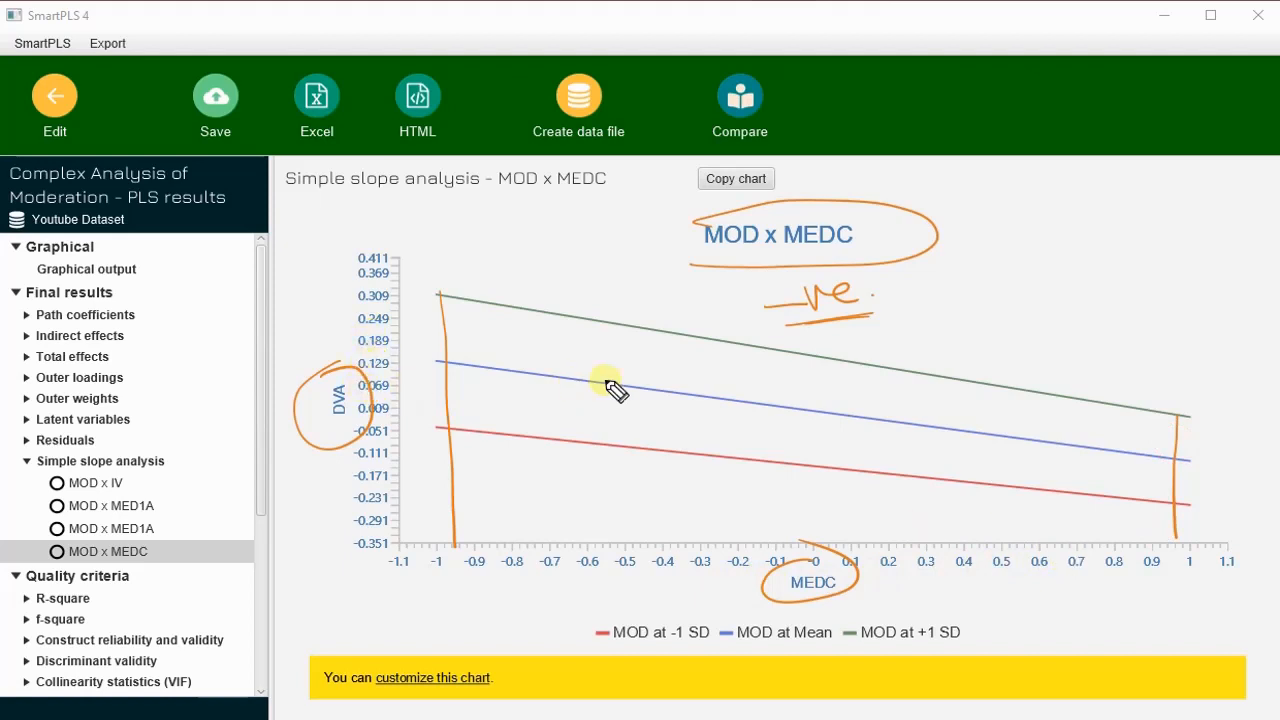
Step: Circle the high-MEDC ends of all three slope lines, pen an underlined "Moderation" after the "-ve", and clear the annotations
mouse_move(1163, 418)
mouse_down()
mouse_move(1177, 509)
mouse_move(1199, 527)
mouse_up()
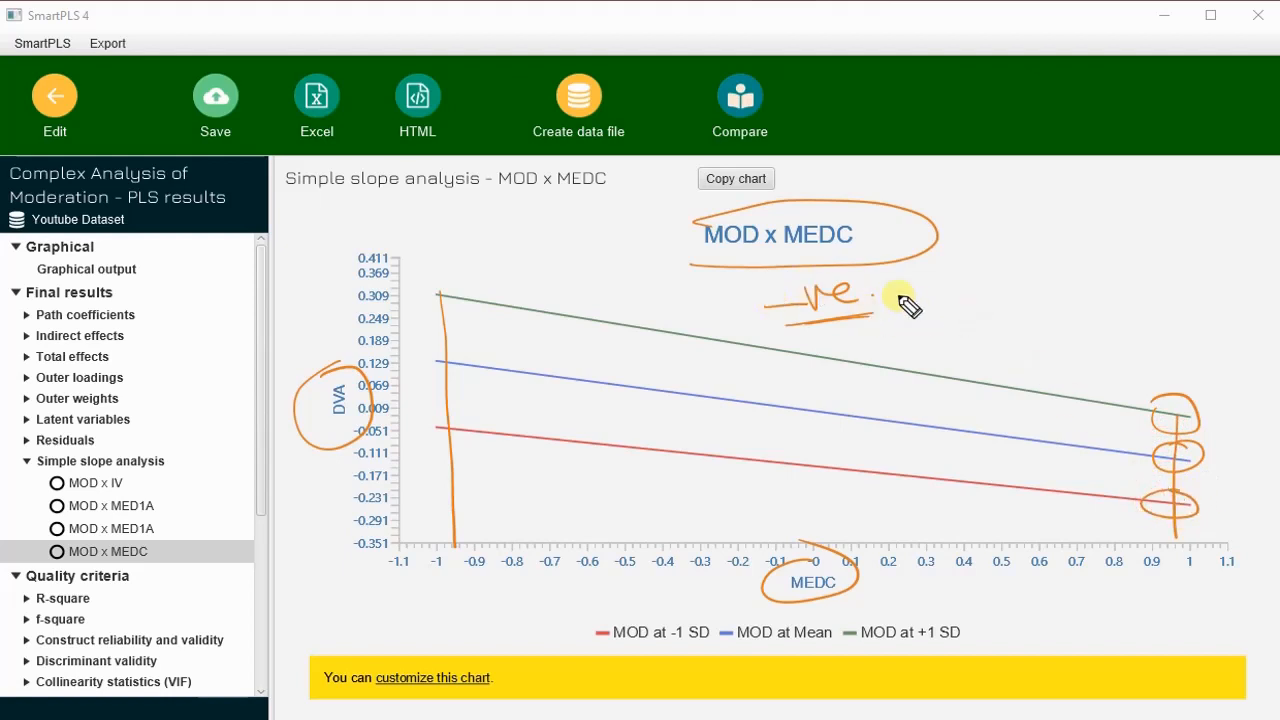
mouse_move(898, 296)
mouse_down()
mouse_move(940, 294)
mouse_move(968, 272)
mouse_move(1002, 283)
mouse_move(1098, 240)
mouse_up()
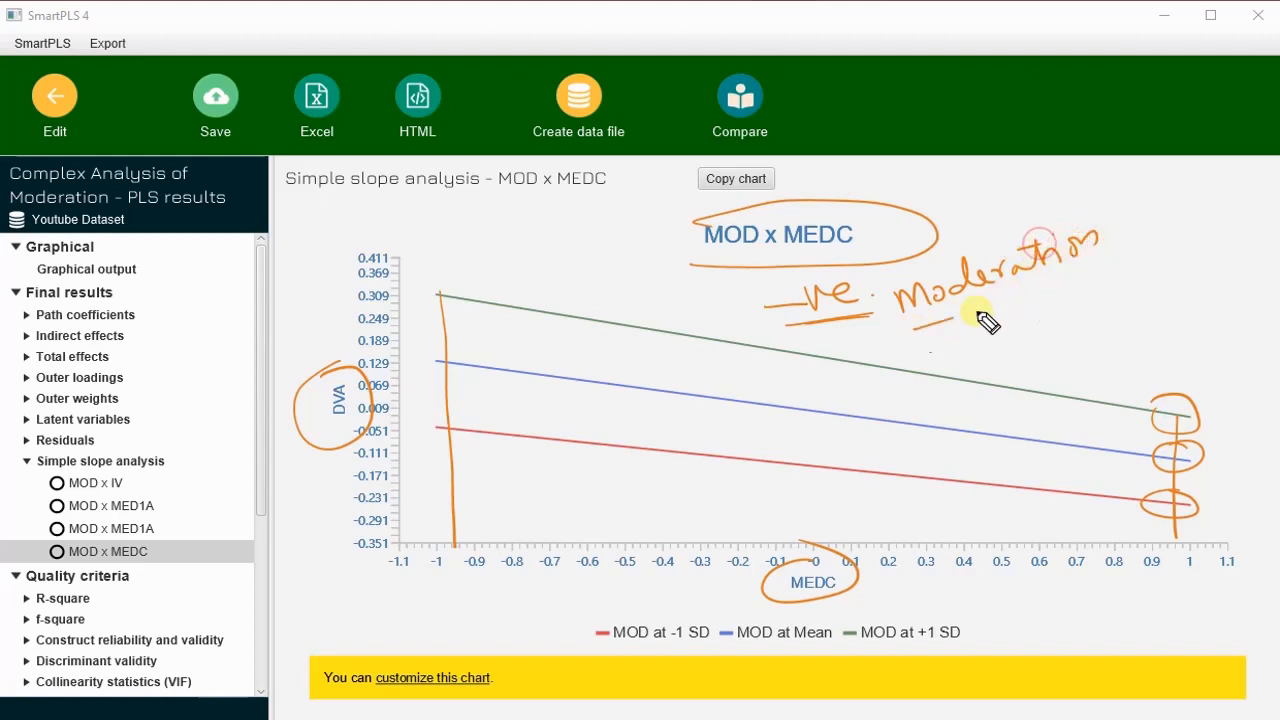
mouse_move(913, 328)
mouse_down()
mouse_move(1090, 285)
mouse_move(1062, 298)
mouse_up()
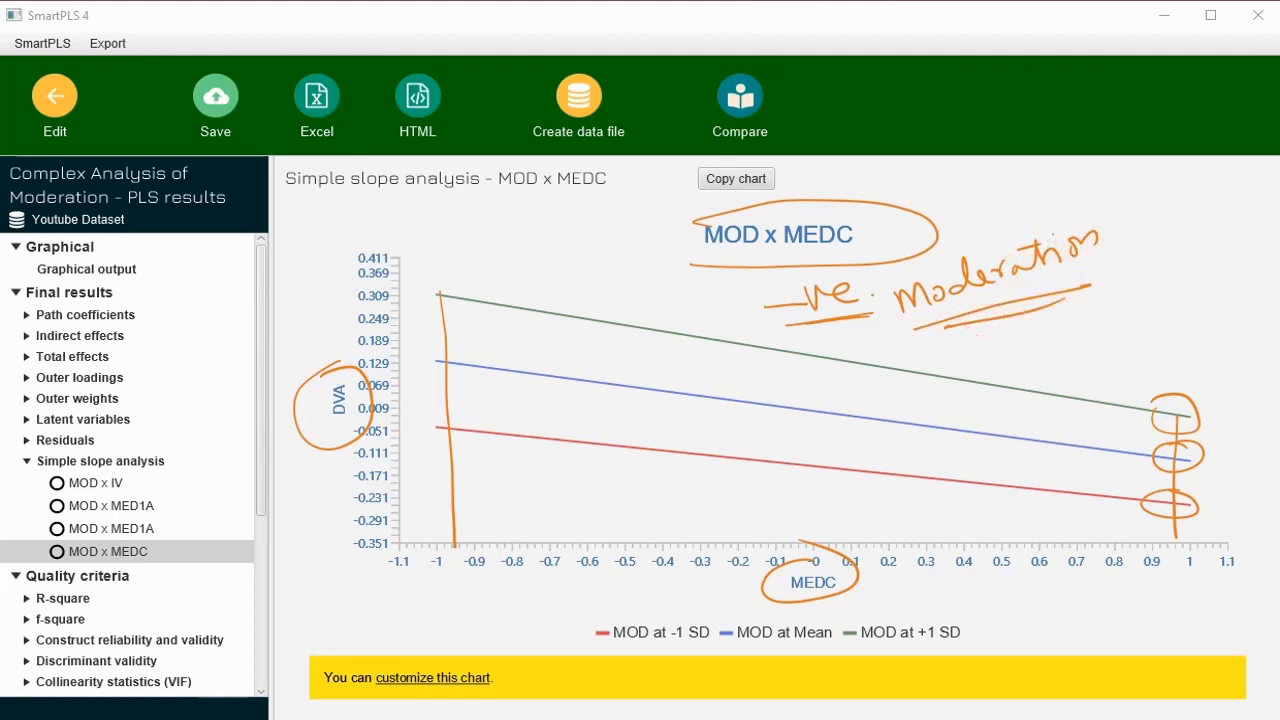
key(Escape)
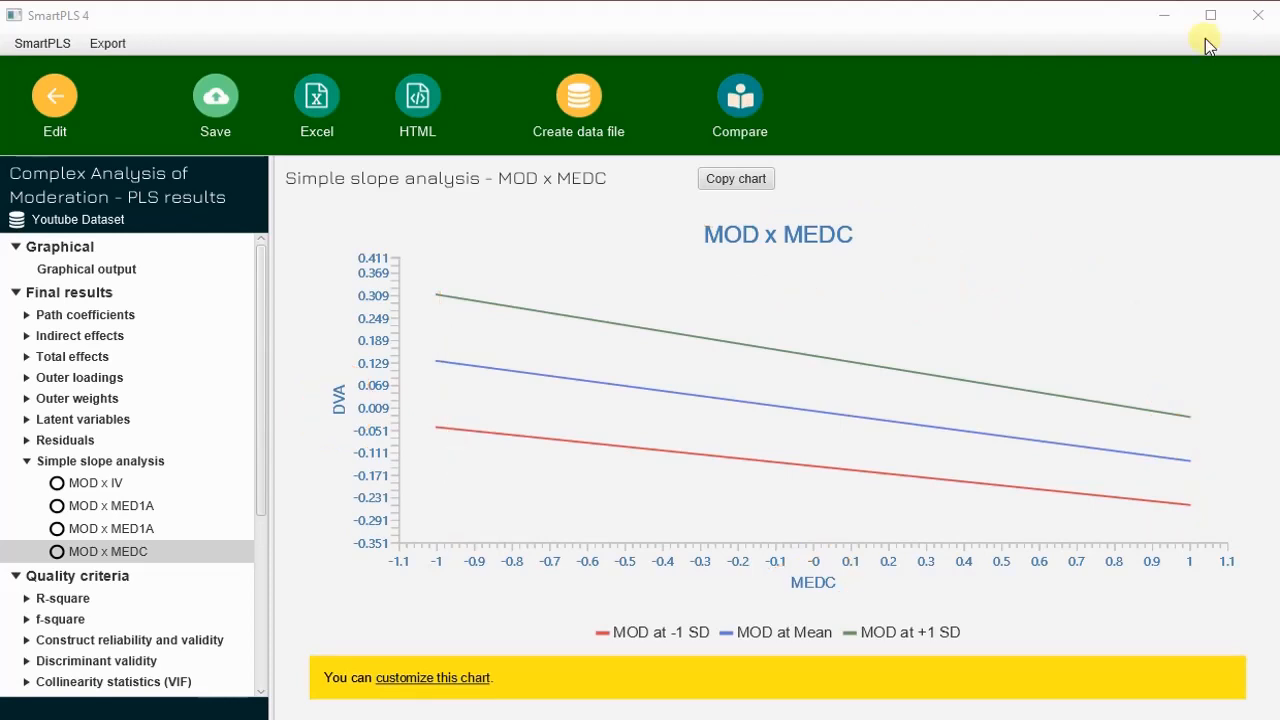
Step: View the research model slide in PowerPoint, and back in SmartPLS return from the results report to the path model
click(1164, 15)
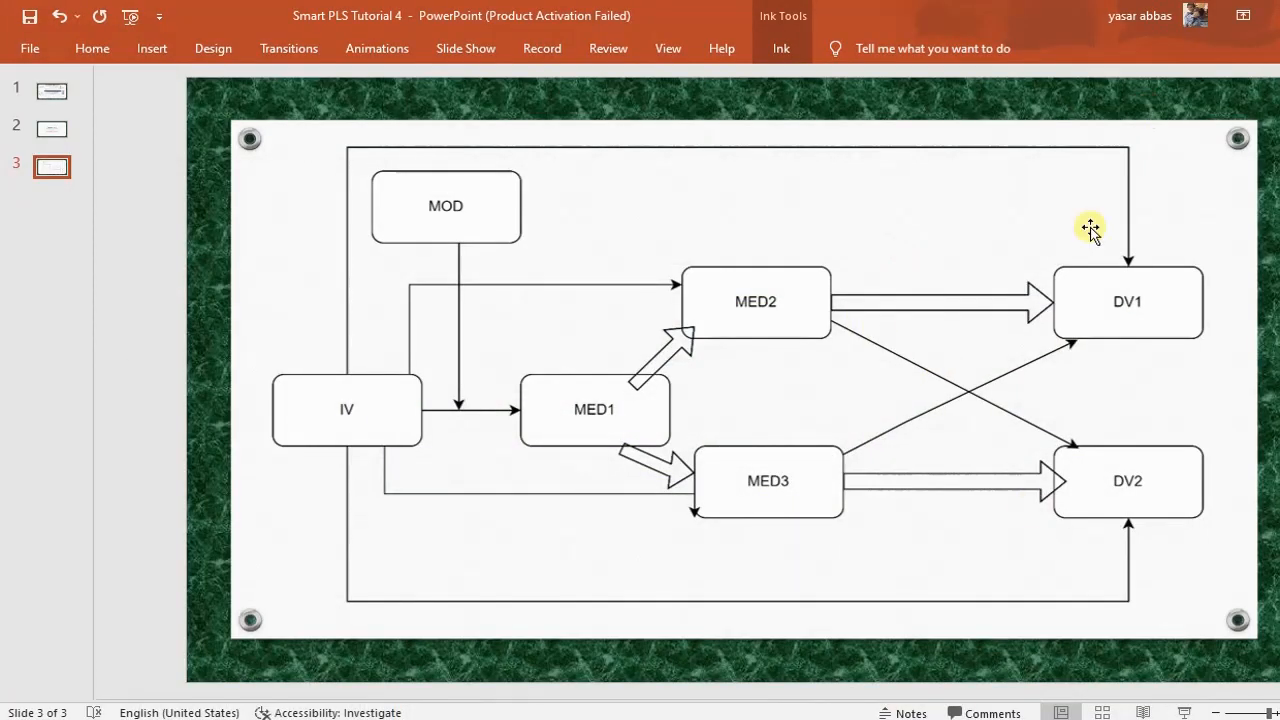
key(alt+Tab)
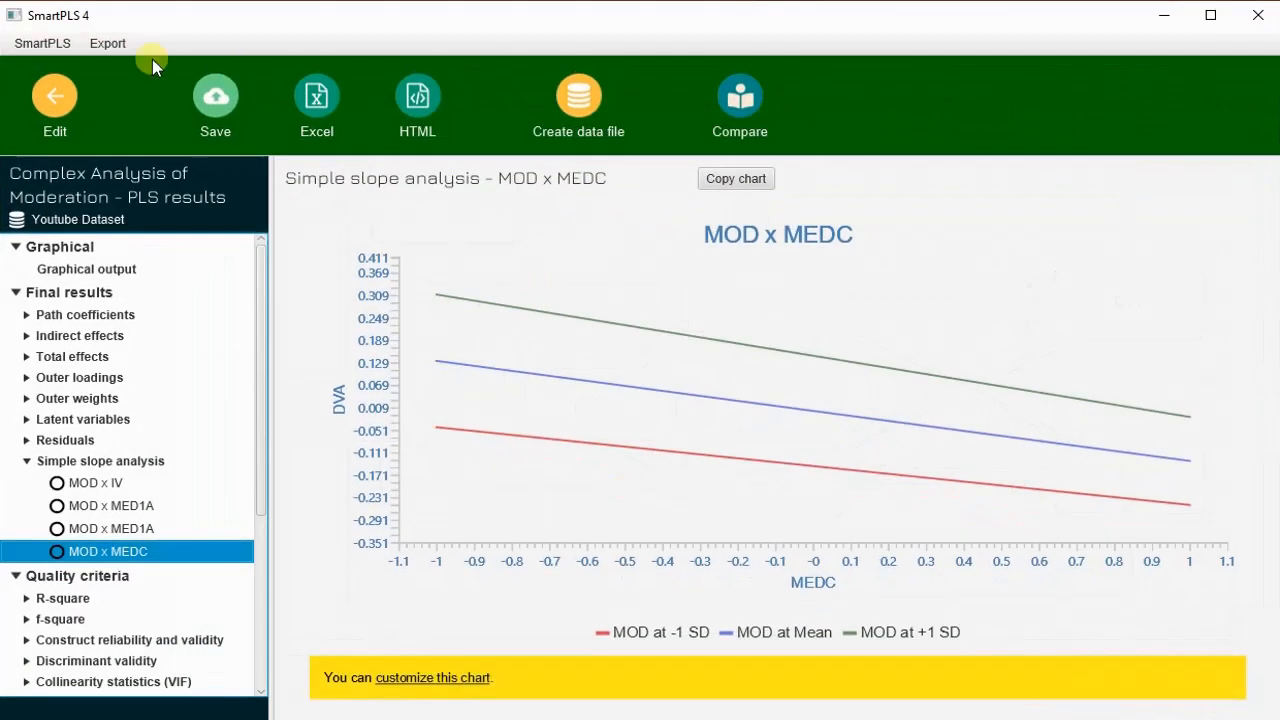
click(54, 102)
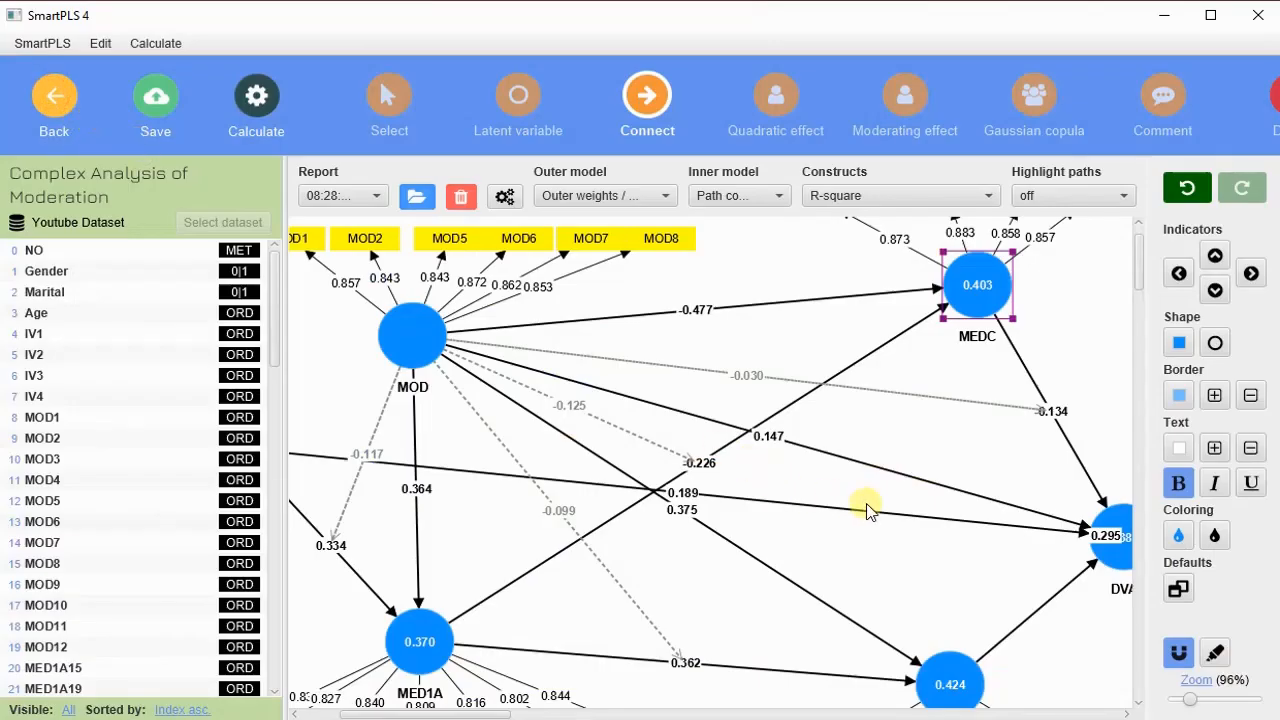
Step: Examine the moderating paths from MOD and their coefficients across the MED1A, MEDB, MEDC and DVA relationships in the path model
scroll(871, 512, up, 1)
scroll(888, 446, down, 2)
scroll(890, 436, down, 2)
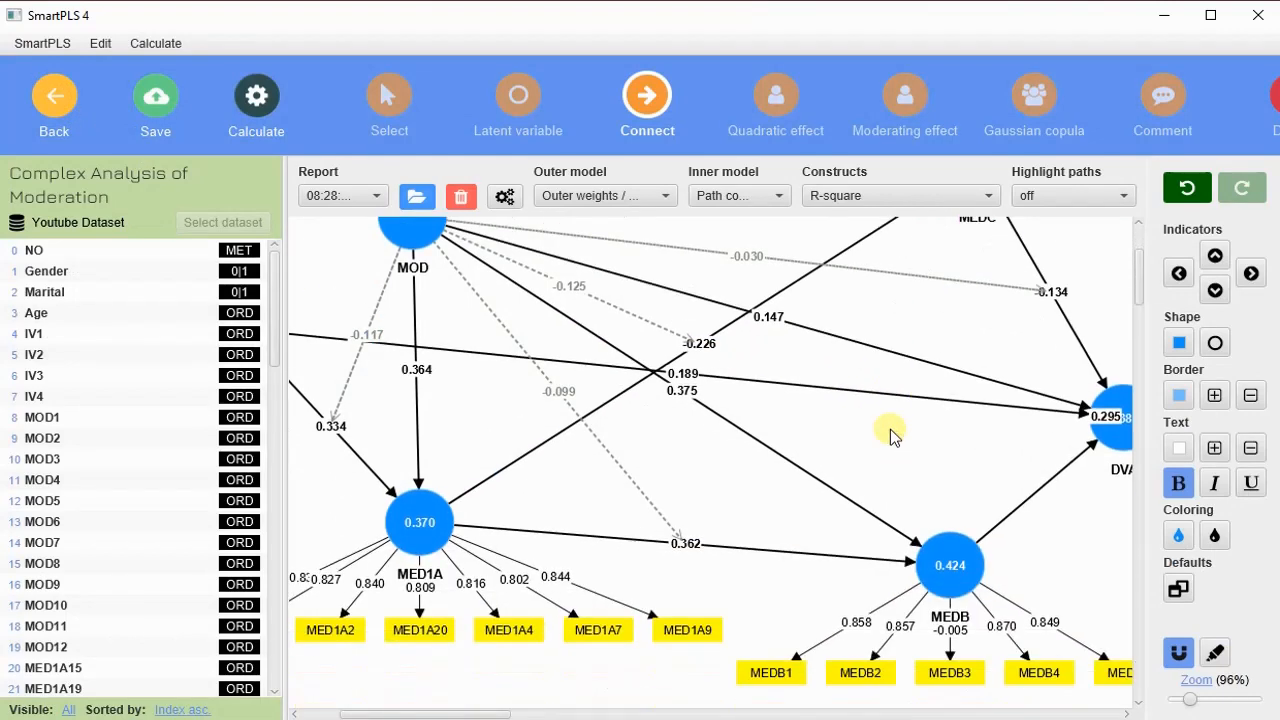
scroll(890, 436, up, 4)
scroll(890, 434, down, 1)
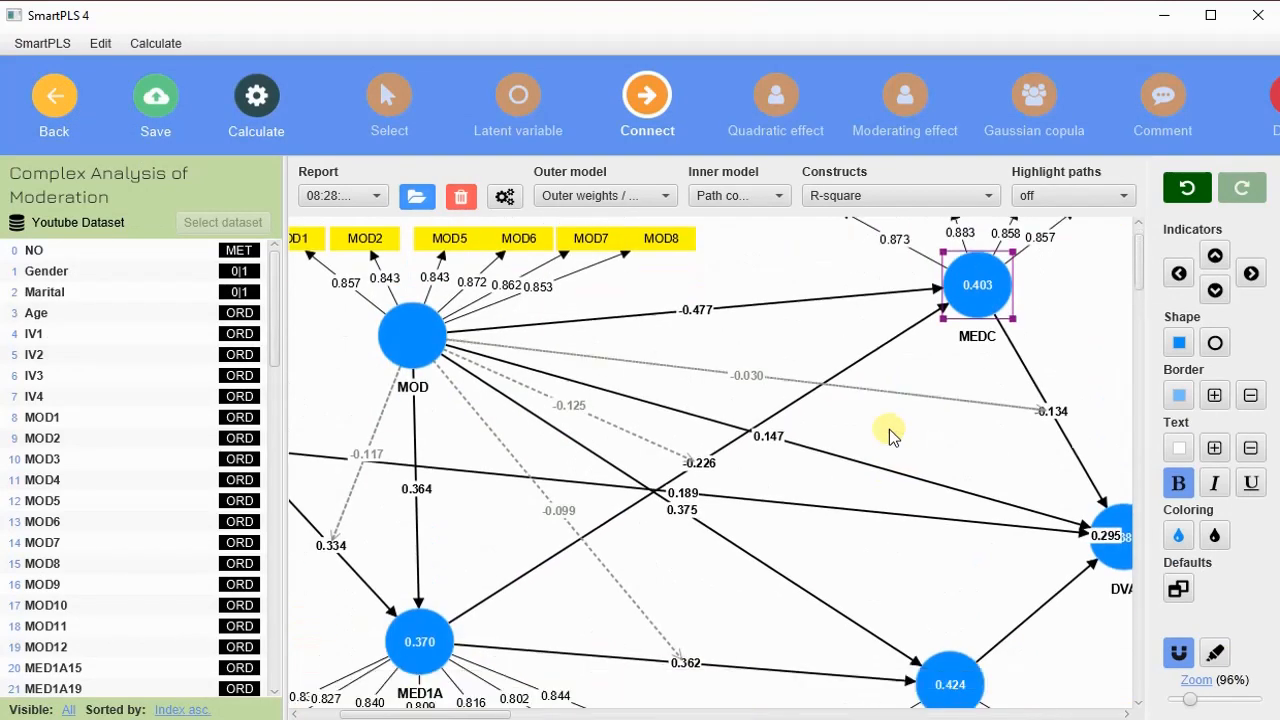
scroll(888, 429, down, 2)
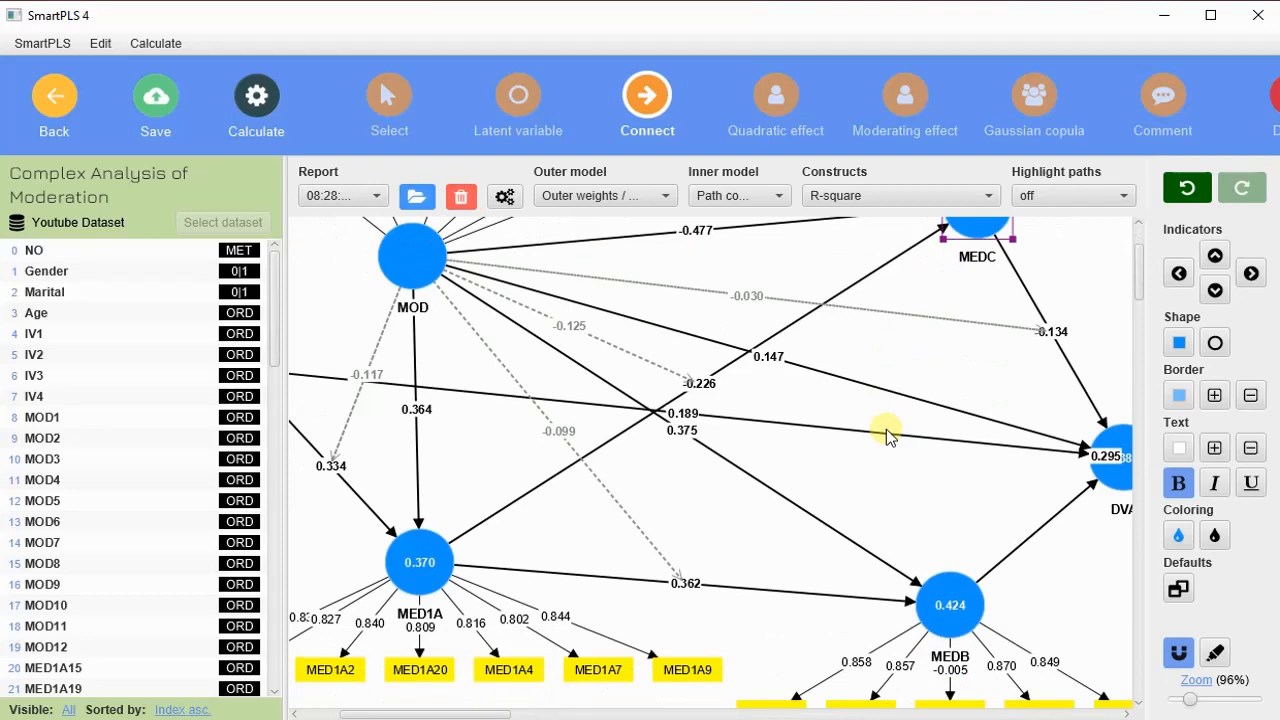
scroll(886, 429, up, 2)
scroll(886, 429, up, 1)
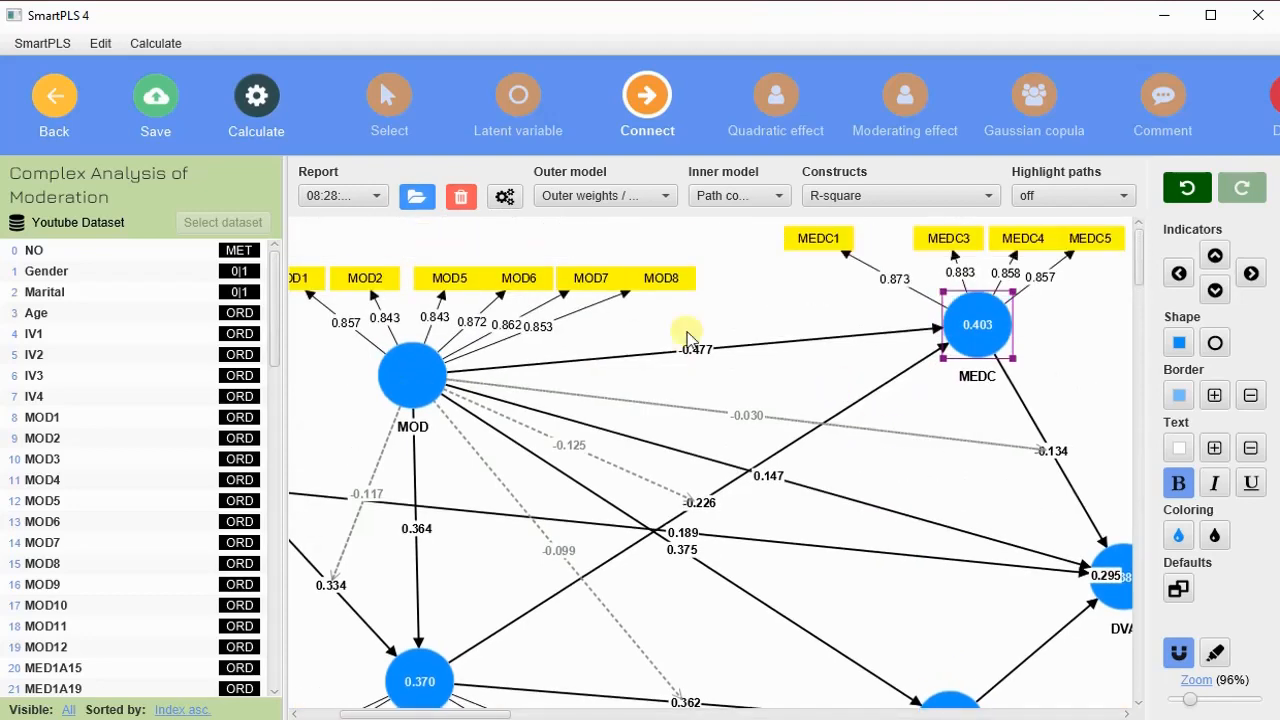
mouse_move(287, 405)
mouse_down()
mouse_move(240, 398)
mouse_move(277, 397)
mouse_up()
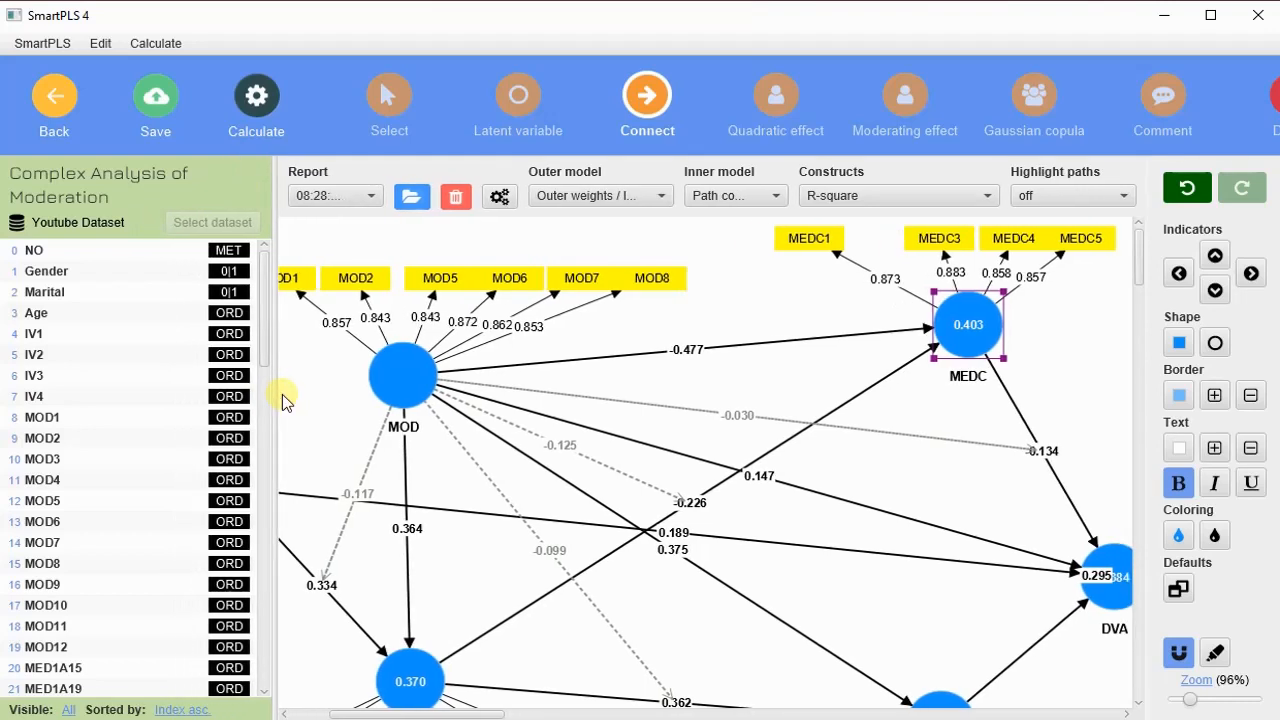